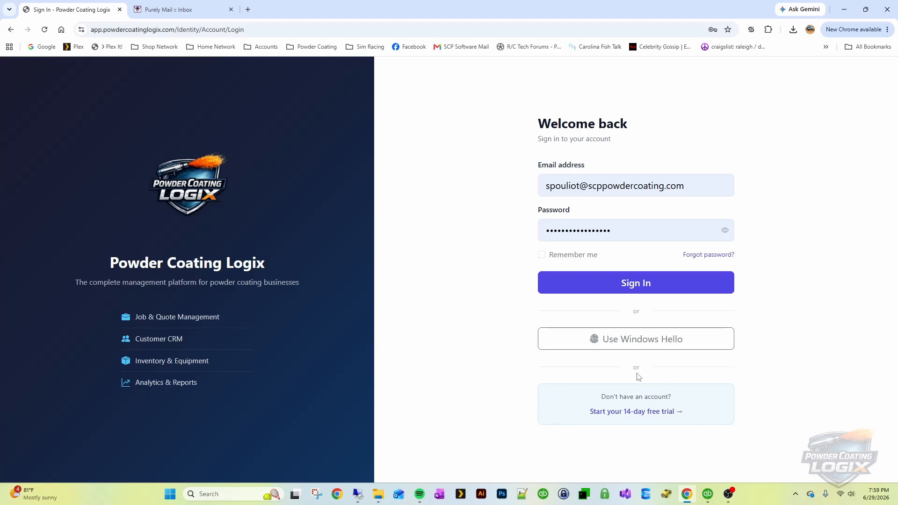
Start a 14-day free trial on the Basic plan
left_click(656, 413)
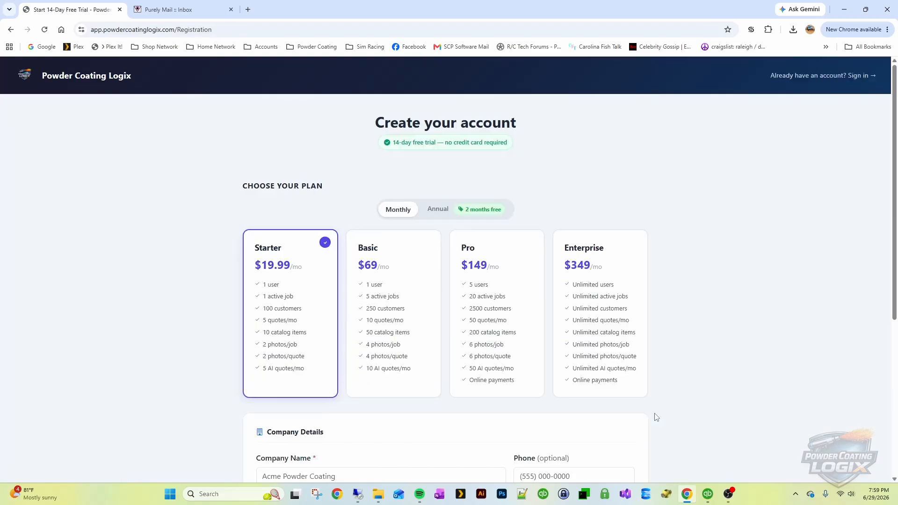
scroll(813, 365, "down", 2)
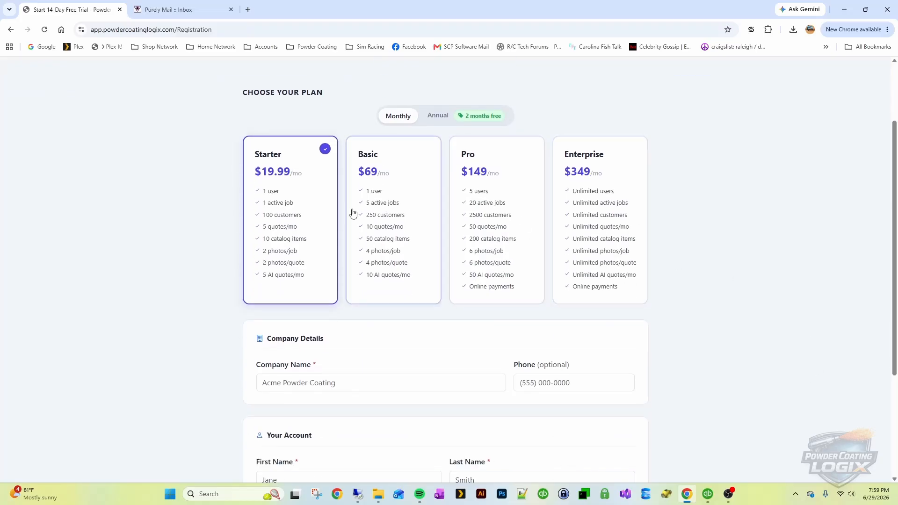
left_click(399, 202)
scroll(398, 202, "down", 3)
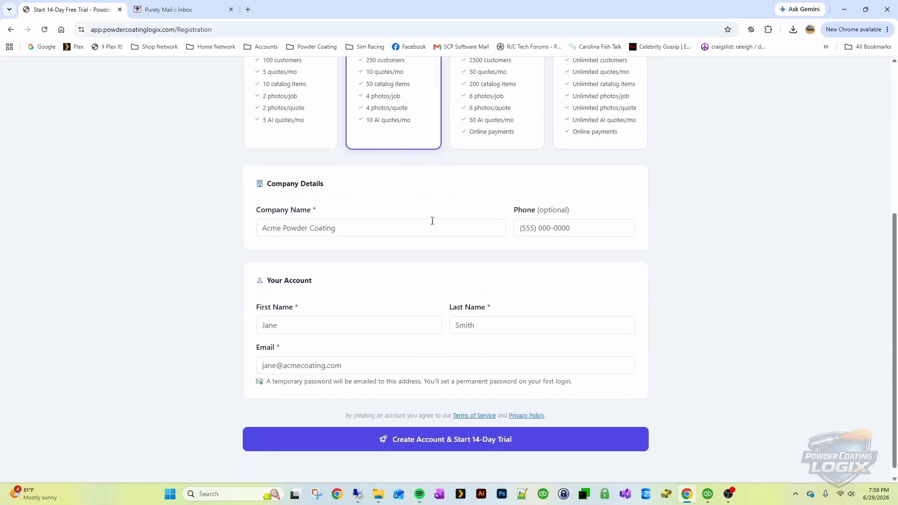
Enter Tutorial Company as the company name and fill in the phone number
left_click(355, 215)
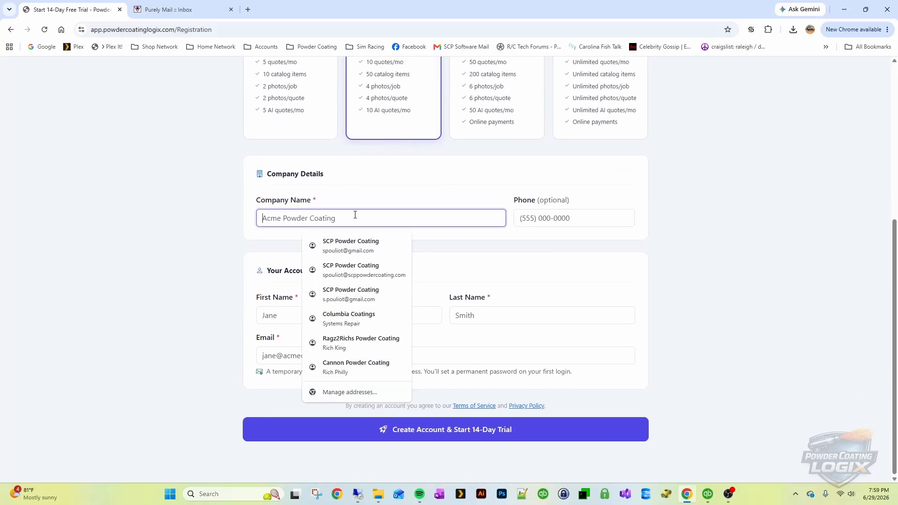
type("Tut")
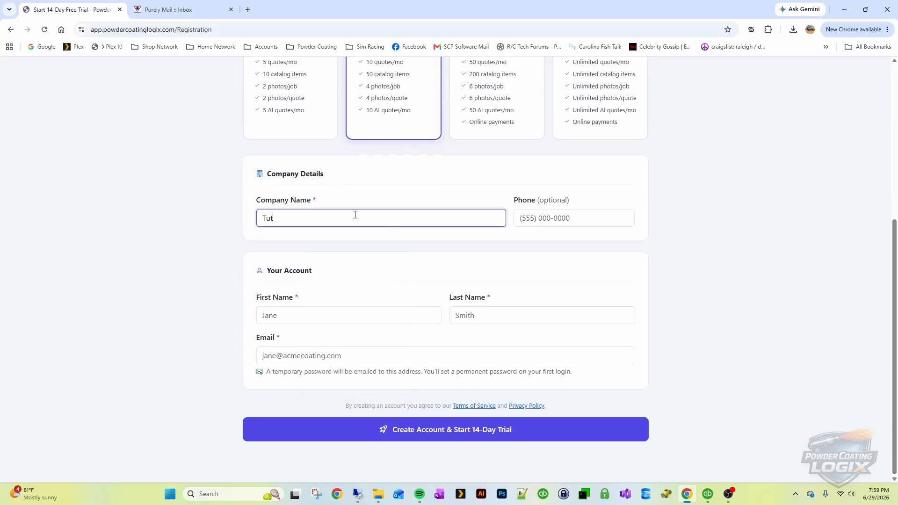
type("orial Company")
key("Tab")
type("555")
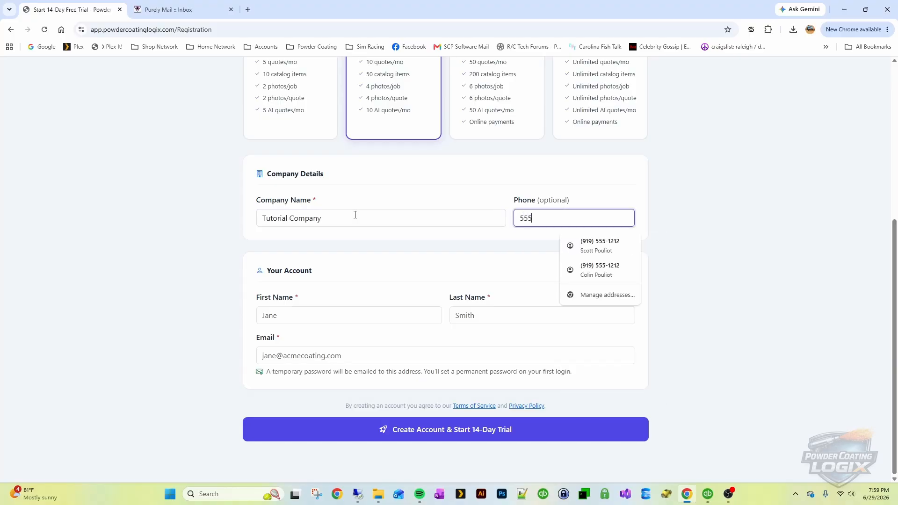
type("9191212")
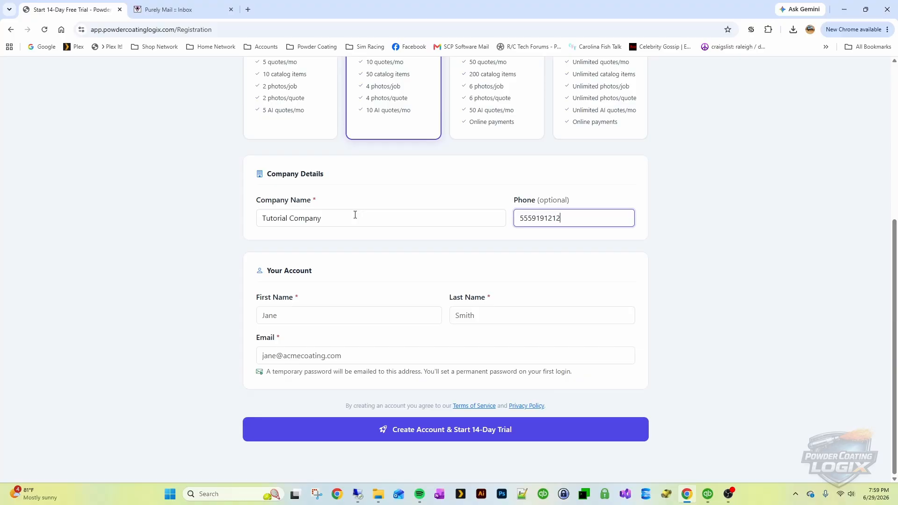
Fill in the user's first name, last name and account e-mail address
left_click(337, 316)
type("T")
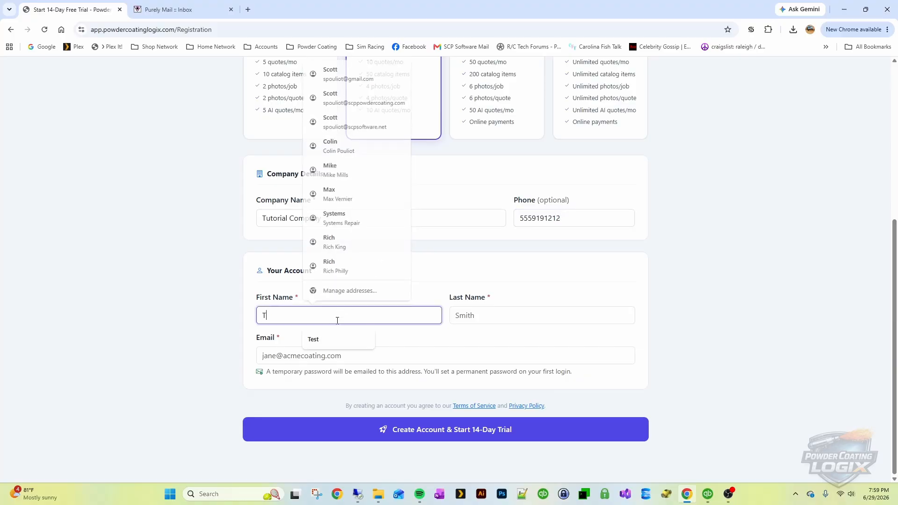
type("utorial User")
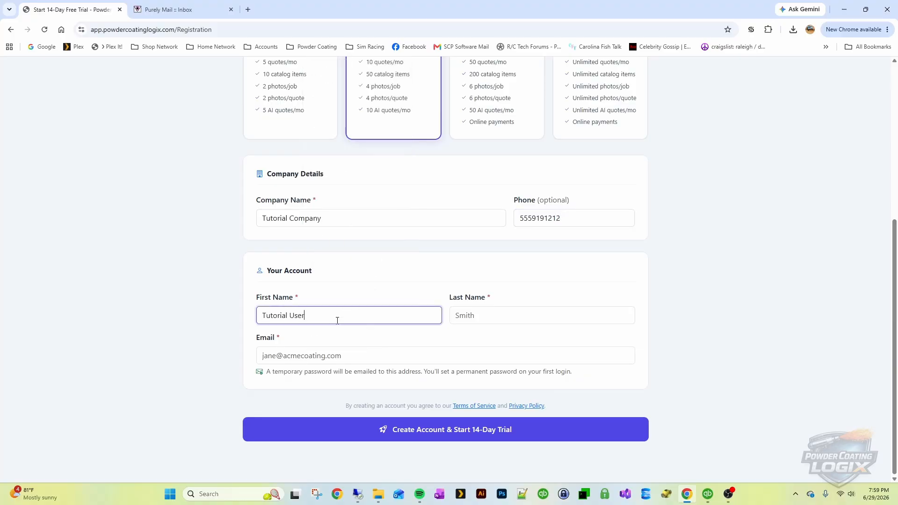
key("BackSpace")
key("BackSpace")
key("BackSpace")
key("Tab")
type("User")
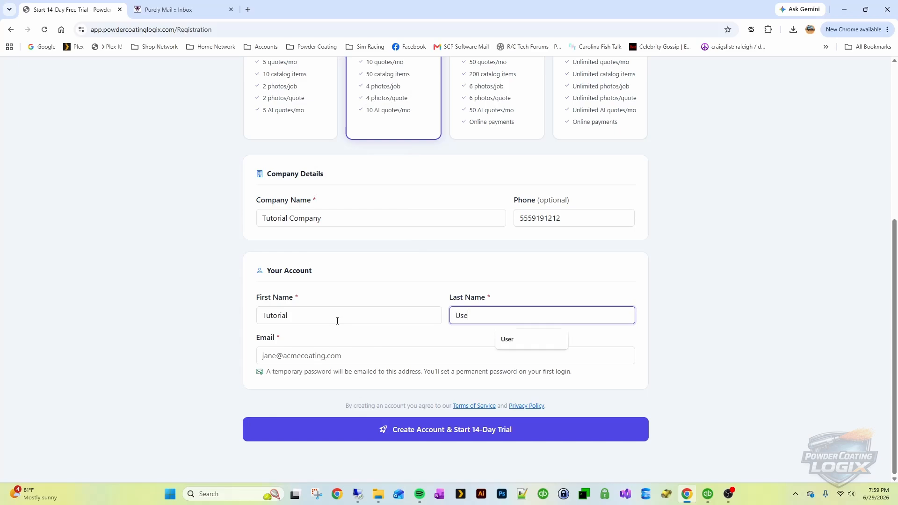
left_click(332, 351)
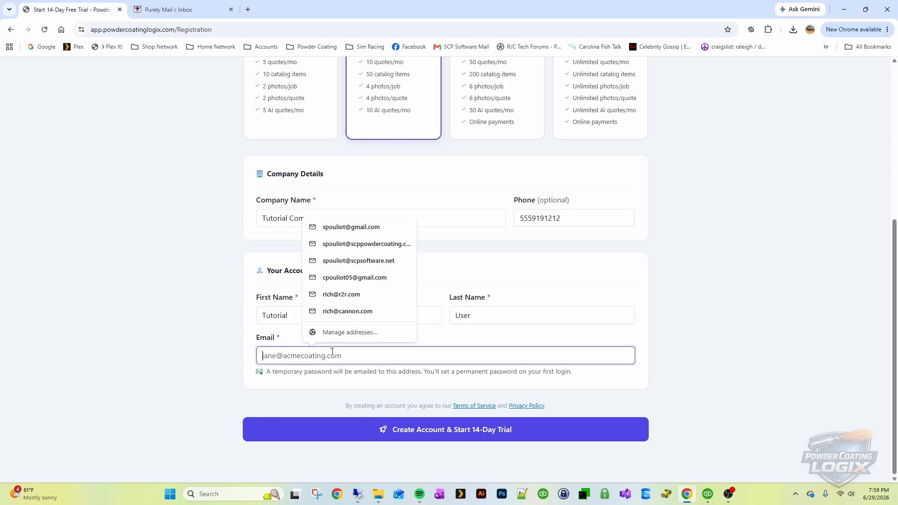
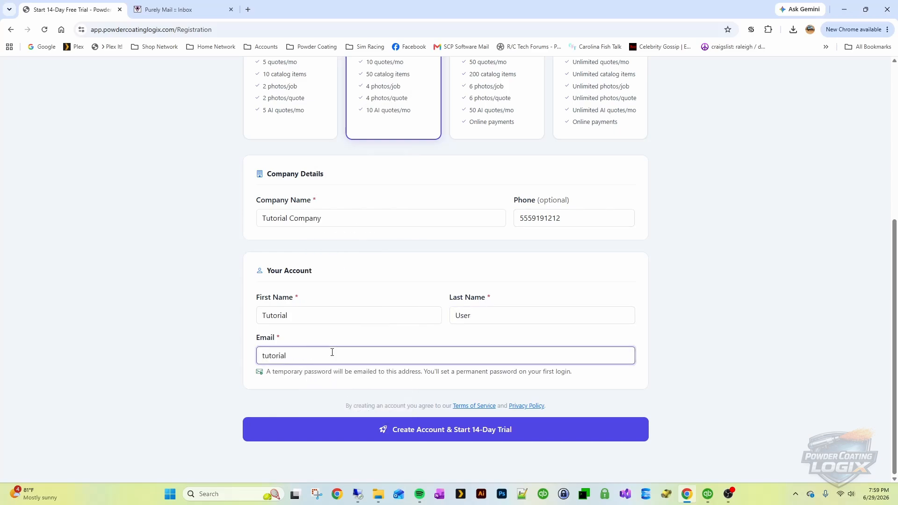
Create the account to start the trial, then switch to the mail inbox
left_click_drag(265, 371, 571, 405)
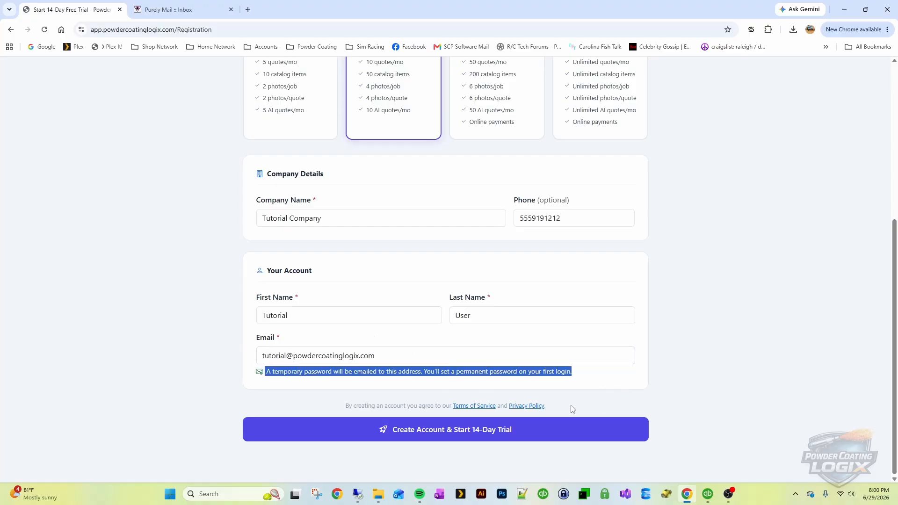
left_click(587, 382)
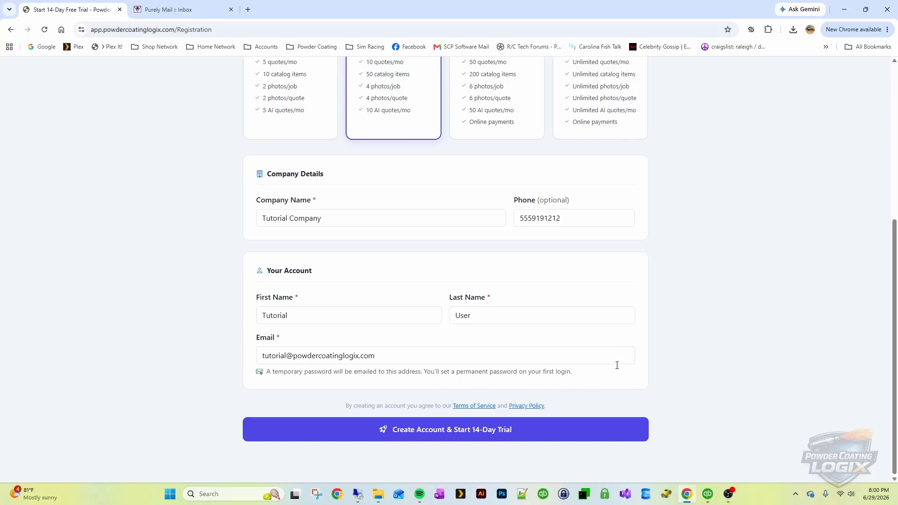
left_click(490, 433)
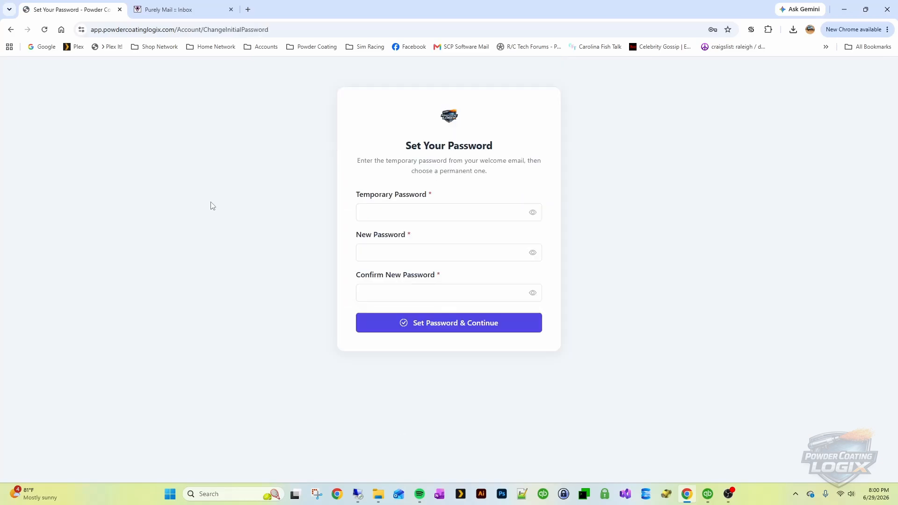
left_click(181, 9)
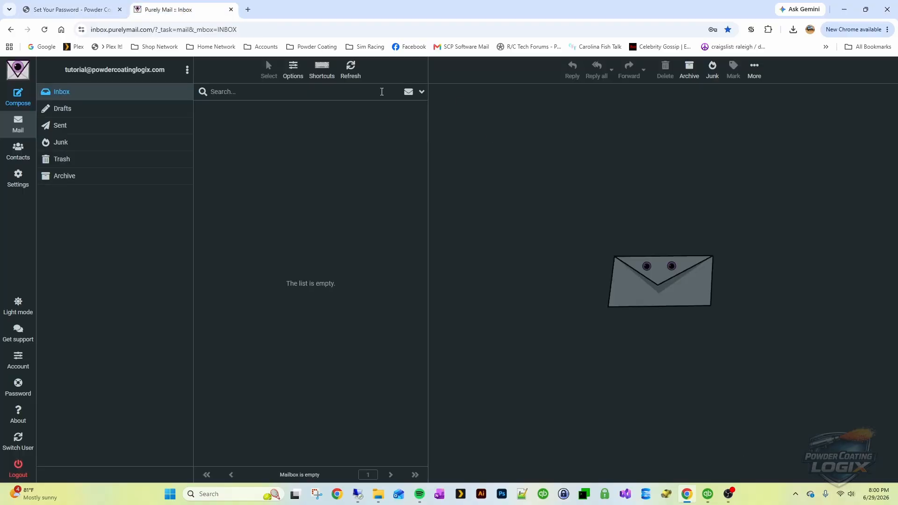
Refresh the Purely Mail inbox, open the welcome email and select the temporary password
left_click(351, 69)
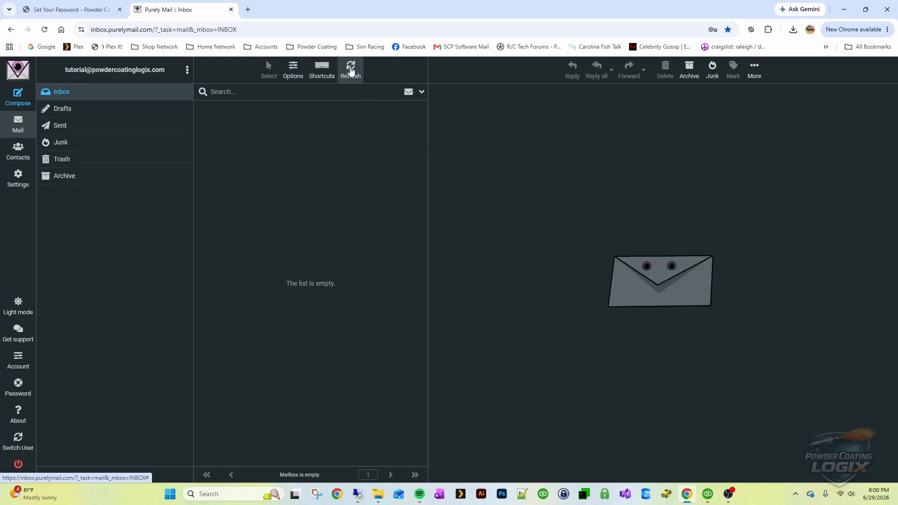
left_click(351, 70)
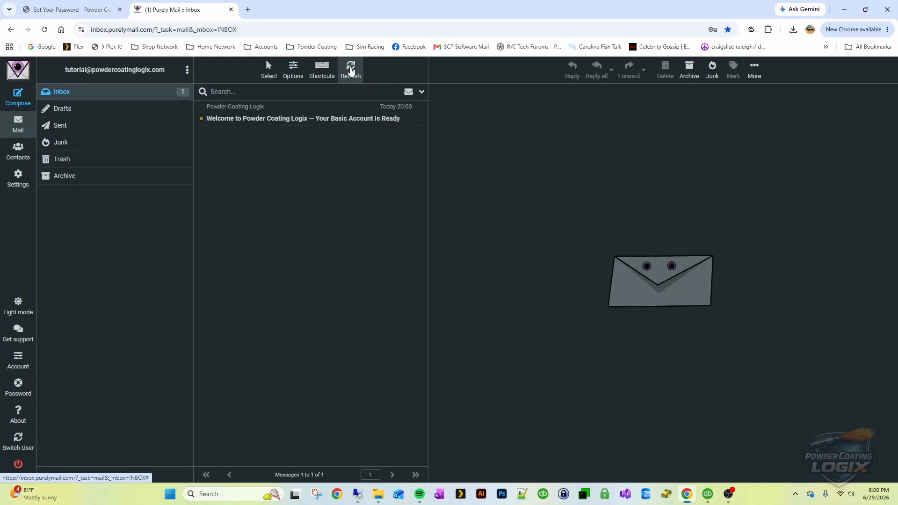
left_click(301, 119)
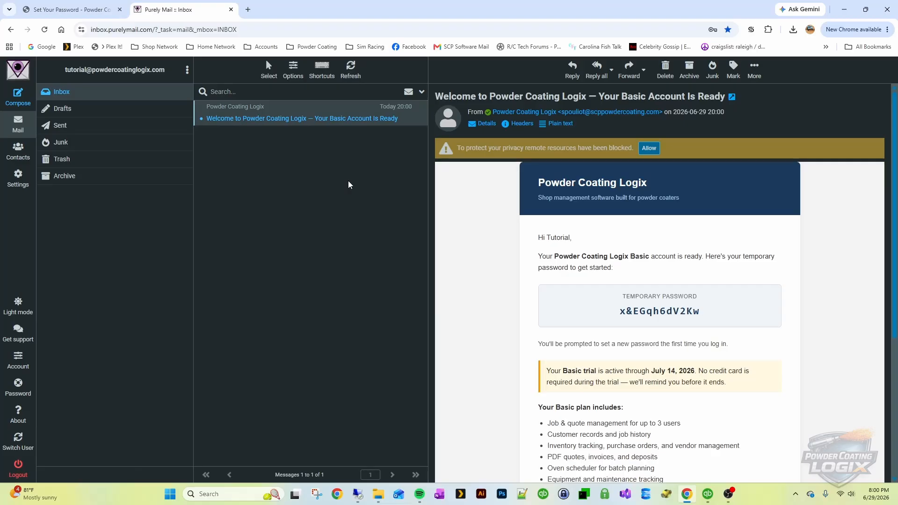
scroll(463, 242, "down", 2)
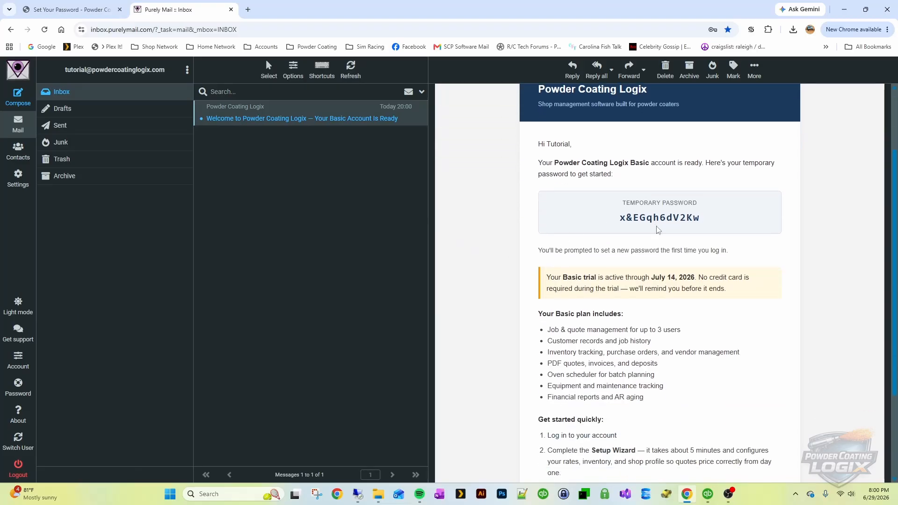
left_click_drag(705, 222, 617, 219)
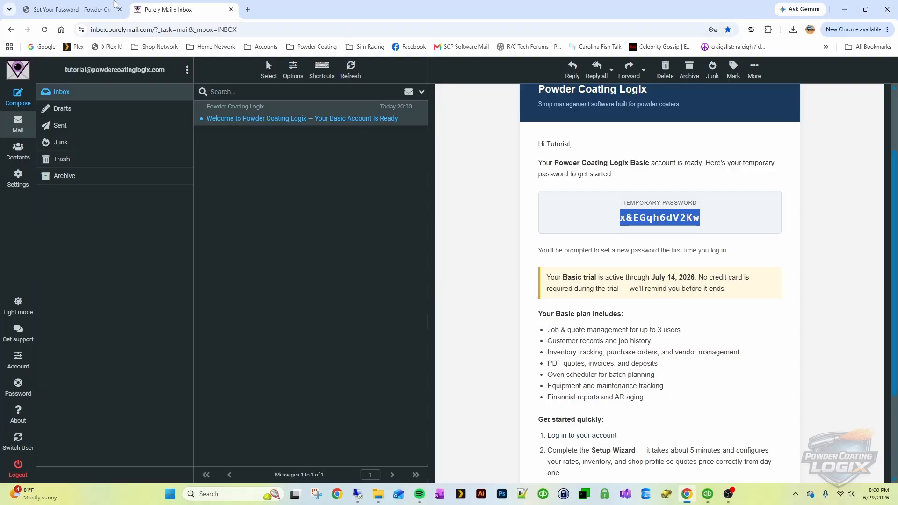
Paste the temporary password, then enter and confirm a new permanent password and save
left_click(52, 6)
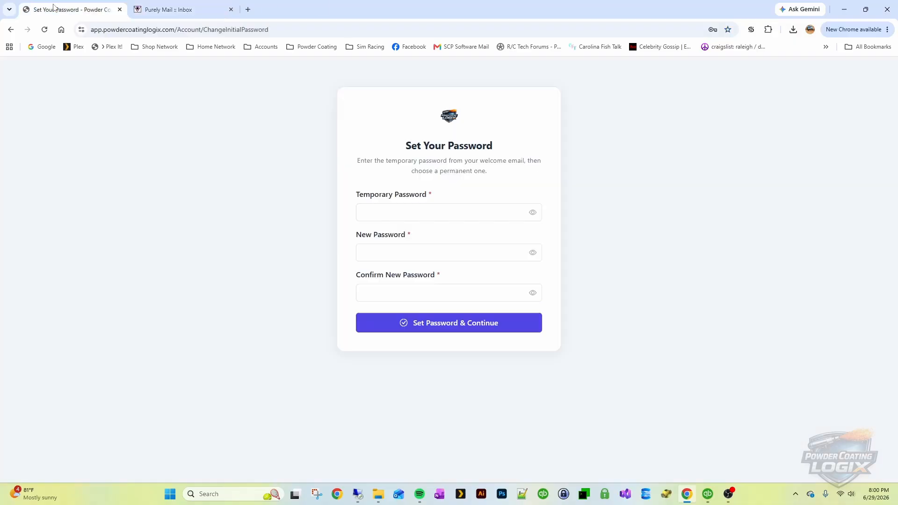
left_click(403, 216)
key("ctrl+v")
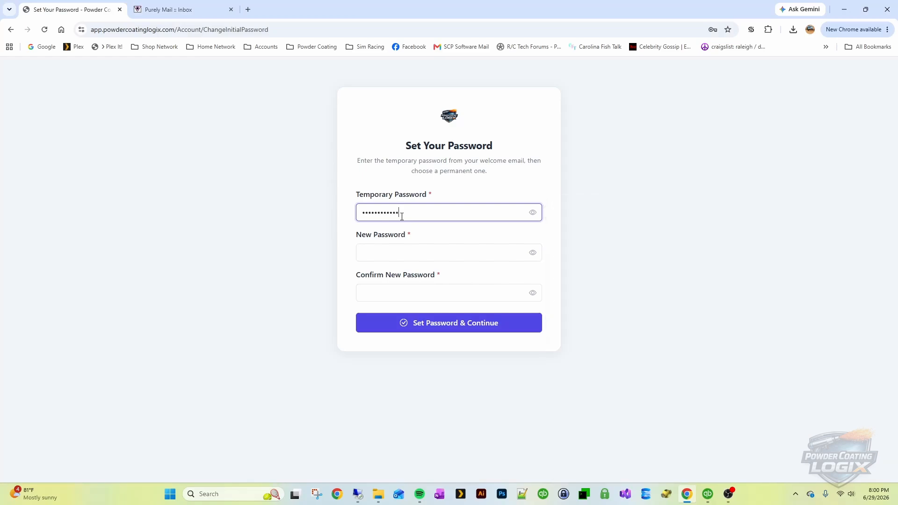
left_click(363, 251)
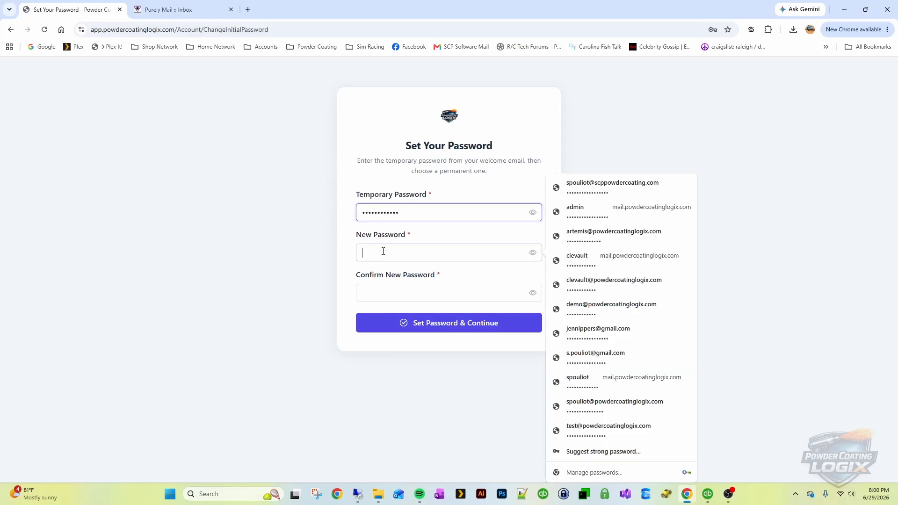
type("•••")
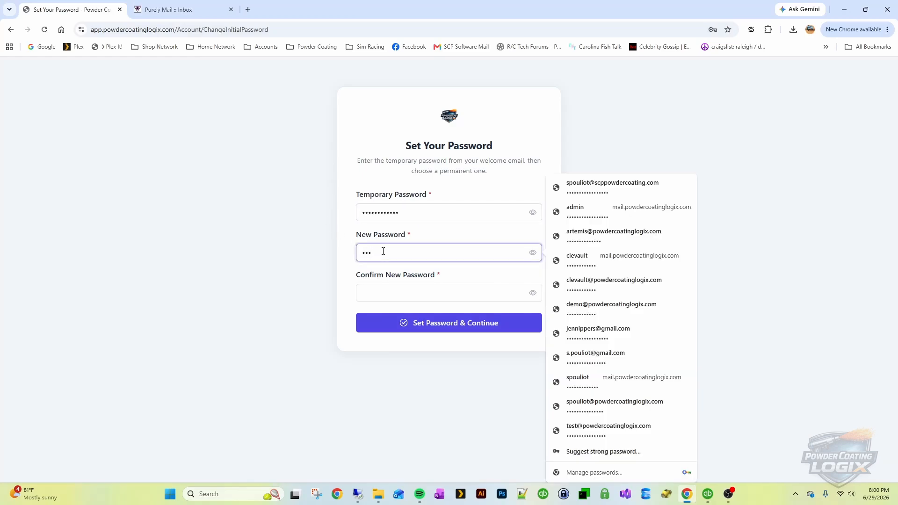
key("BackSpace")
key("BackSpace")
key("BackSpace")
type("••••••••••••••••")
key("Tab")
type("••••••••••")
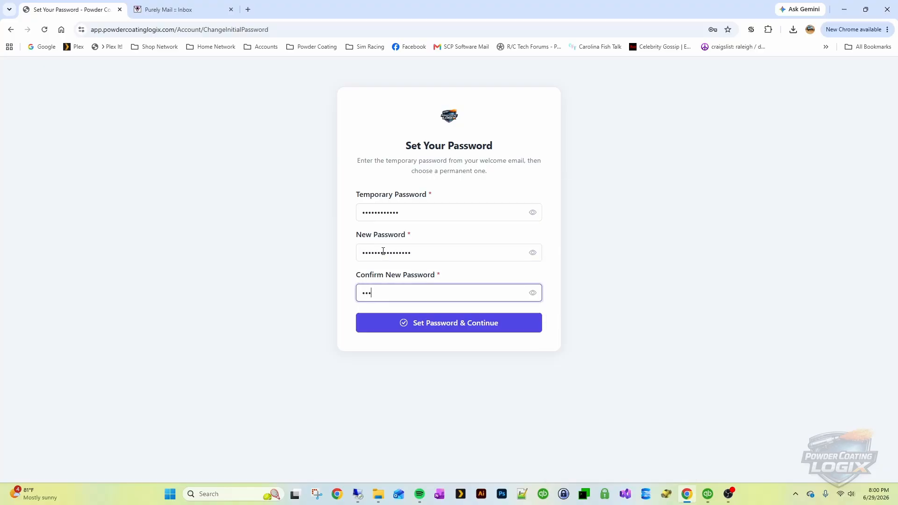
type("•••")
left_click(444, 326)
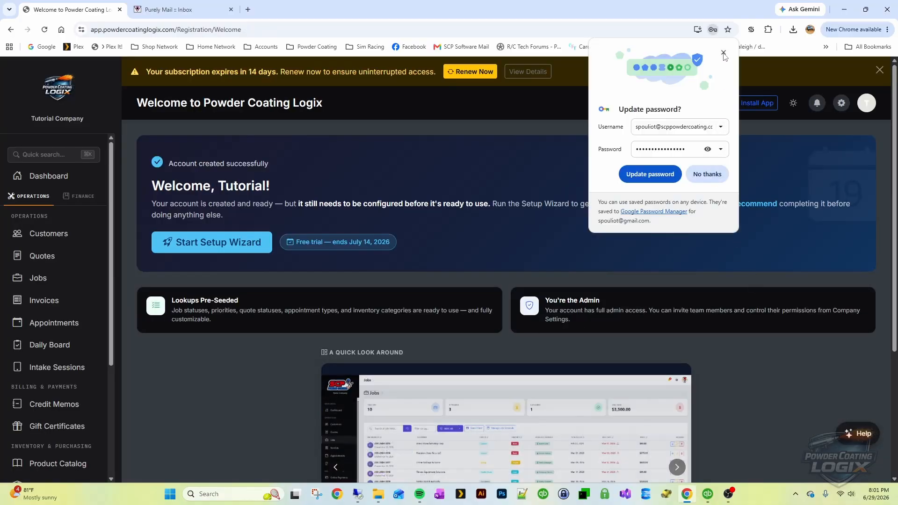
Dismiss Chrome's update-password prompt and scroll through the Welcome page
left_click(413, 180)
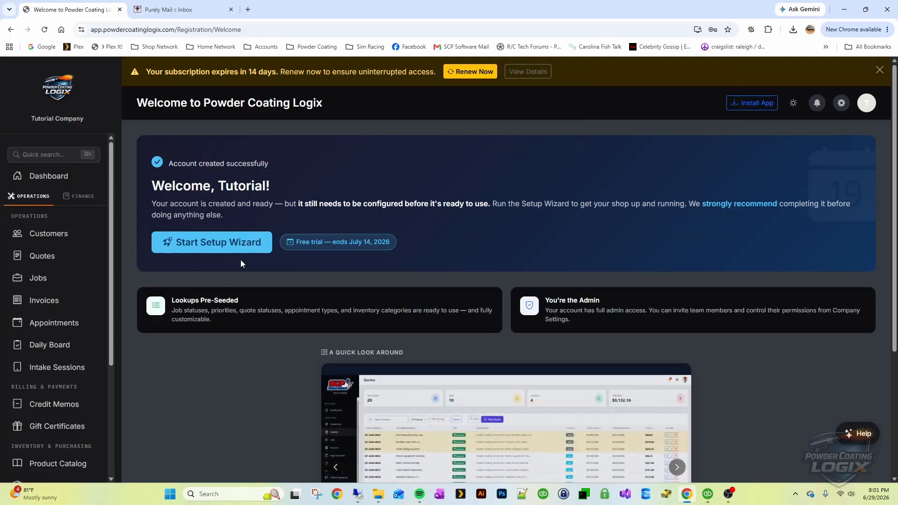
scroll(244, 228, "down", 4)
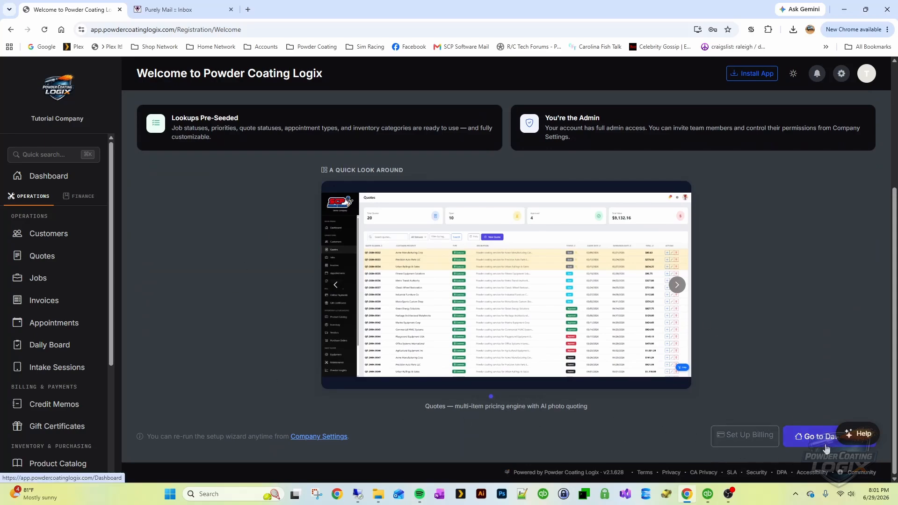
scroll(237, 247, "up", 4)
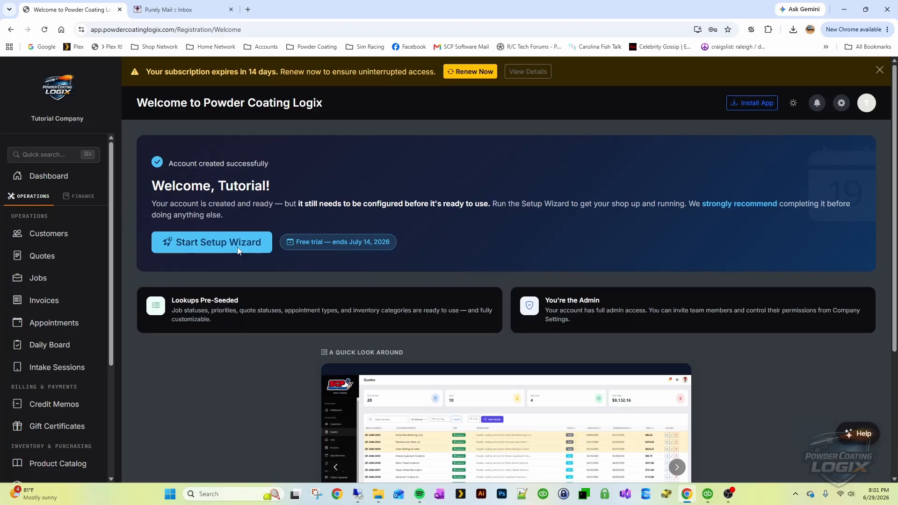
Launch the setup wizard and keep the existing company name and phone number
left_click(209, 250)
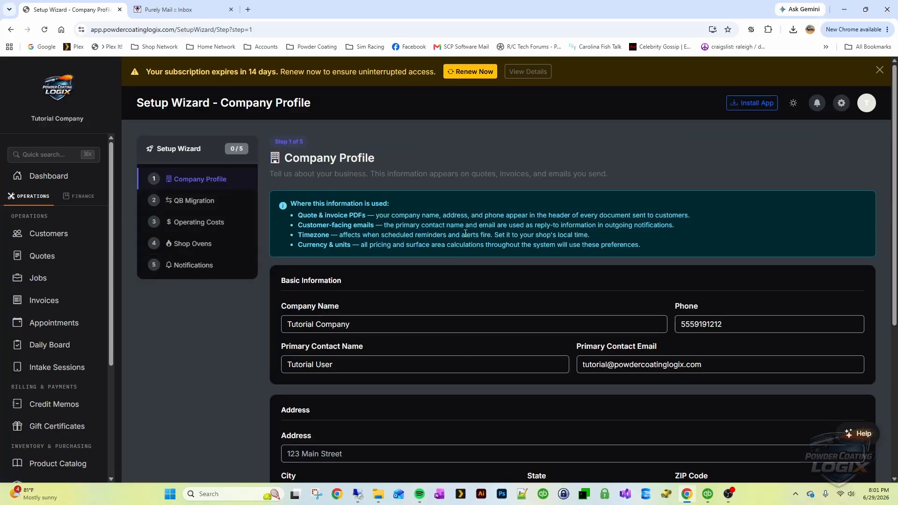
scroll(534, 243, "down", 1)
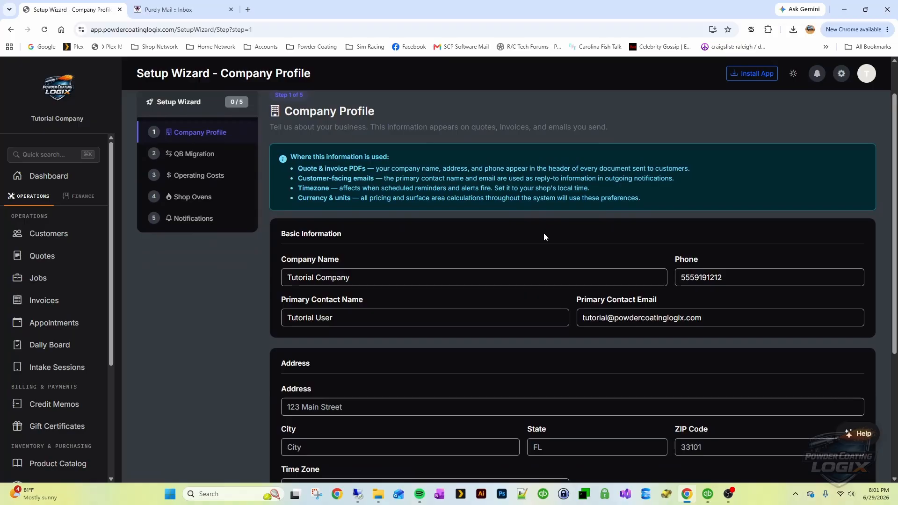
scroll(509, 215, "down", 4)
scroll(383, 141, "up", 2)
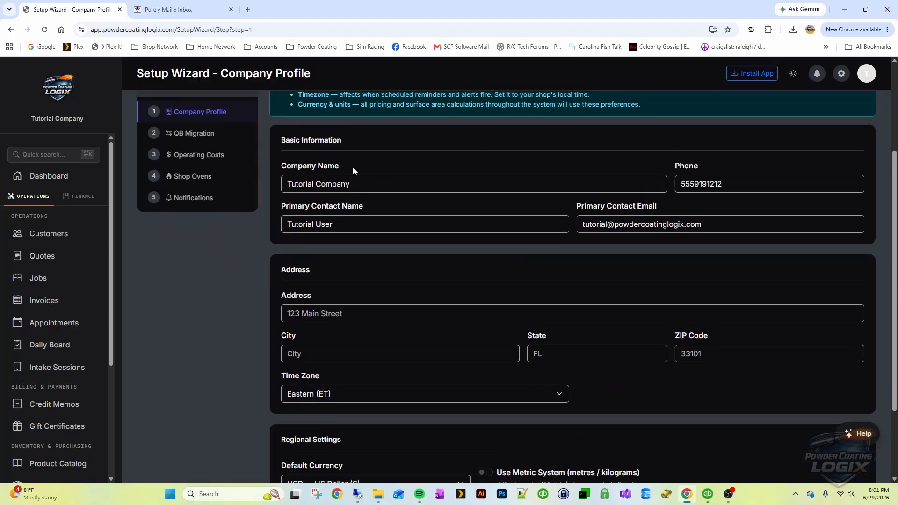
left_click(385, 185)
key("Tab")
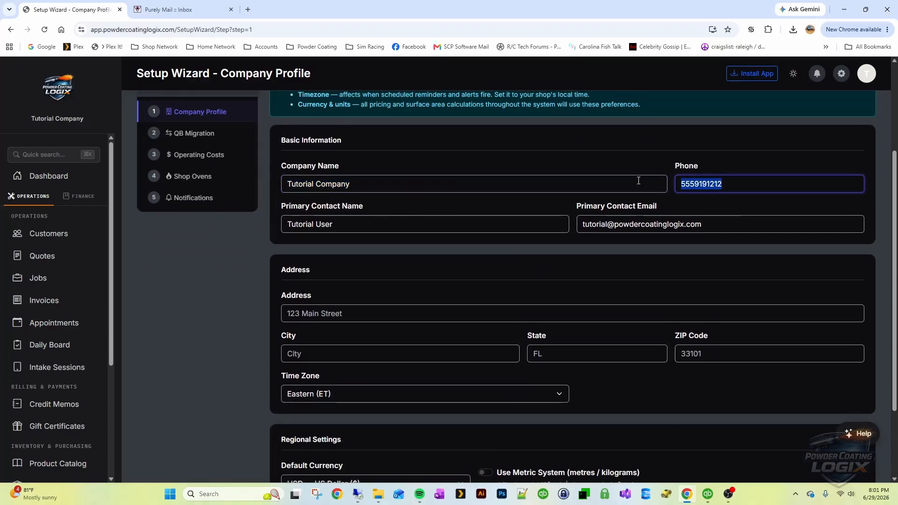
left_click(573, 273)
scroll(491, 262, "down", 2)
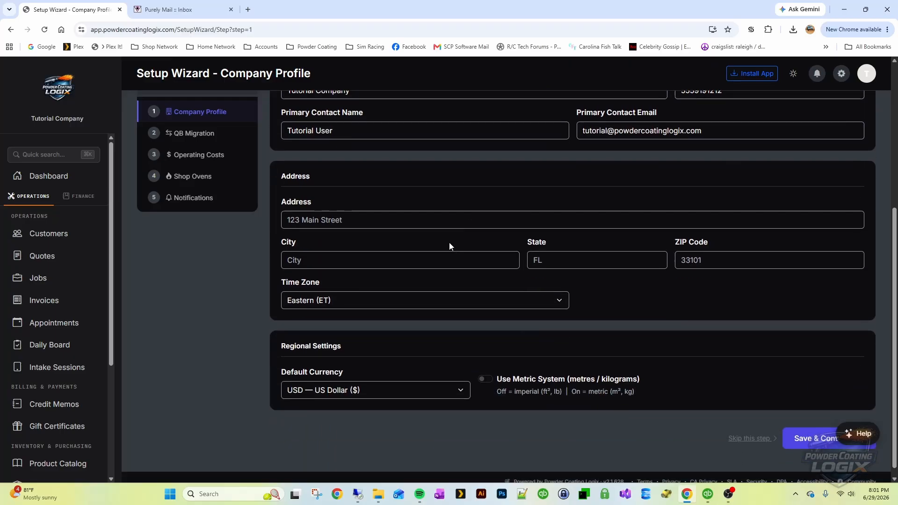
Enter the street address, with city Clayton, state NC and ZIP 27520
left_click(409, 226)
left_click(422, 190)
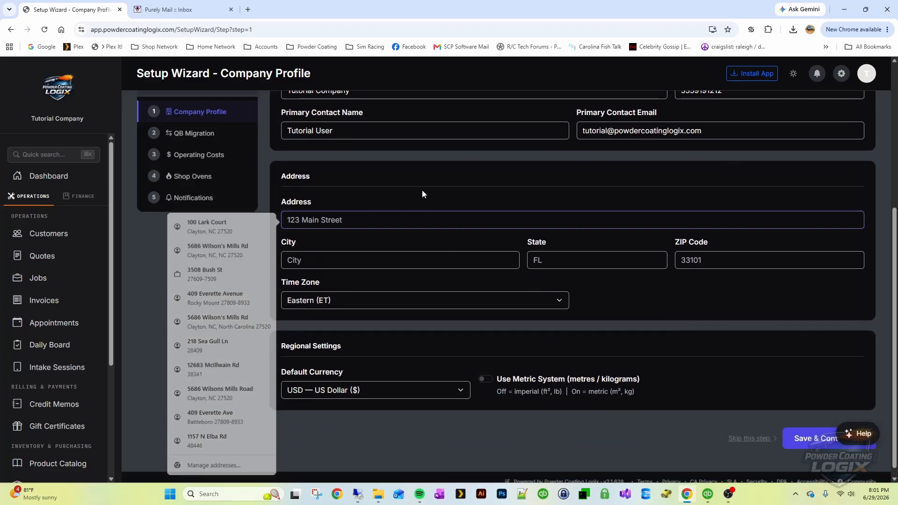
left_click(376, 219)
type("11")
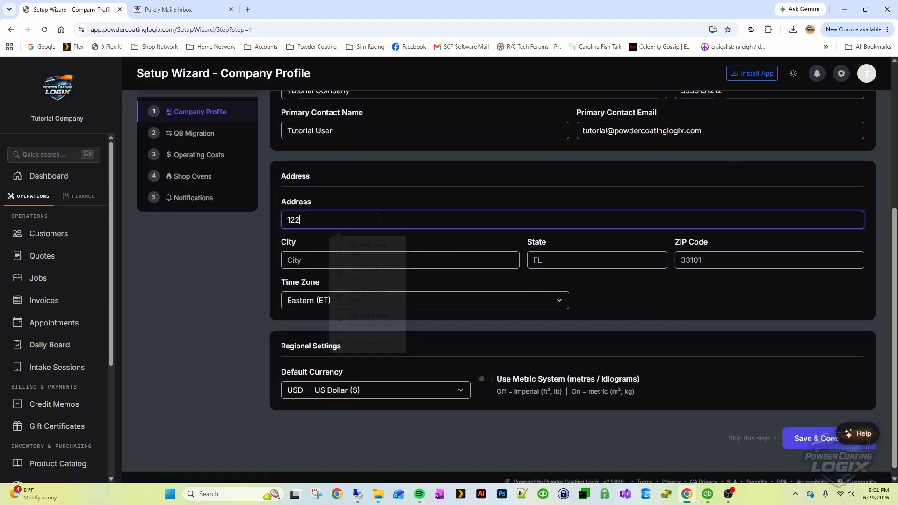
key("BackSpace")
type("23 Main STre")
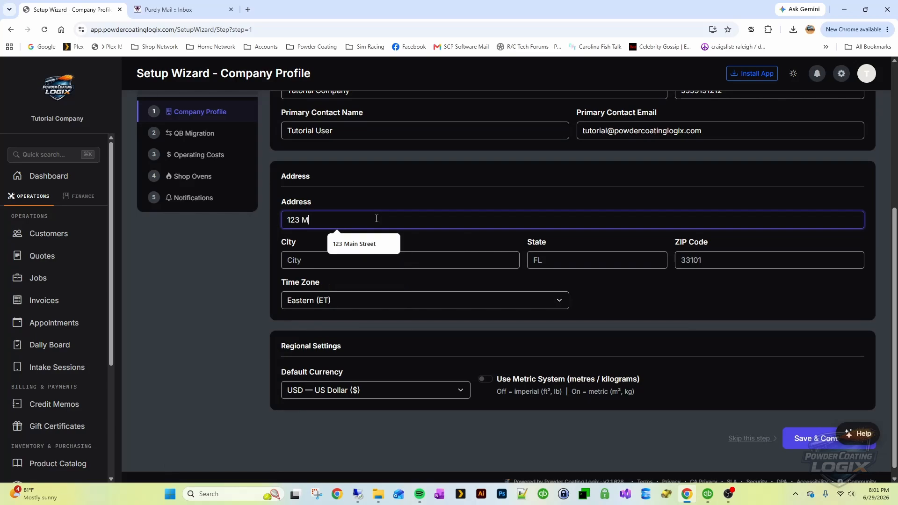
key("BackSpace")
key("BackSpace")
key("BackSpace")
key("BackSpace")
key("BackSpace")
type("treet")
key("Tab")
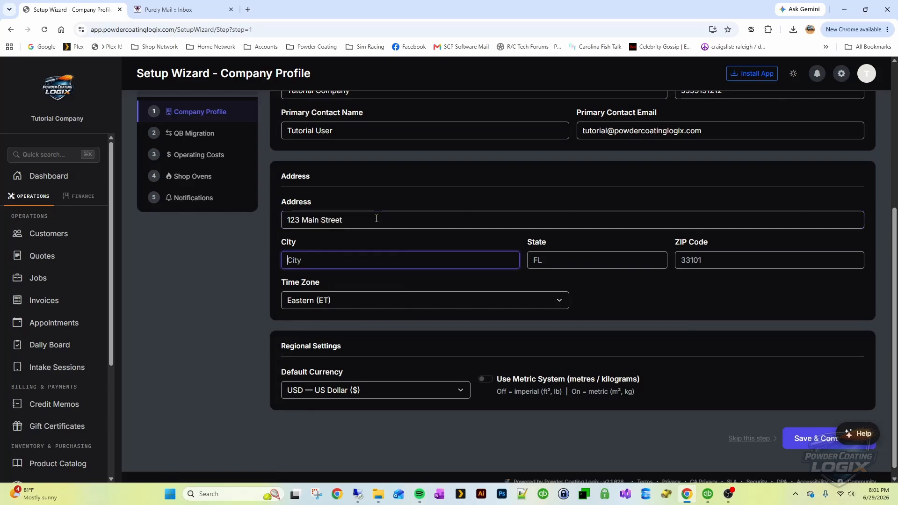
type("Clayton")
key("Tab")
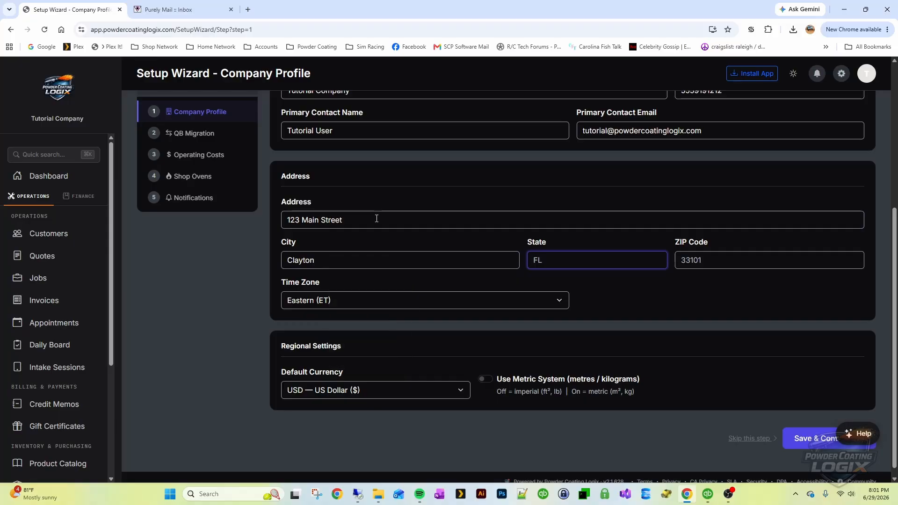
type("NC")
key("Tab")
type("27520")
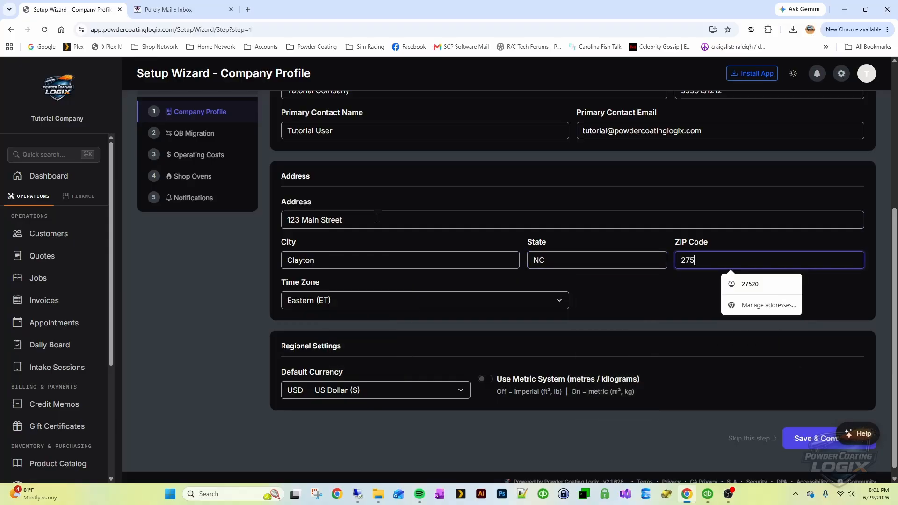
Keep Eastern (ET) time zone and US Dollar, save the profile, and decline browser address saving
left_click(431, 293)
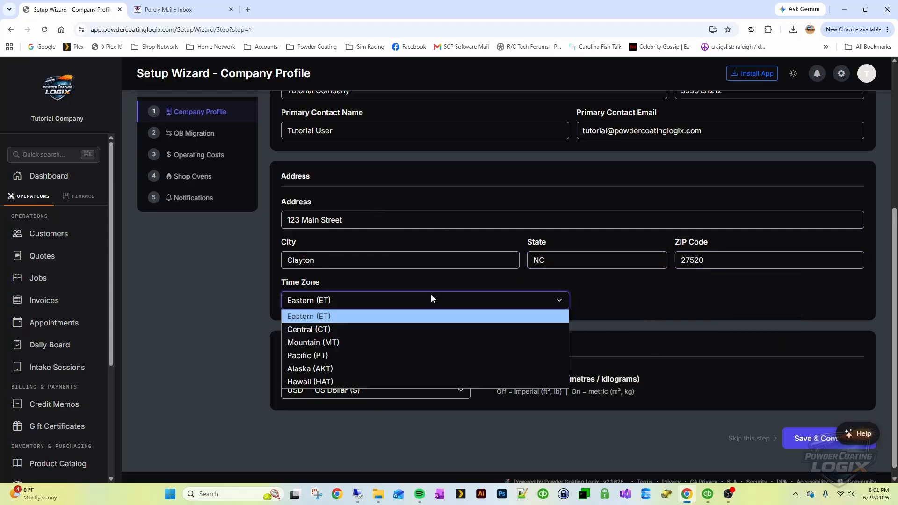
left_click(338, 316)
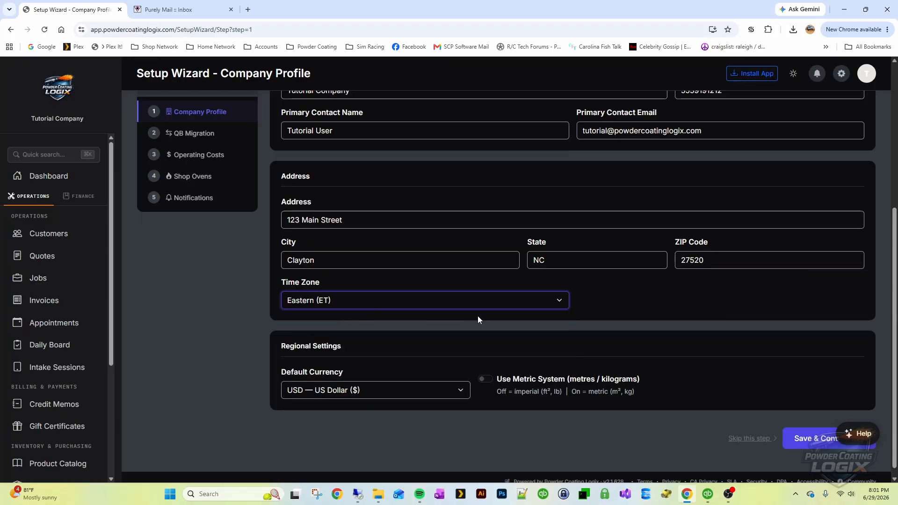
scroll(487, 309, "down", 1)
left_click(455, 380)
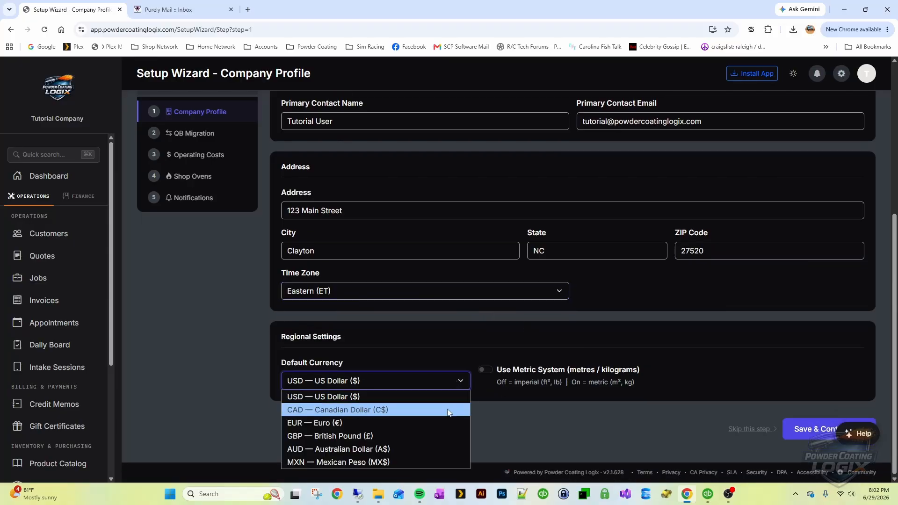
left_click(421, 397)
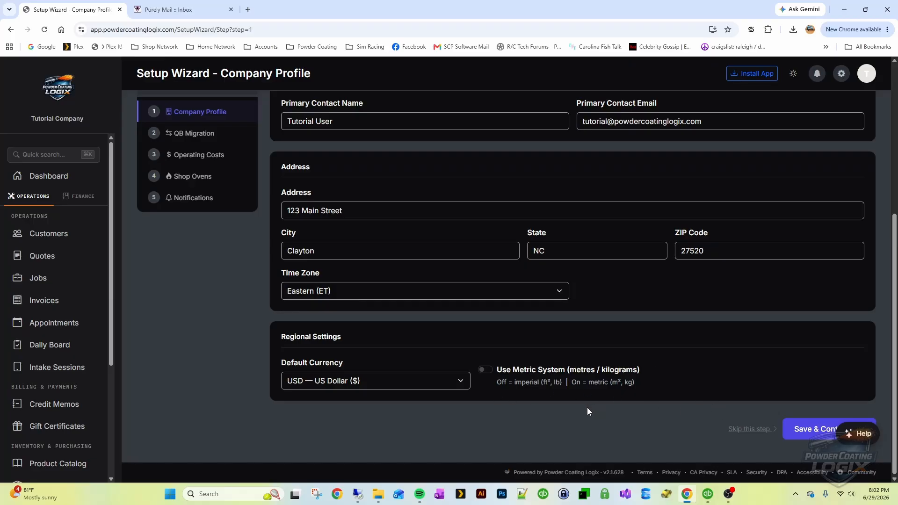
left_click(813, 430)
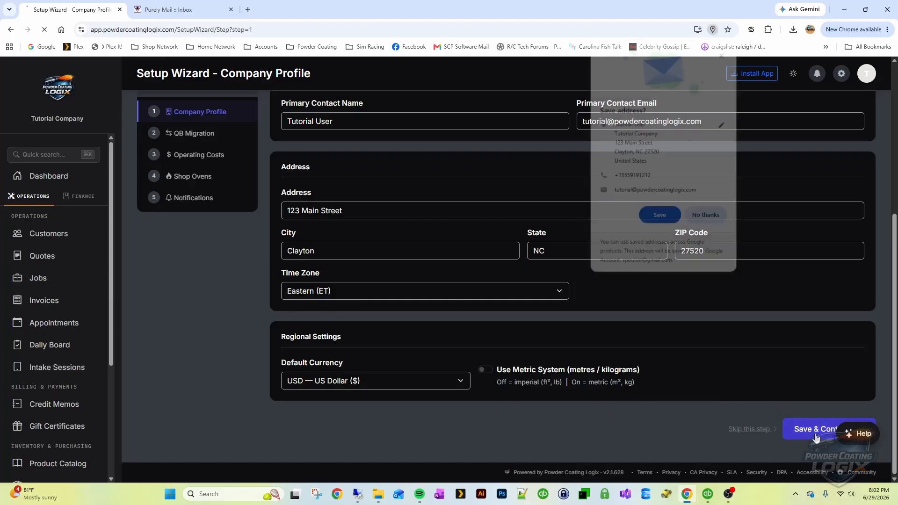
left_click(706, 217)
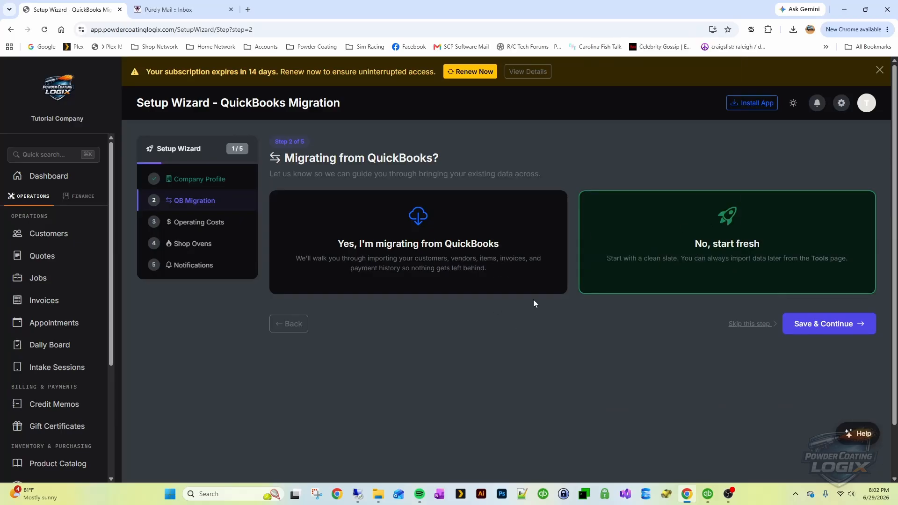
left_click(460, 243)
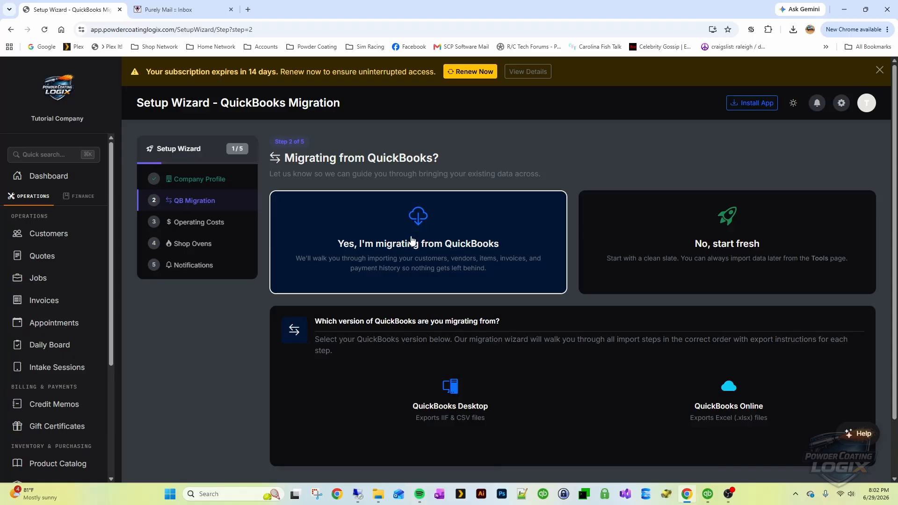
left_click(748, 236)
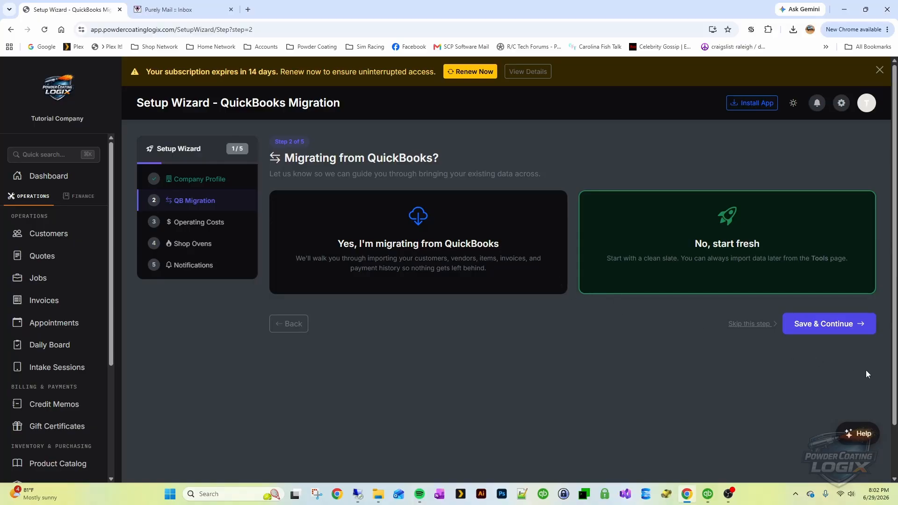
Save the QuickBooks migration choice and advance to the Operating Costs step
left_click(824, 329)
scroll(664, 356, "down", 1)
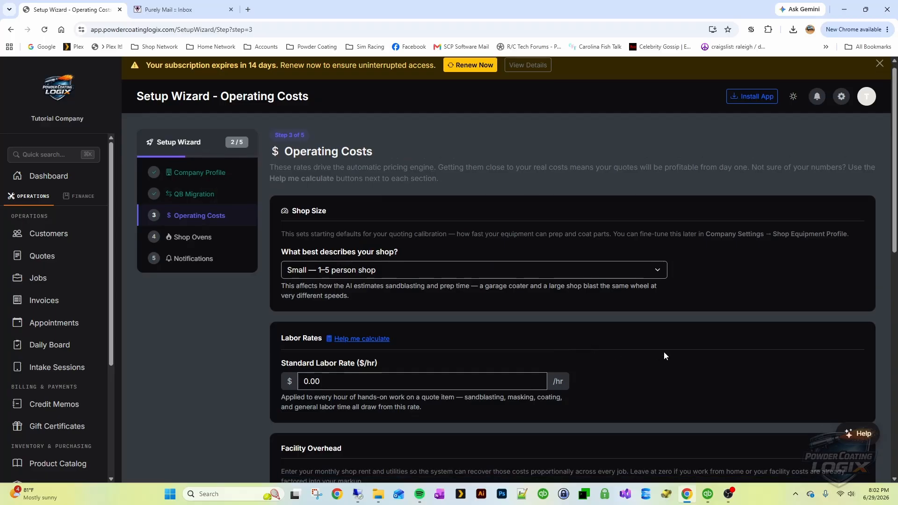
scroll(664, 355, "down", 2)
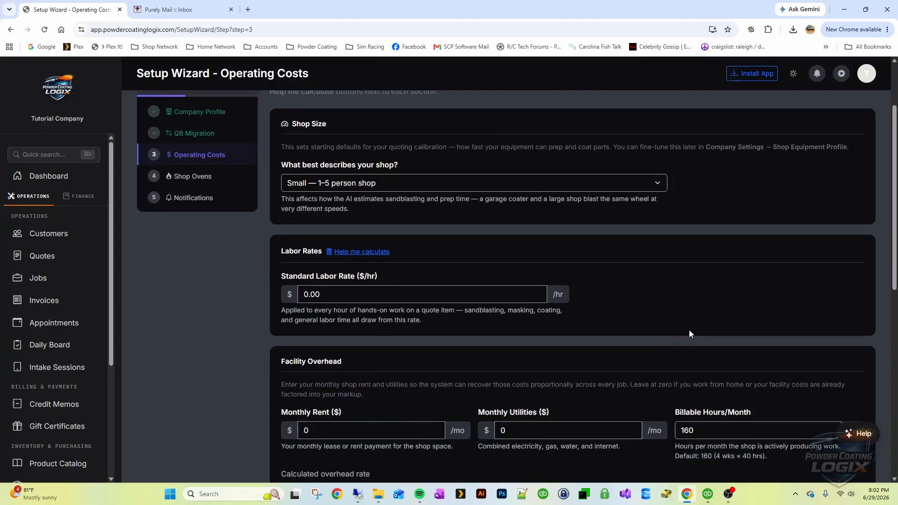
scroll(690, 334, "up", 3)
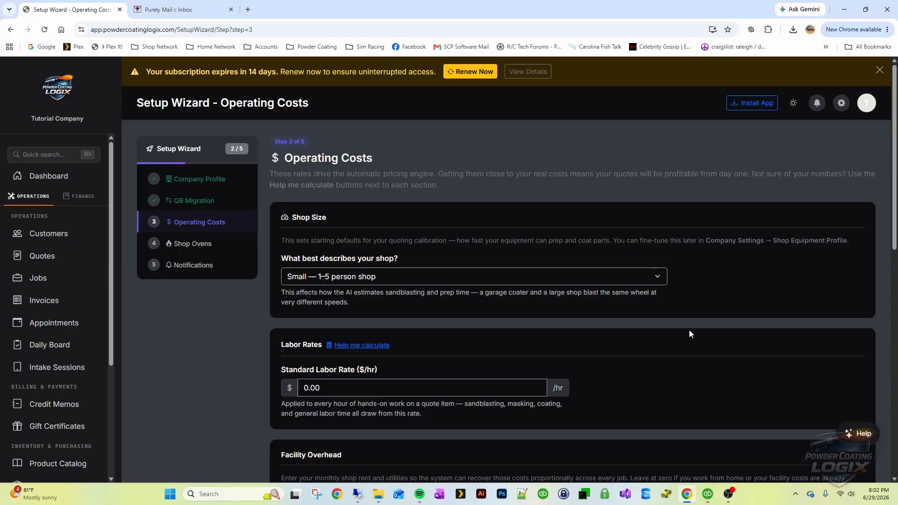
scroll(704, 324, "down", 2)
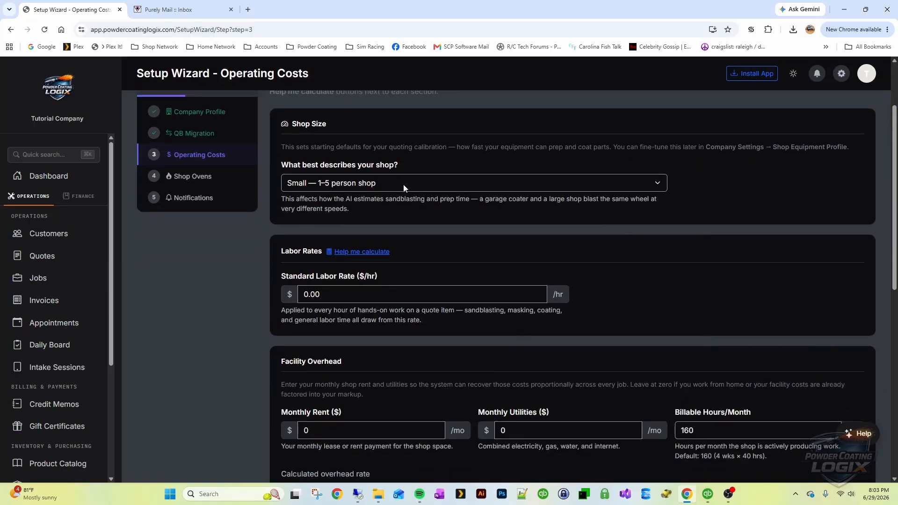
Keep the shop size as Small — 1–5 person shop
left_click(403, 184)
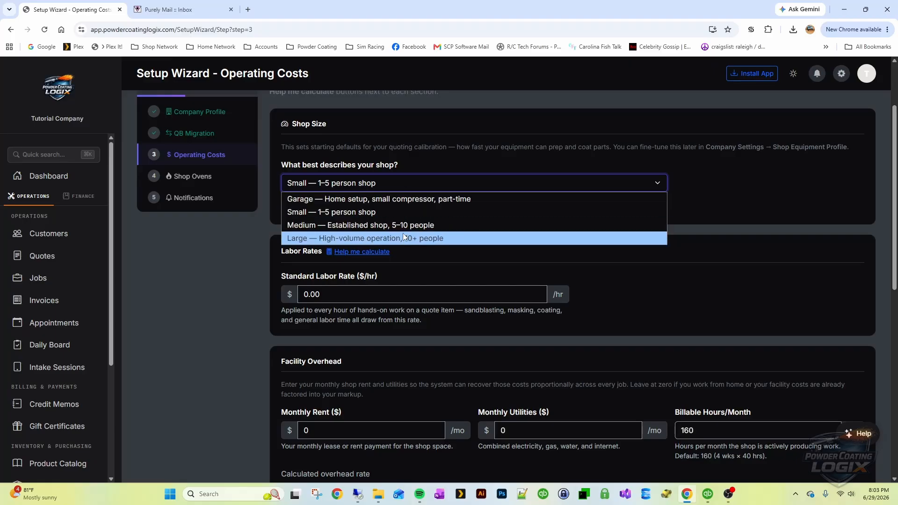
left_click(349, 213)
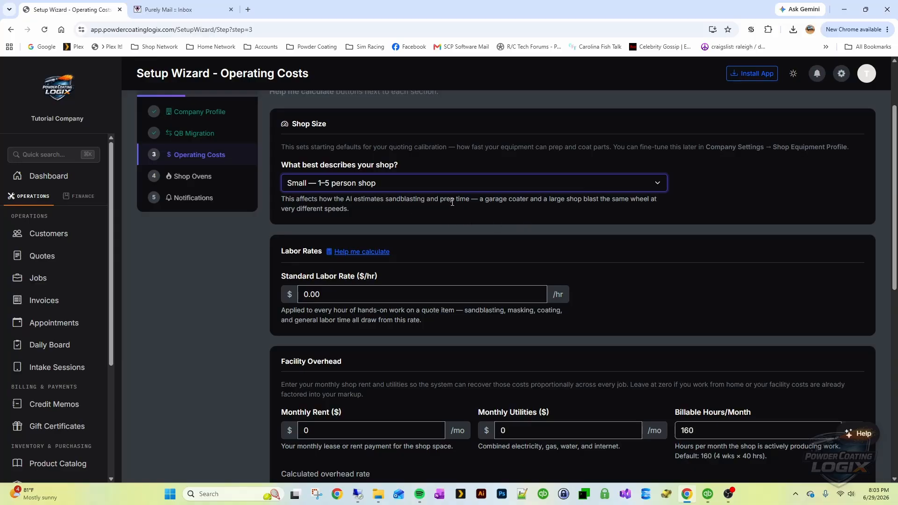
scroll(653, 258, "down", 2)
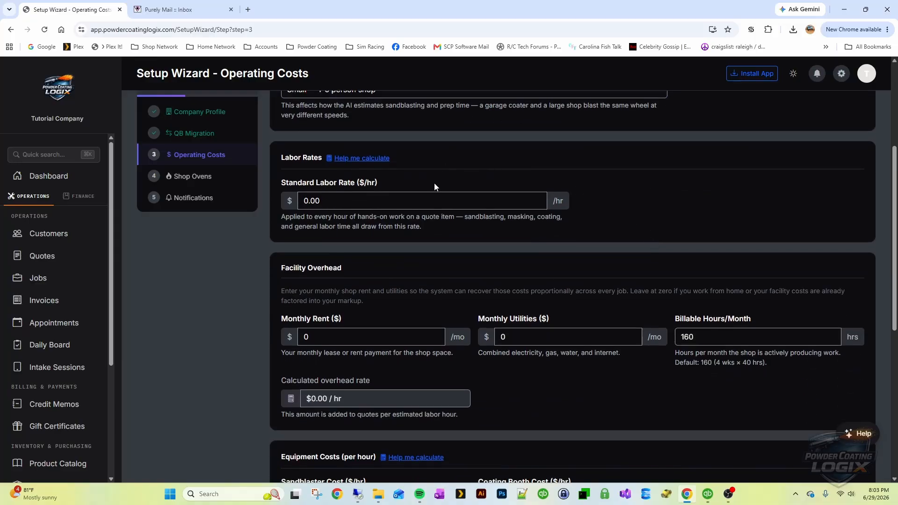
left_click(370, 205)
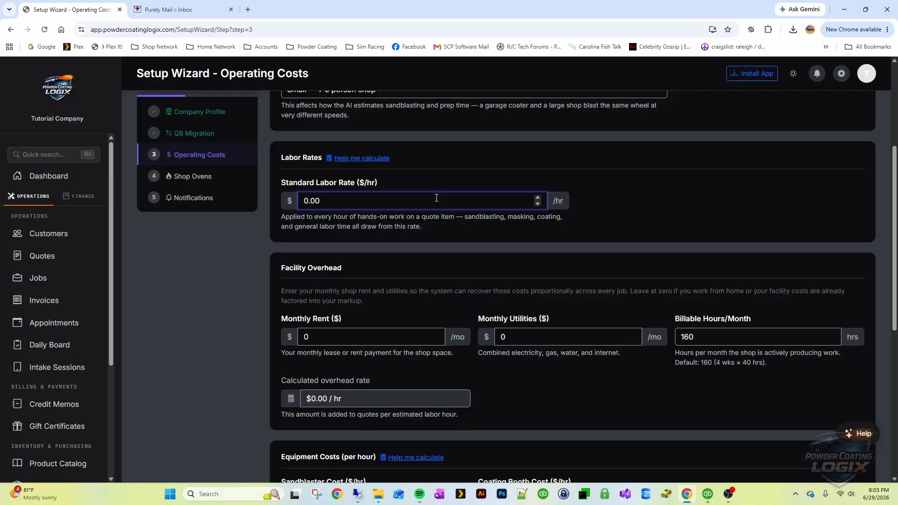
Close the Labor Rate Calculator unused and enter $100/hr as the Standard Labor Rate
left_click(374, 159)
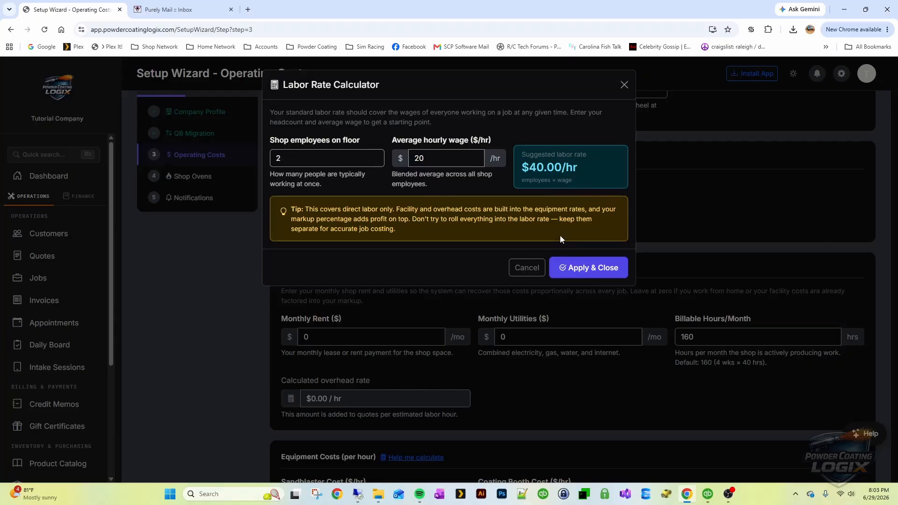
left_click(527, 268)
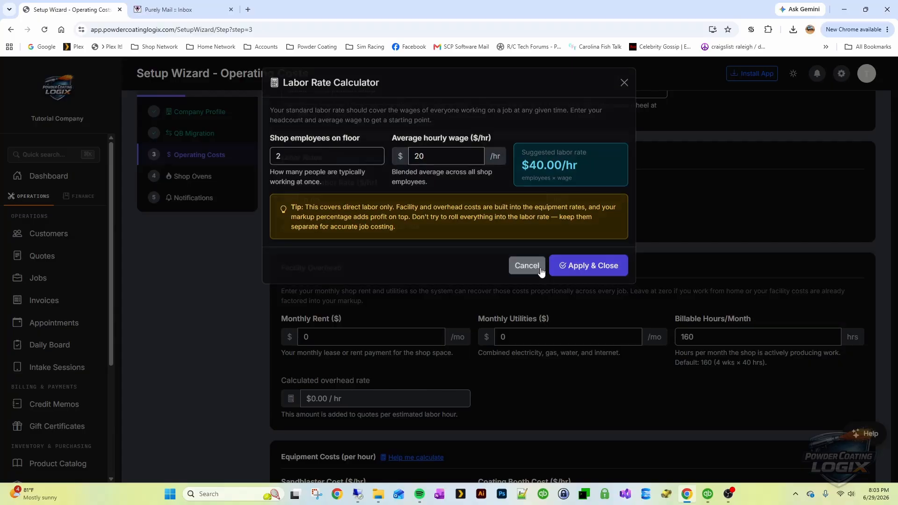
key("Right")
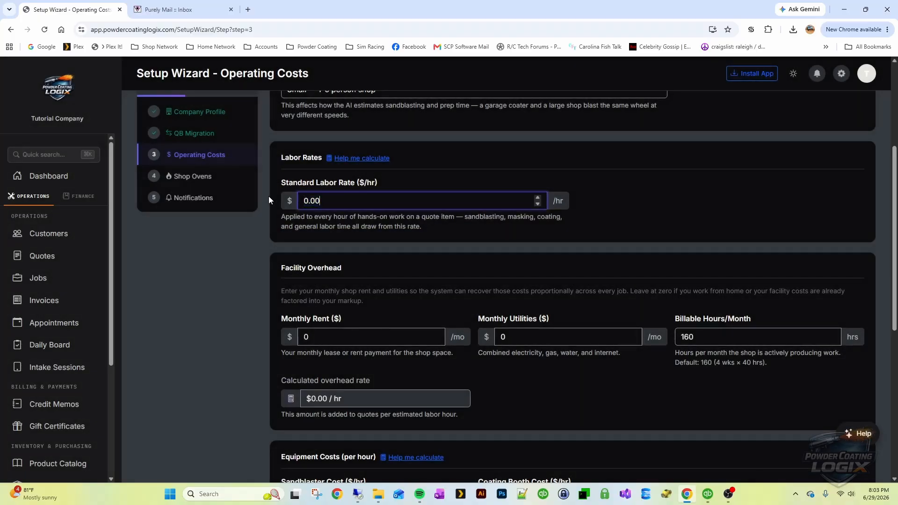
type("100")
key("BackSpace")
key("BackSpace")
key("BackSpace")
key("BackSpace")
key("BackSpace")
key("BackSpace")
key("BackSpace")
type("100")
left_click(537, 229)
Enter monthly rent 3500 and monthly utilities 650
scroll(580, 196, "down", 3)
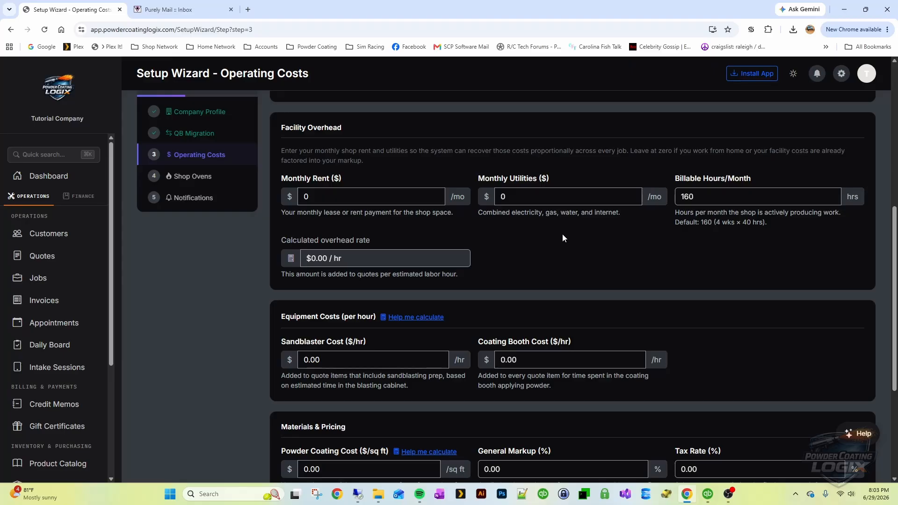
left_click(296, 195)
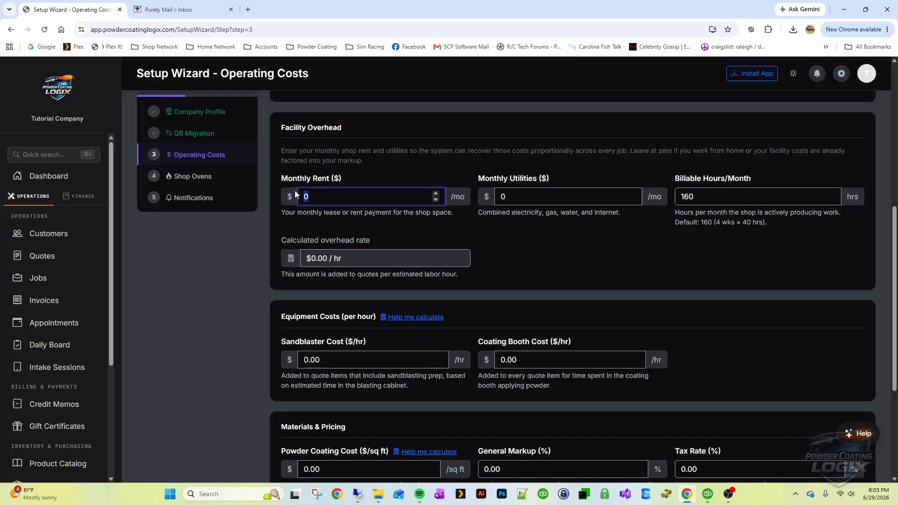
type("3500")
left_click(531, 240)
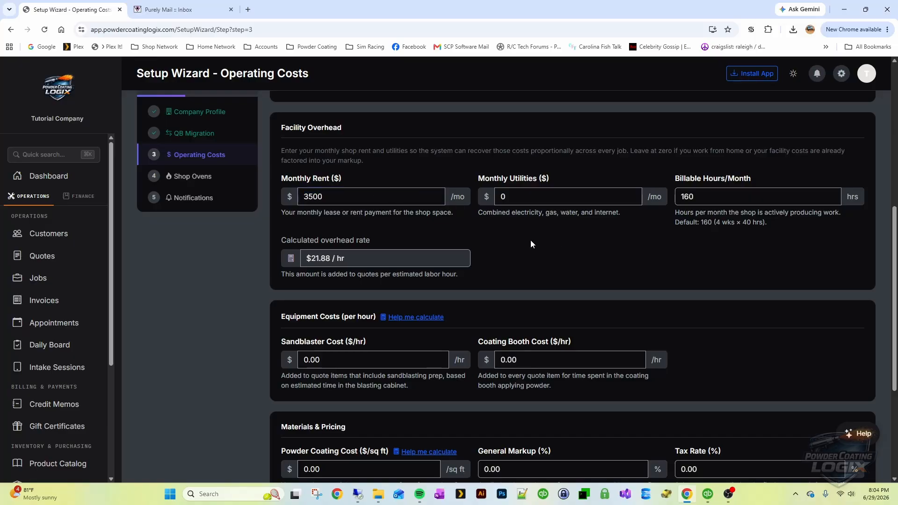
left_click(525, 196)
double_click(499, 197)
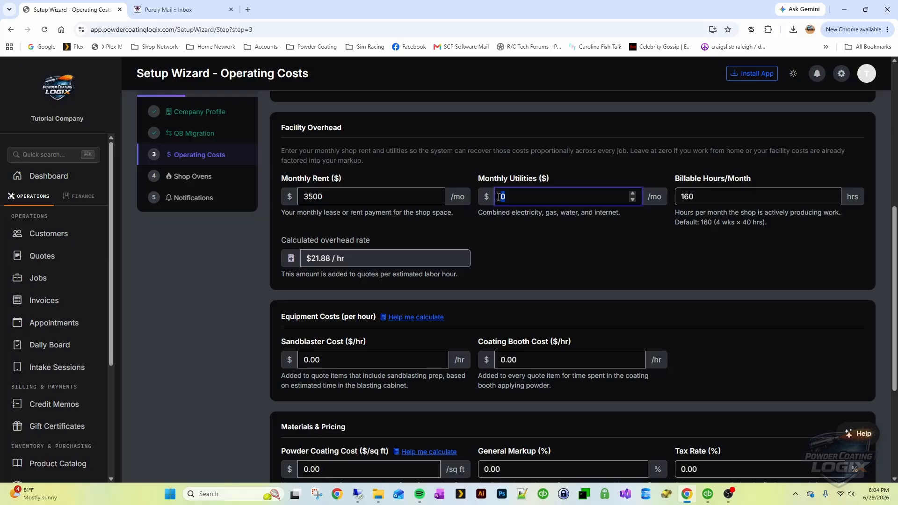
type("650")
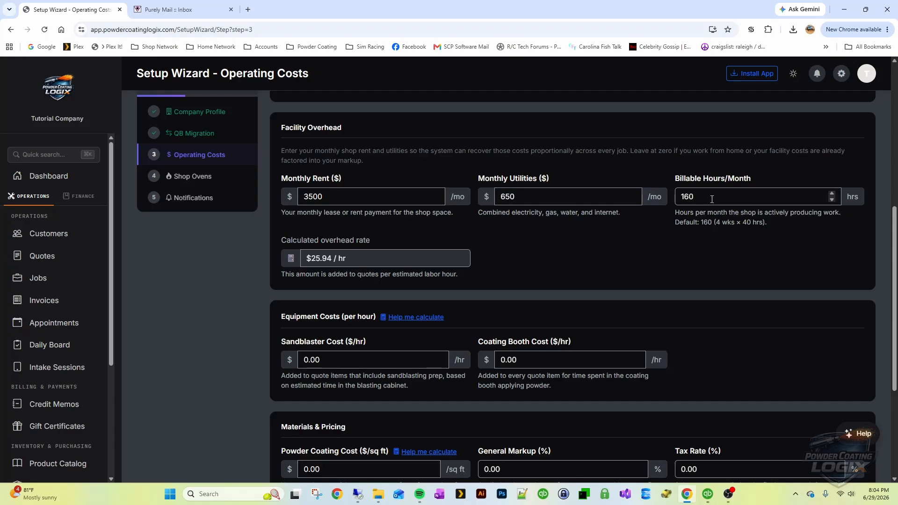
Keep 160 billable hours and confirm the calculated $25.94/hr overhead rate
left_click(751, 200)
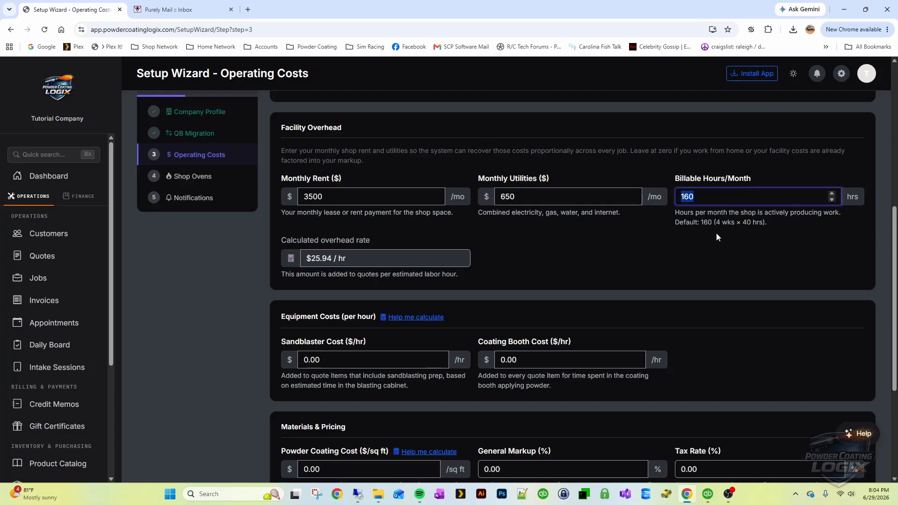
left_click_drag(767, 222, 707, 226)
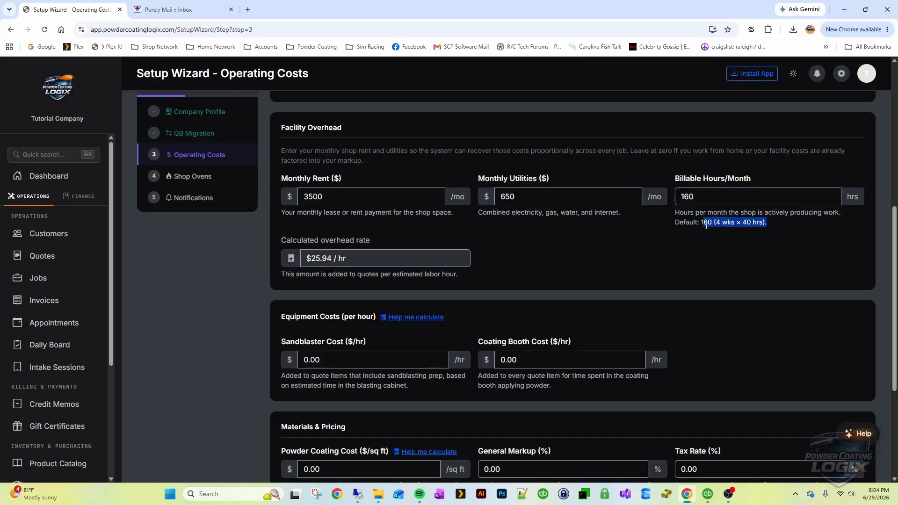
left_click(657, 256)
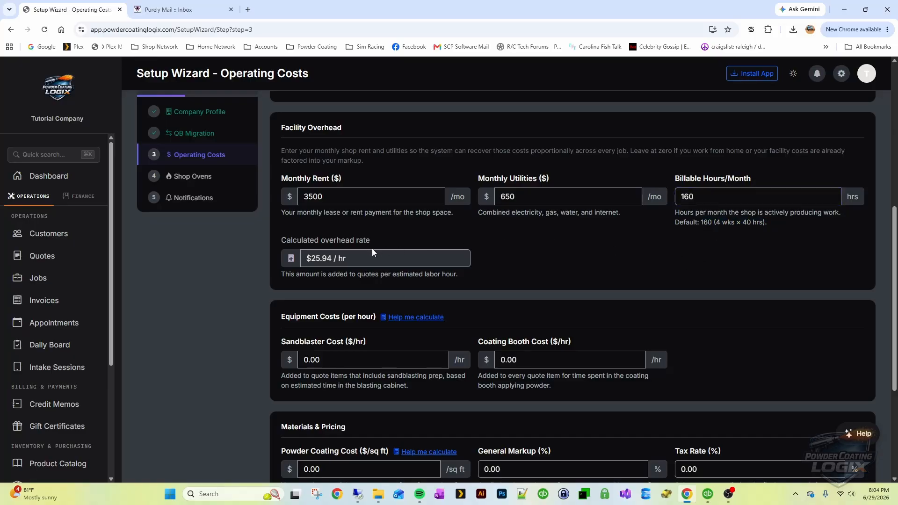
left_click_drag(368, 259, 282, 257)
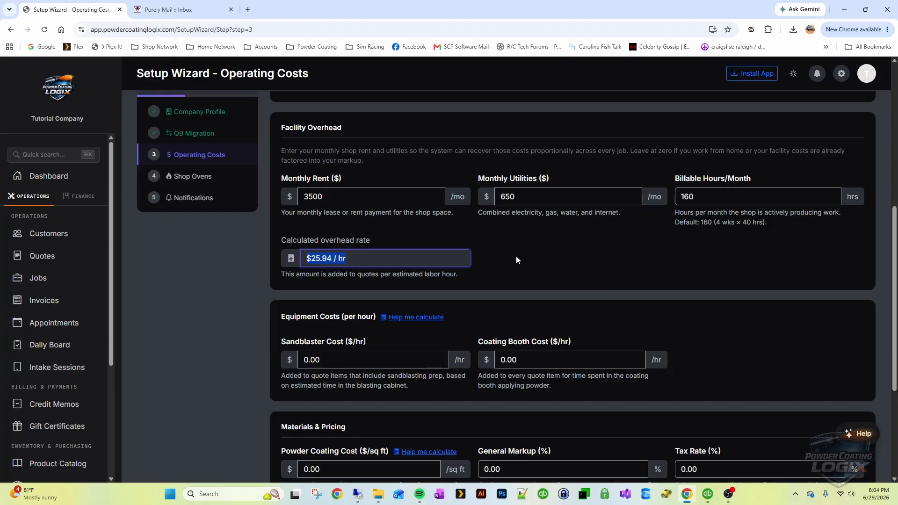
left_click(531, 256)
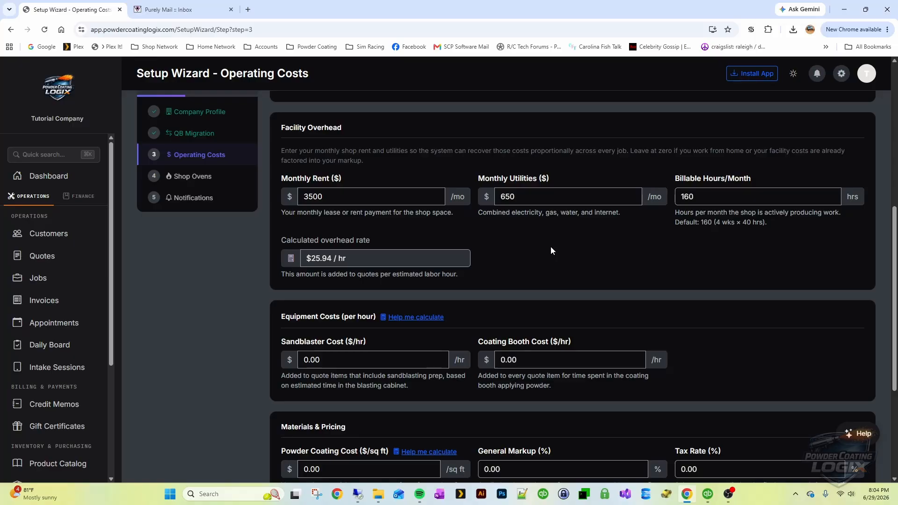
scroll(578, 226, "down", 4)
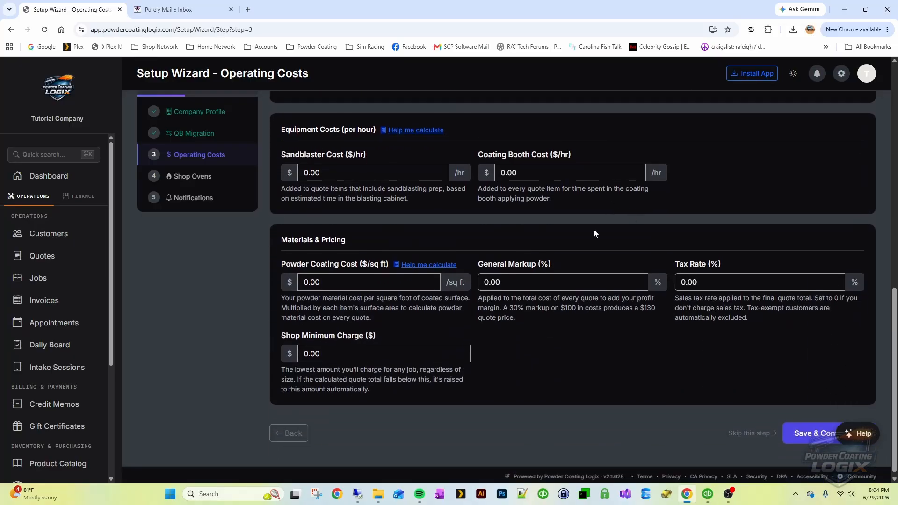
Enter a $650 monthly electric bill in the equipment calculator, yielding $1.91/hr sandblasting and $0.61/hr booth
scroll(446, 212, "up", 1)
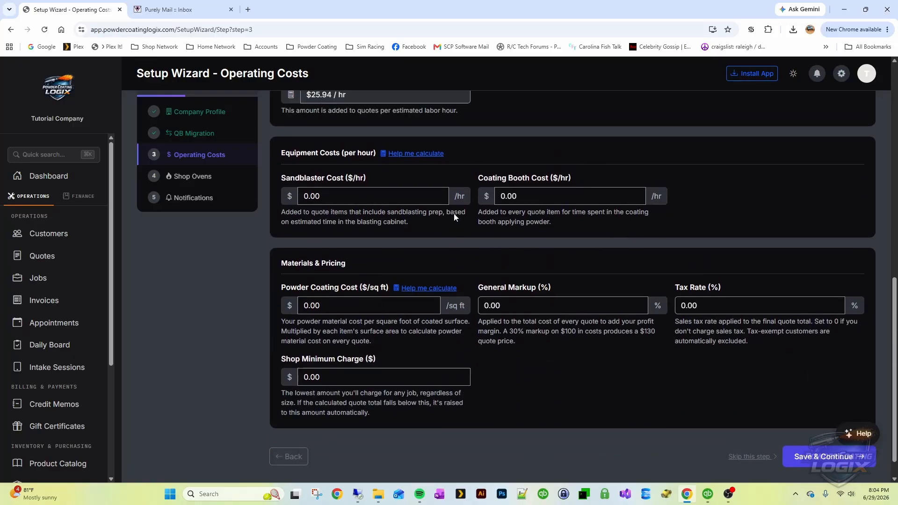
left_click(425, 177)
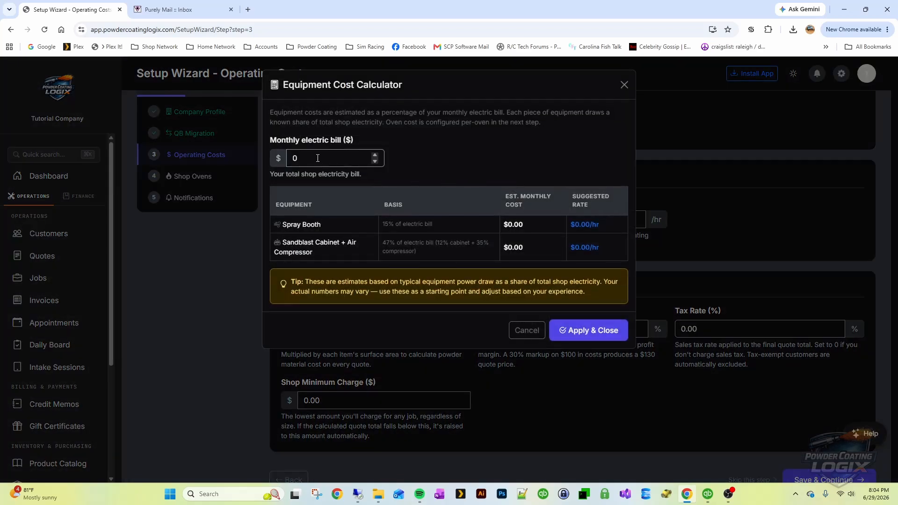
left_click_drag(316, 158, 269, 155)
type("650")
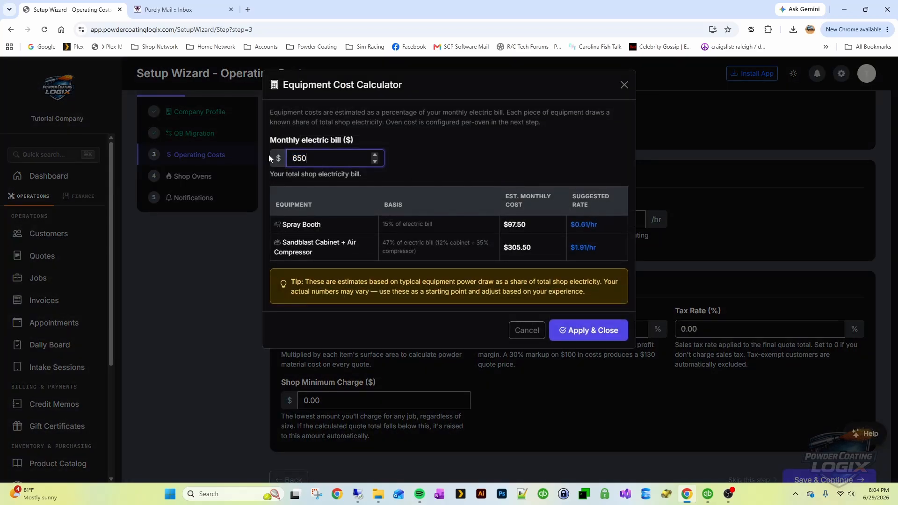
left_click(399, 225)
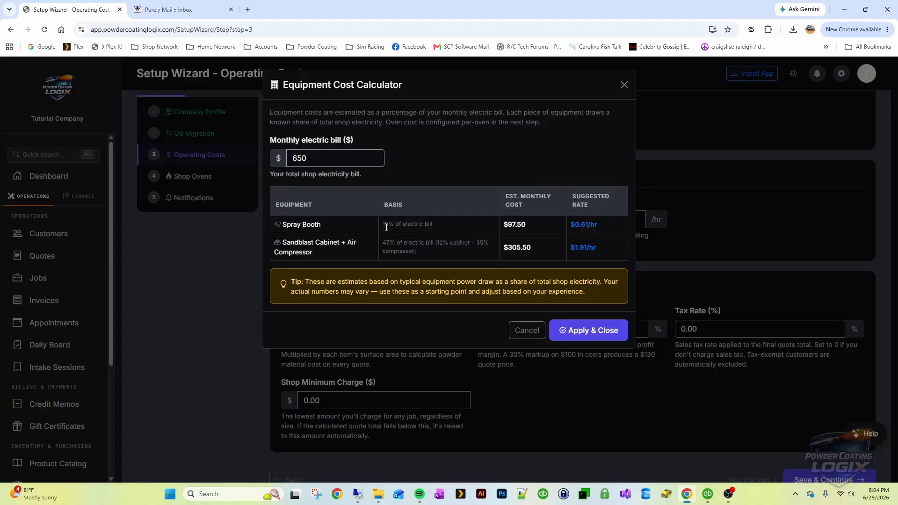
left_click_drag(446, 250, 369, 244)
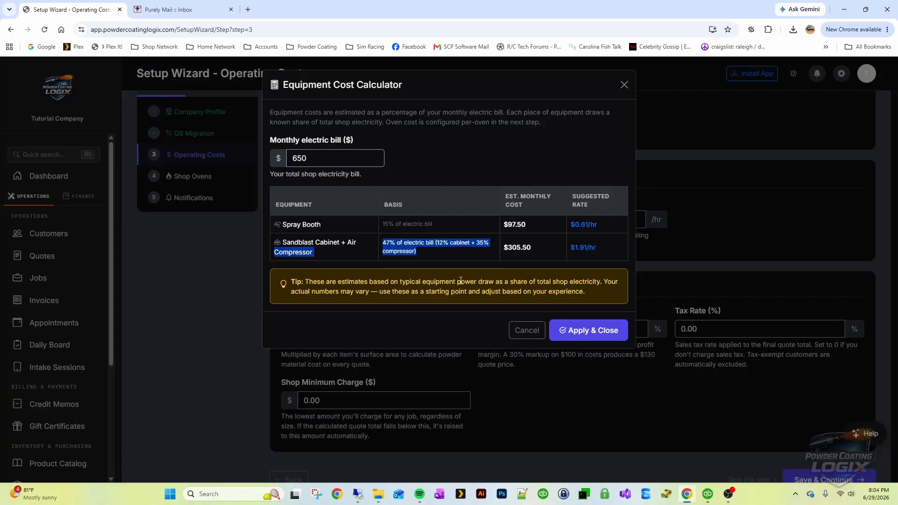
left_click(437, 263)
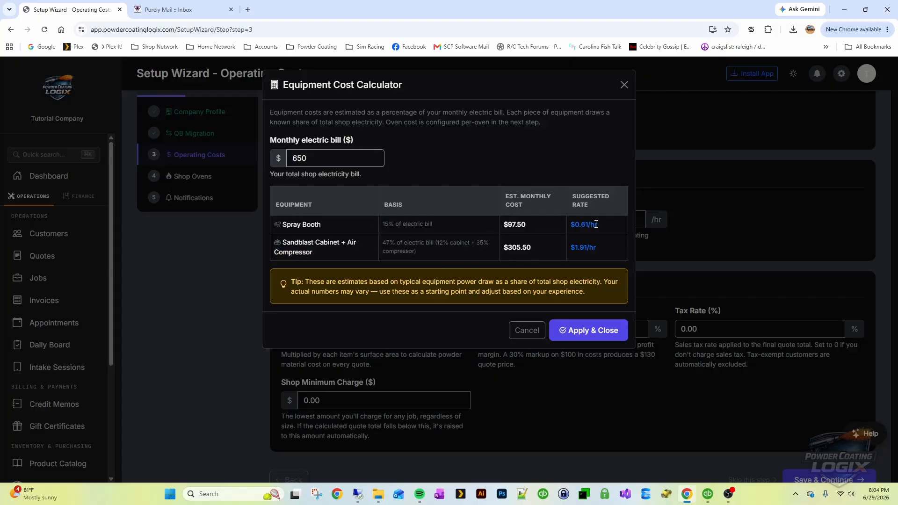
left_click_drag(607, 226, 577, 249)
Apply the calculator rates, then override them with coating booth $1/hr and sandblaster $2.50/hr
left_click(588, 331)
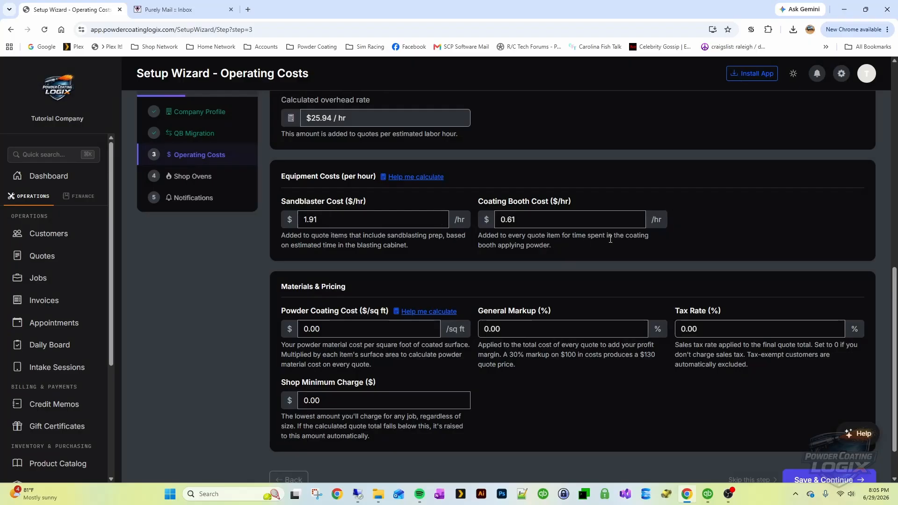
double_click(526, 219)
type("1")
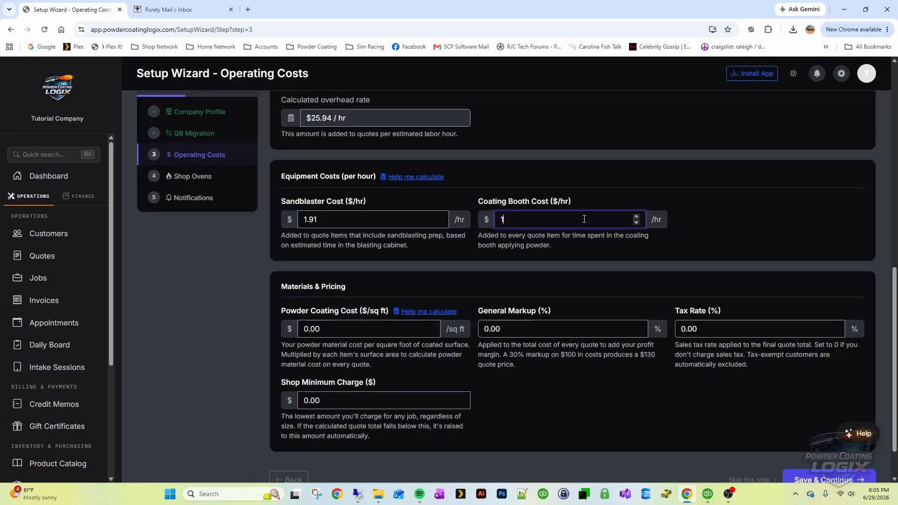
left_click_drag(336, 219, 275, 217)
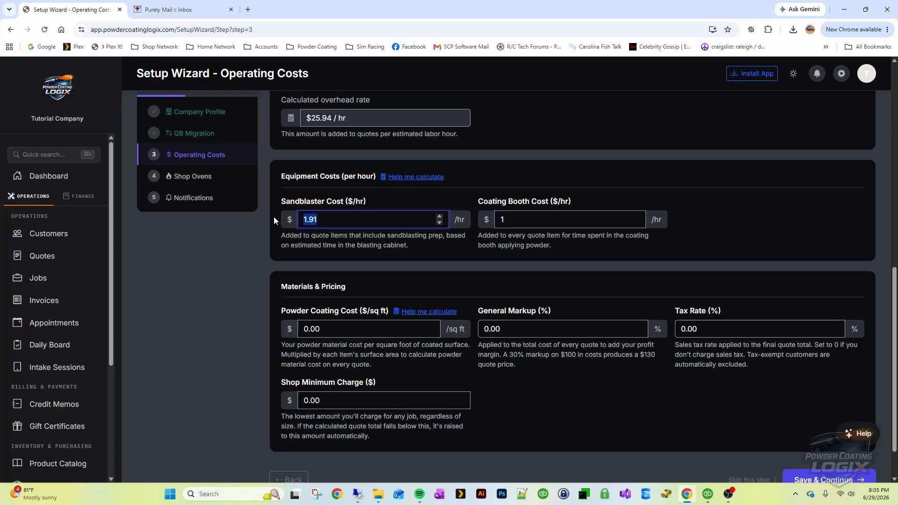
type("2.50")
left_click(684, 258)
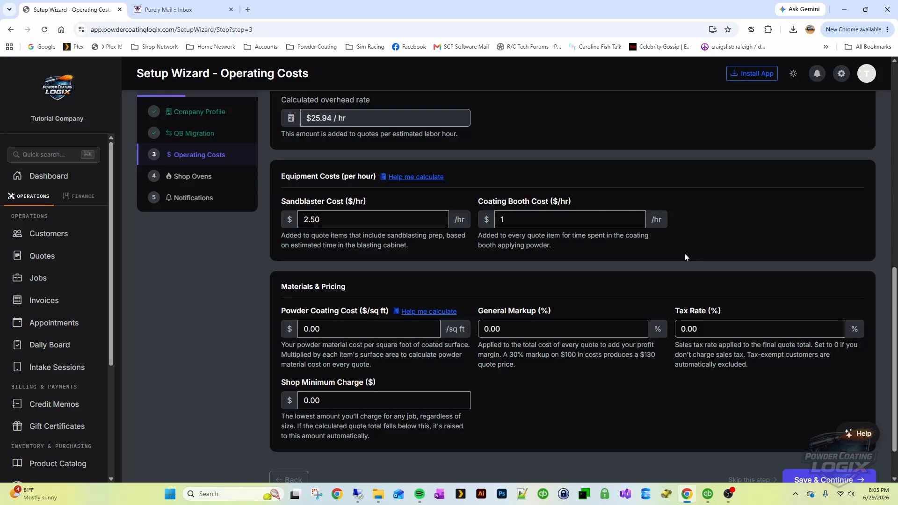
scroll(554, 262, "down", 2)
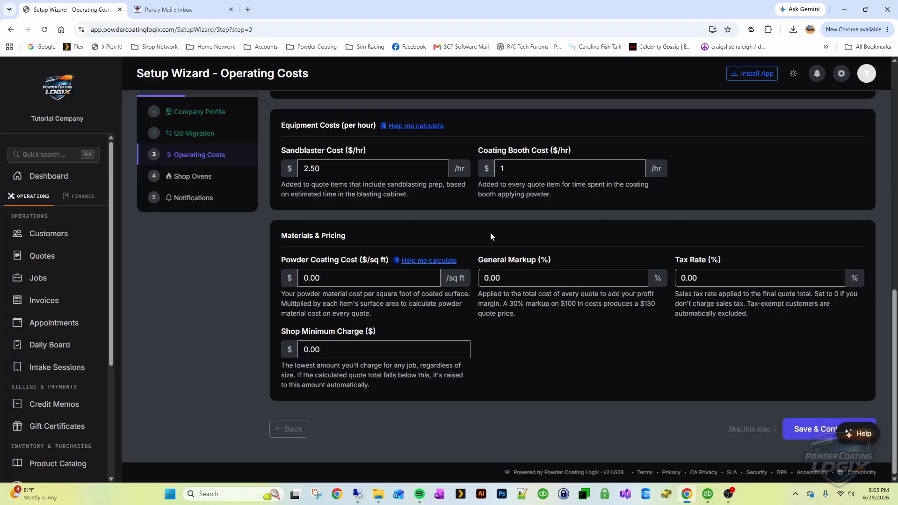
Use the powder cost calculator with $12/lb and Average shop mix to apply 0.150 $/sq ft
left_click(421, 260)
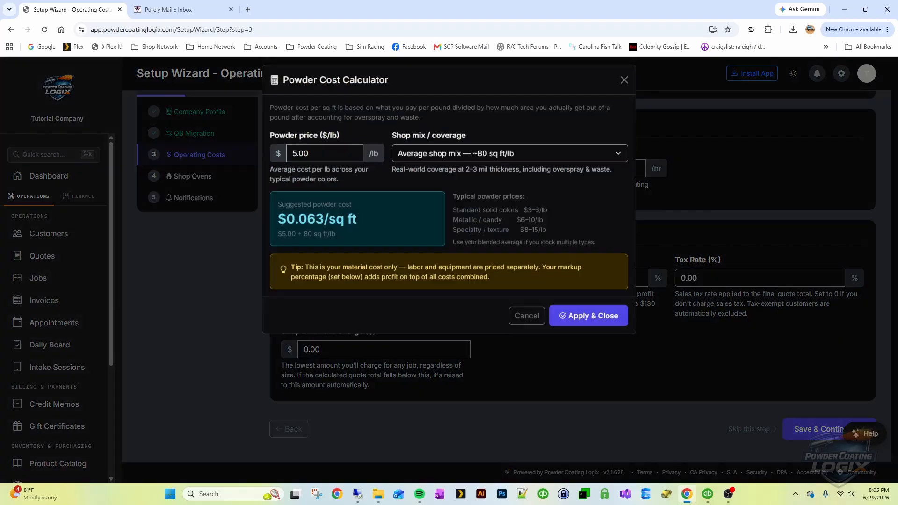
left_click(307, 158)
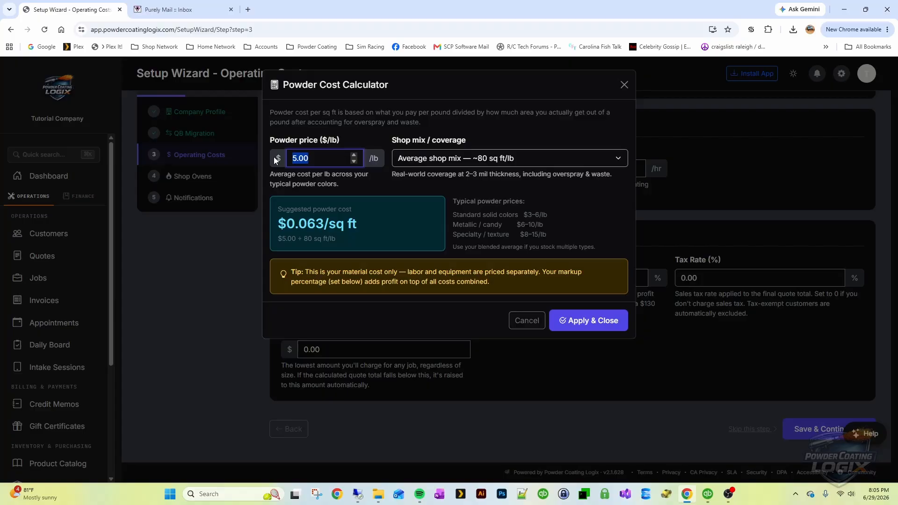
type("12")
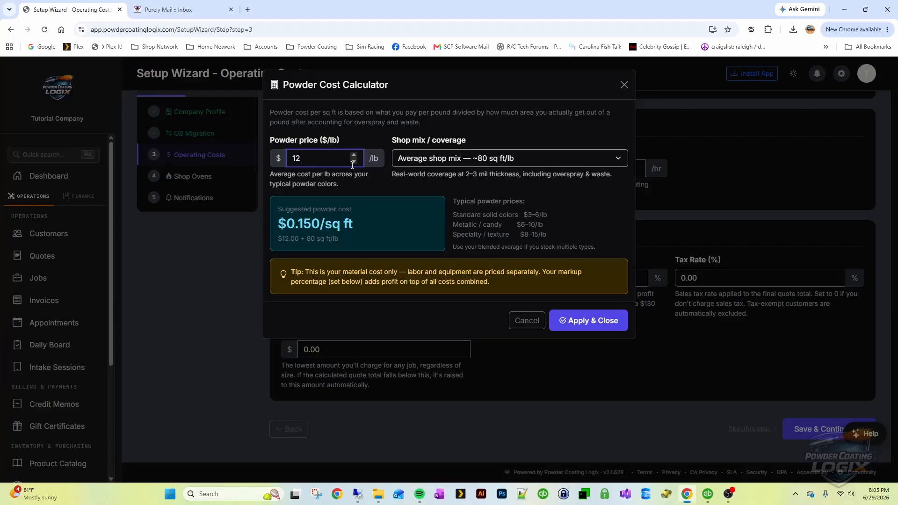
left_click(474, 159)
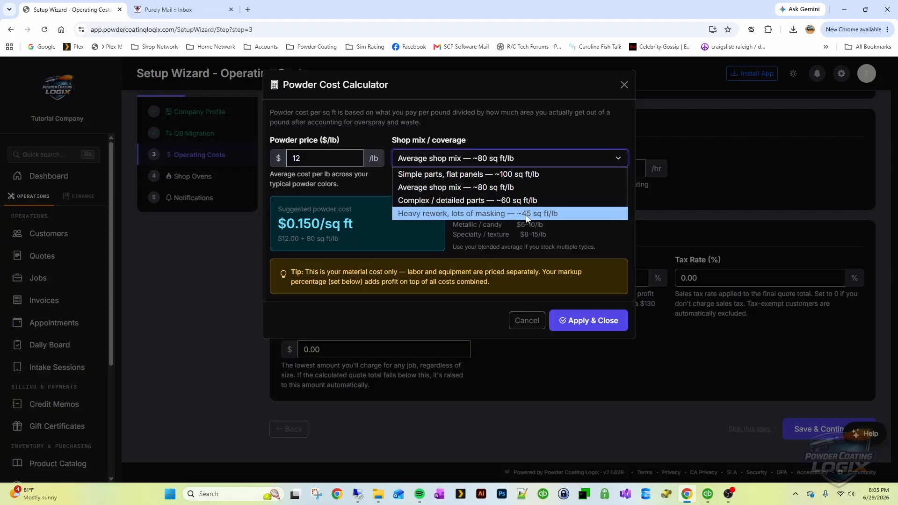
left_click(452, 189)
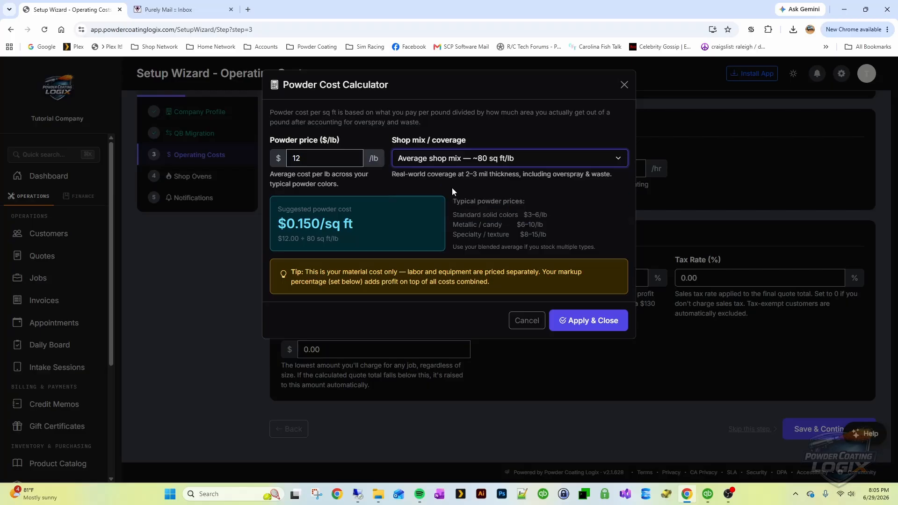
left_click_drag(370, 232, 265, 225)
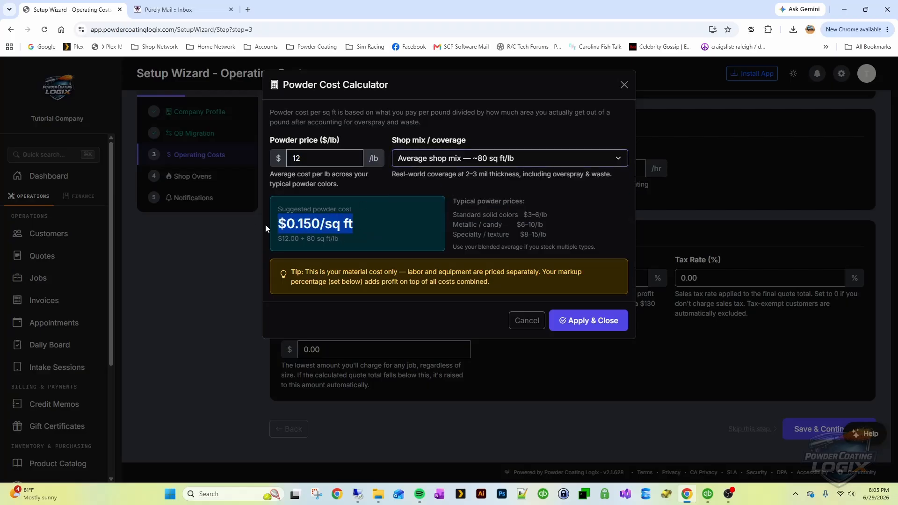
left_click(599, 322)
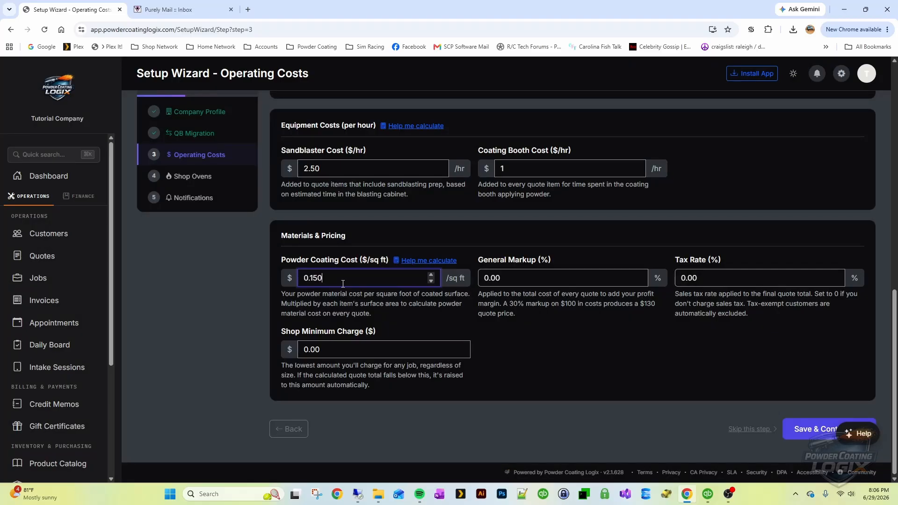
Set the general markup to 25% and the tax rate to 6.75%
left_click(529, 276)
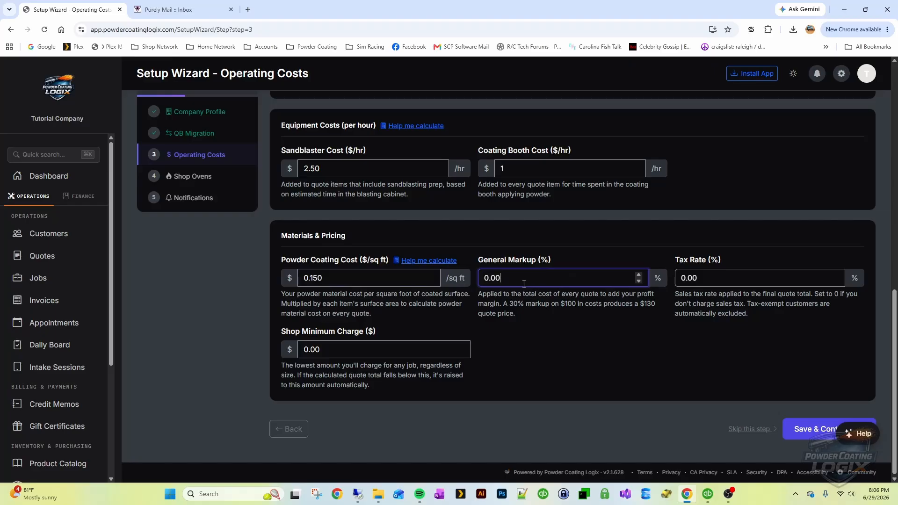
double_click(505, 281)
type("25")
left_click(626, 344)
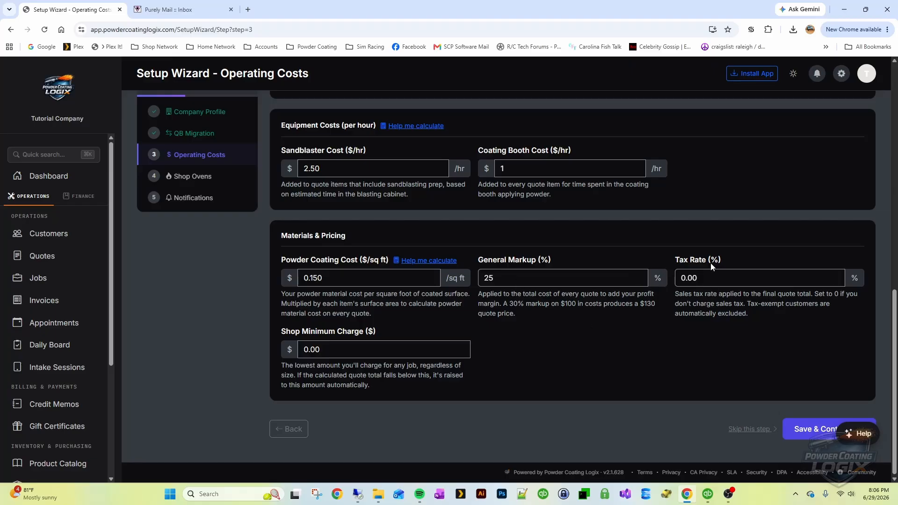
left_click_drag(702, 278, 666, 277)
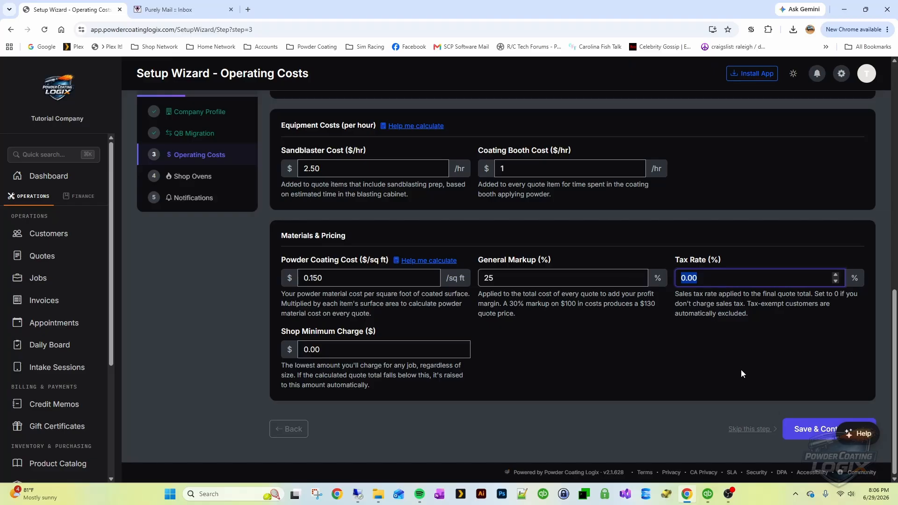
type("6.75")
left_click(723, 360)
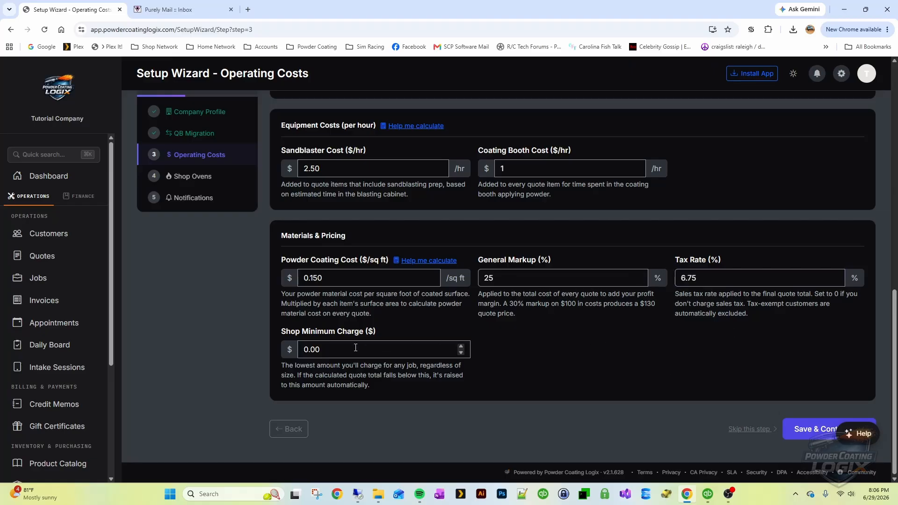
Change the shop minimum charge from $0.00 to $100
left_click(310, 349)
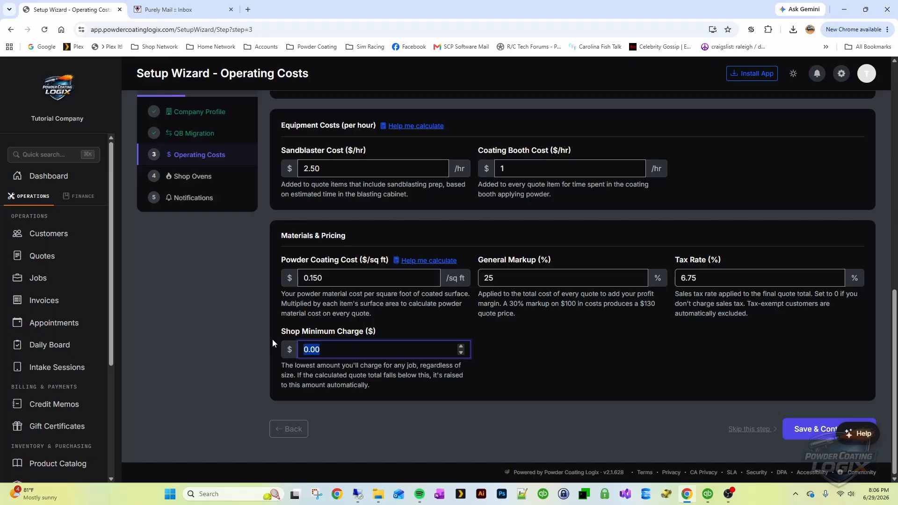
type("100")
left_click(504, 360)
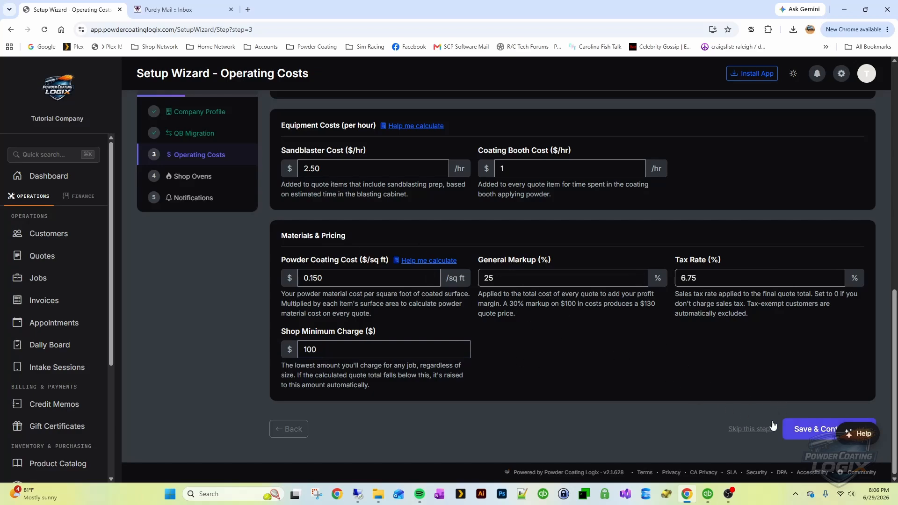
Save the operating costs and move on to step 4, Shop Equipment
left_click(807, 433)
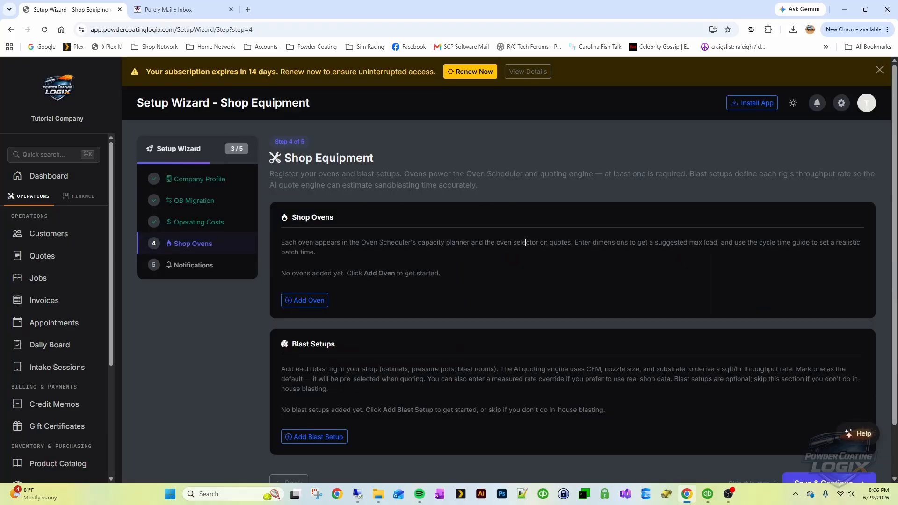
scroll(525, 242, "down", 2)
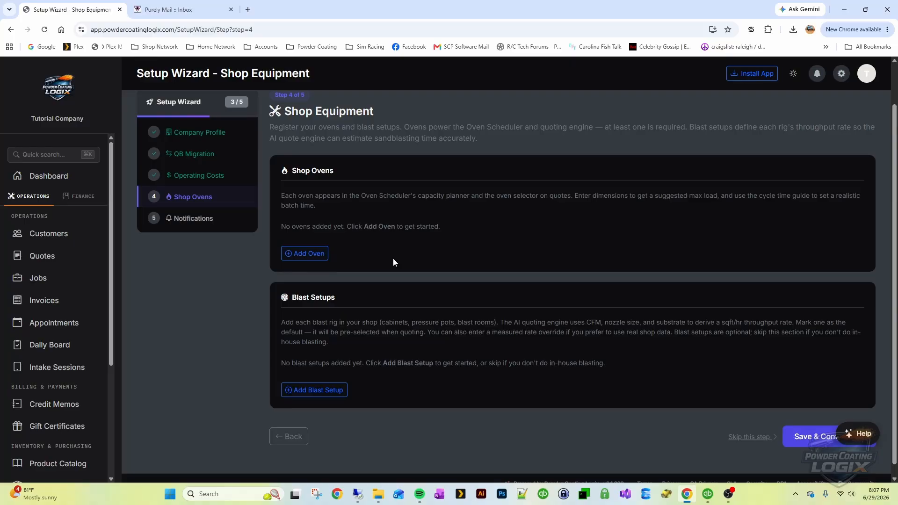
Add an oven named Main Oven with an hourly cost of $6
left_click(306, 254)
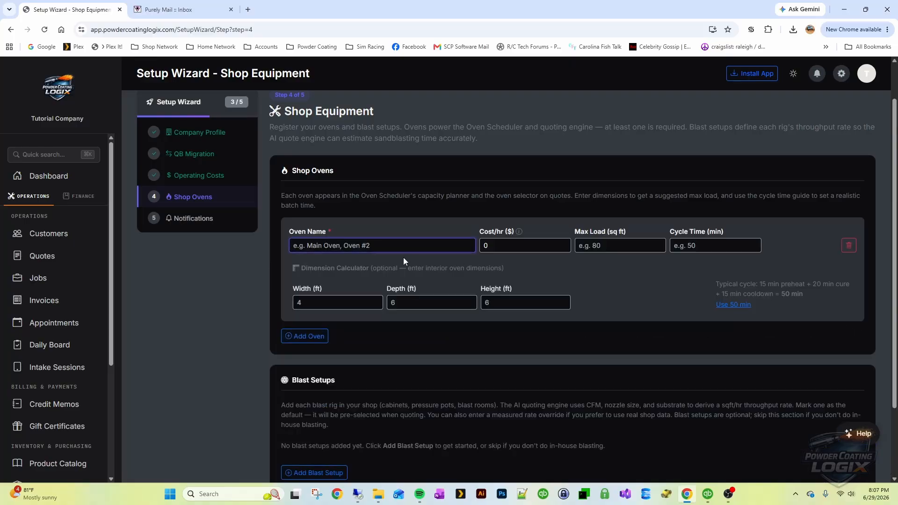
type("Main Over")
key("Tab")
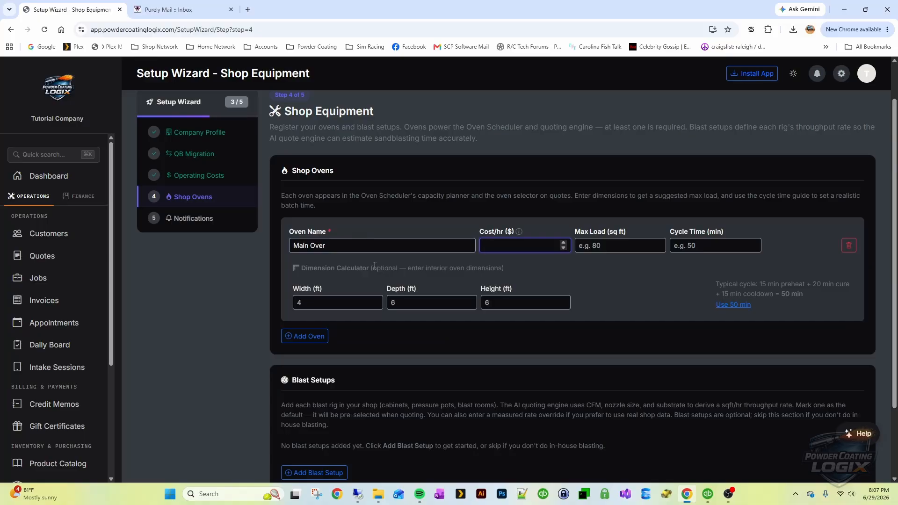
left_click(353, 246)
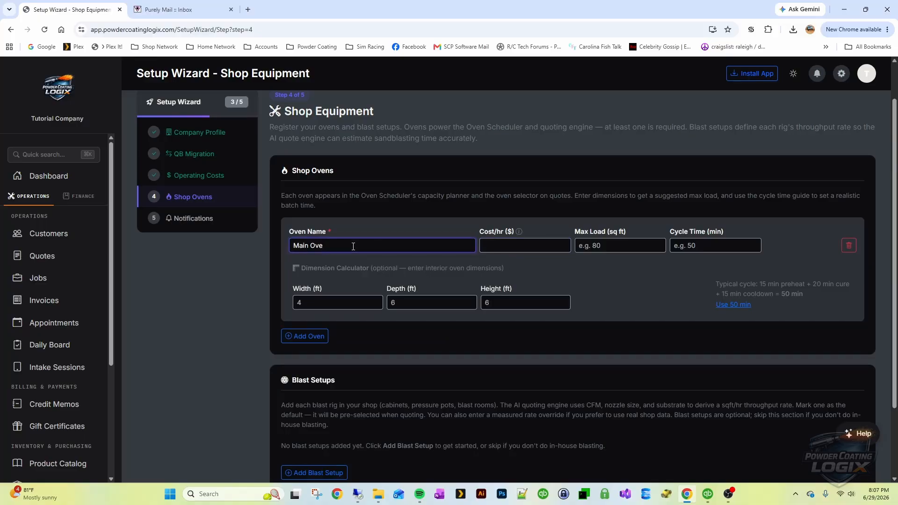
left_click(496, 245)
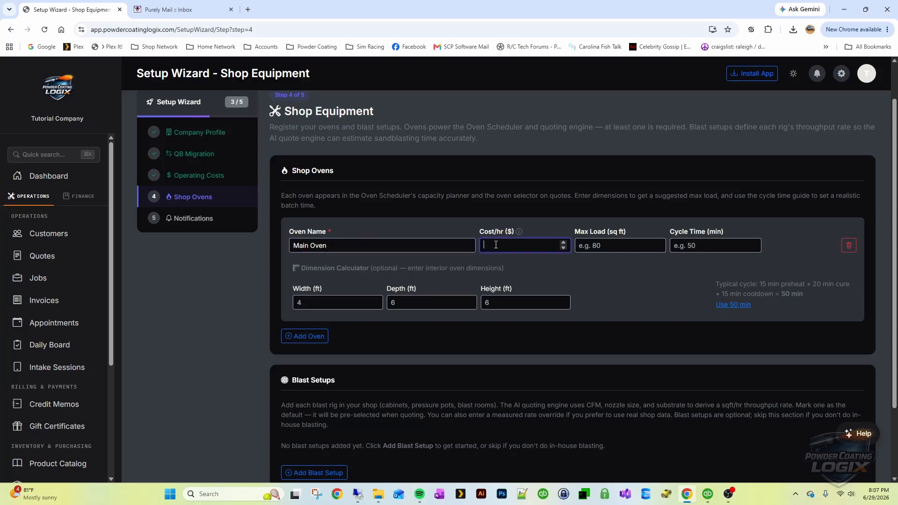
type("6")
left_click(540, 272)
Size Main Oven 4×8×6 ft with the suggested 16.8 sq ft max load and 50-minute cycle
left_click(601, 244)
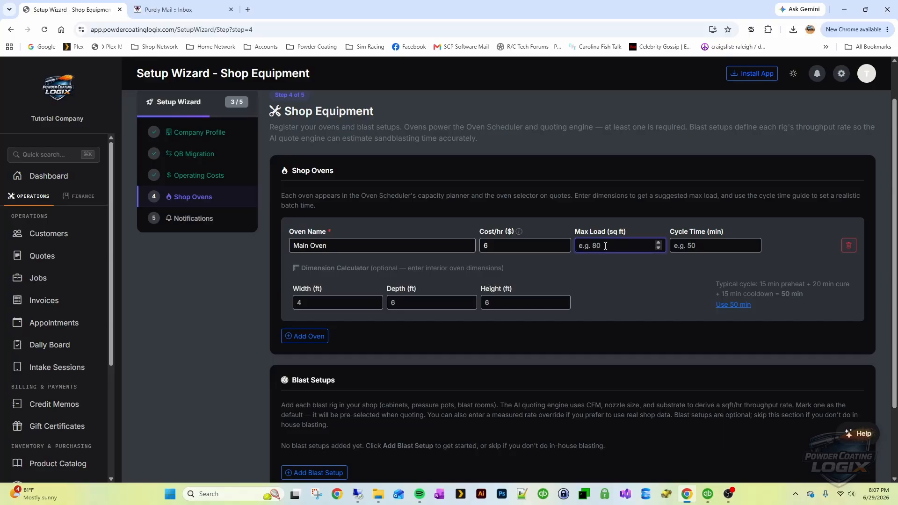
left_click(320, 299)
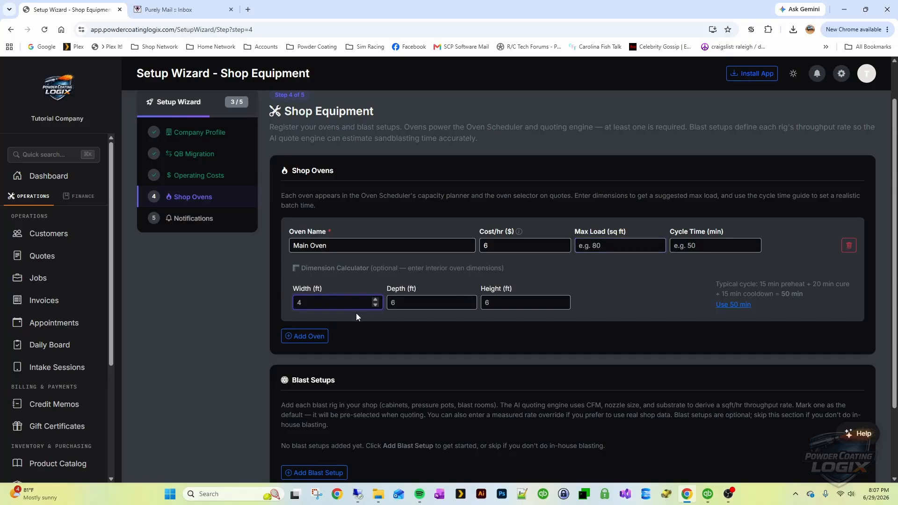
key("Tab")
type("8")
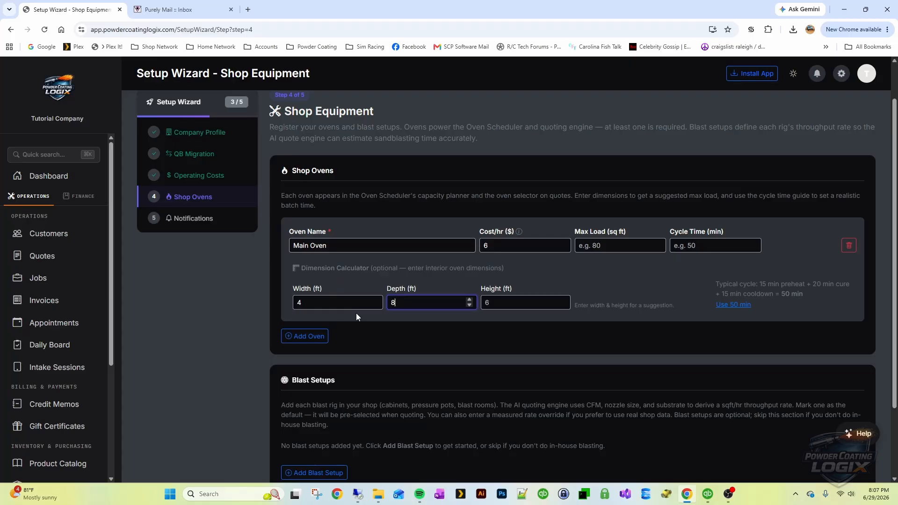
key("Tab")
type("6")
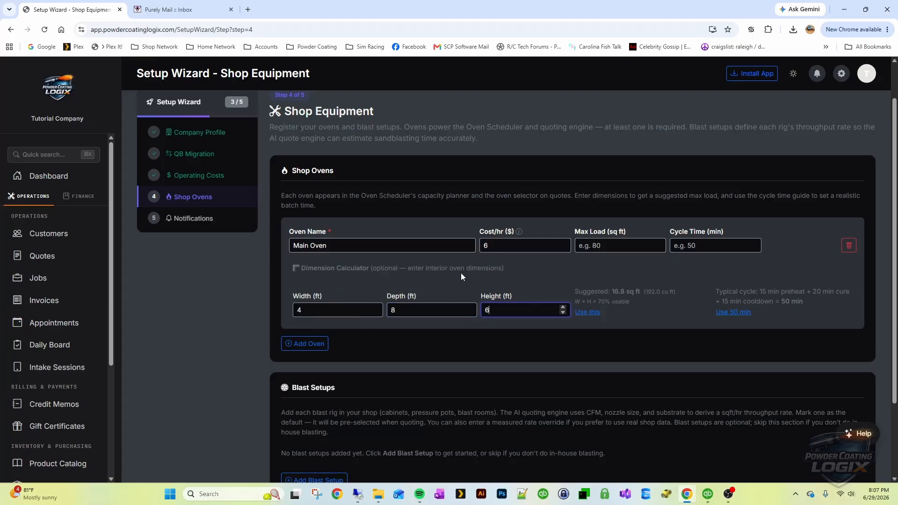
left_click_drag(630, 303, 568, 285)
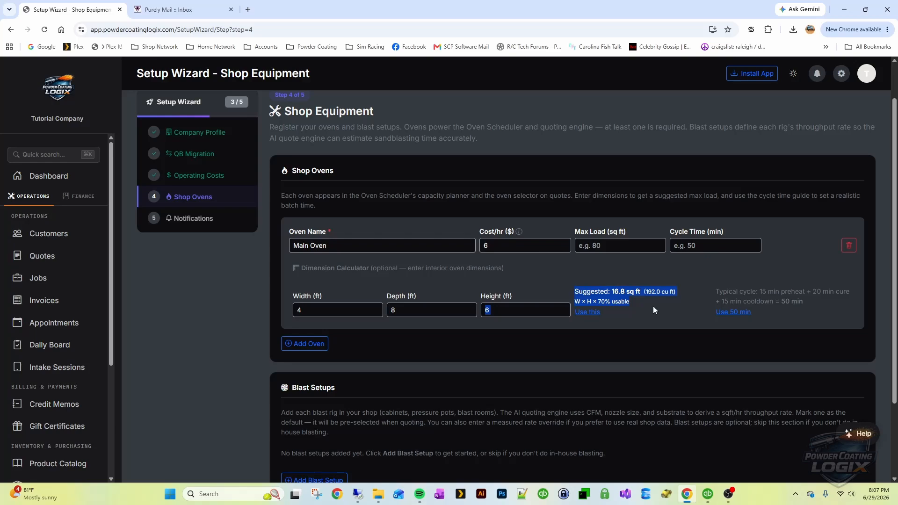
left_click(590, 313)
left_click(720, 246)
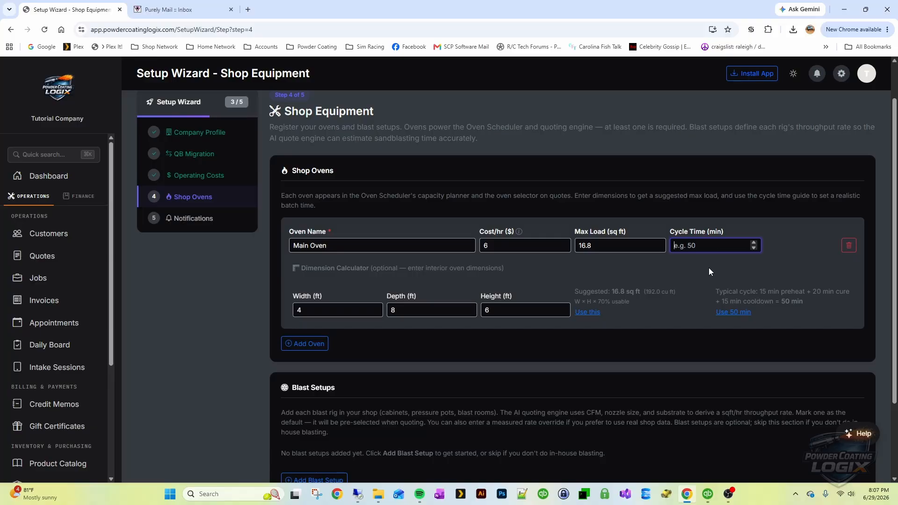
left_click(738, 318)
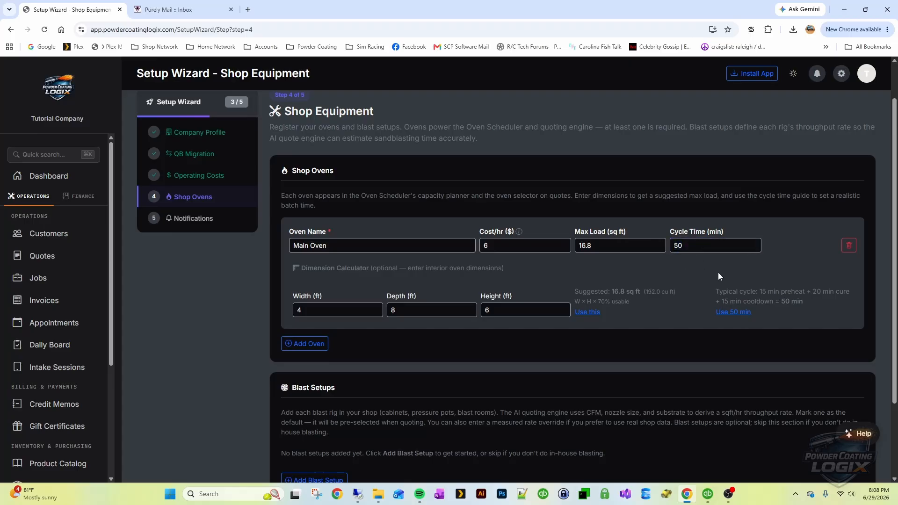
scroll(683, 261, "down", 2)
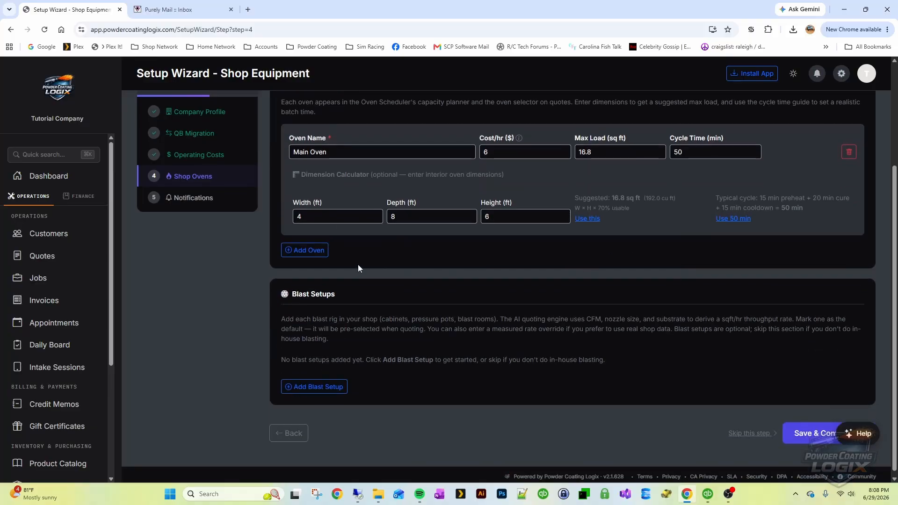
Add a second oven named Benchtop Oven costing $2 per hour
left_click(302, 250)
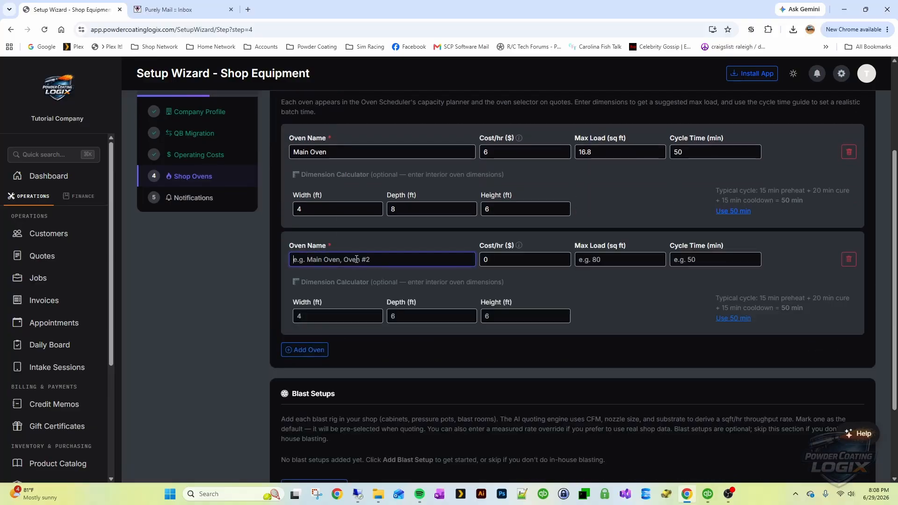
type("Benhc O")
key("BackSpace")
key("BackSpace")
key("BackSpace")
type("chto")
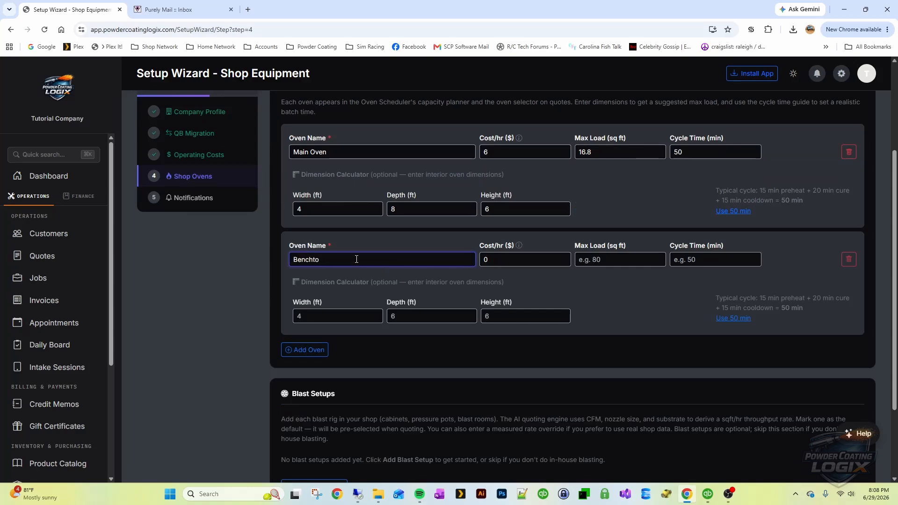
type("p Oven")
key("Tab")
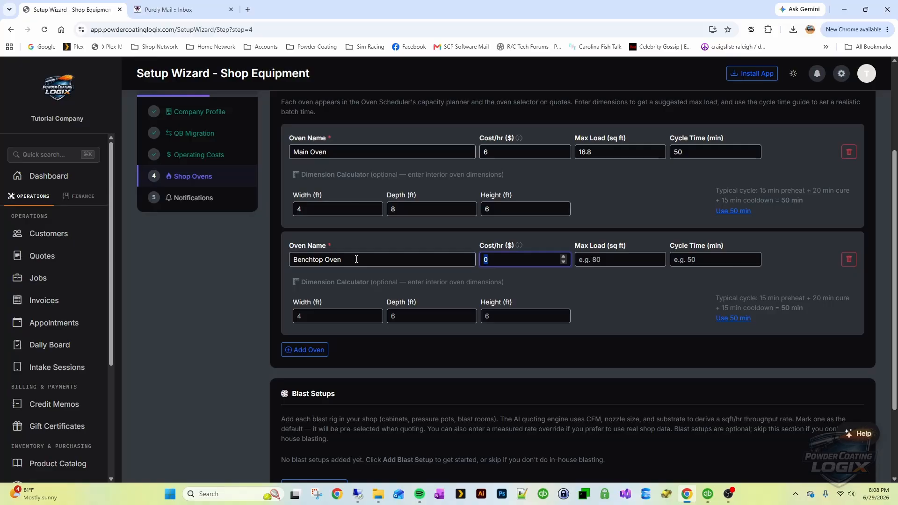
type("2")
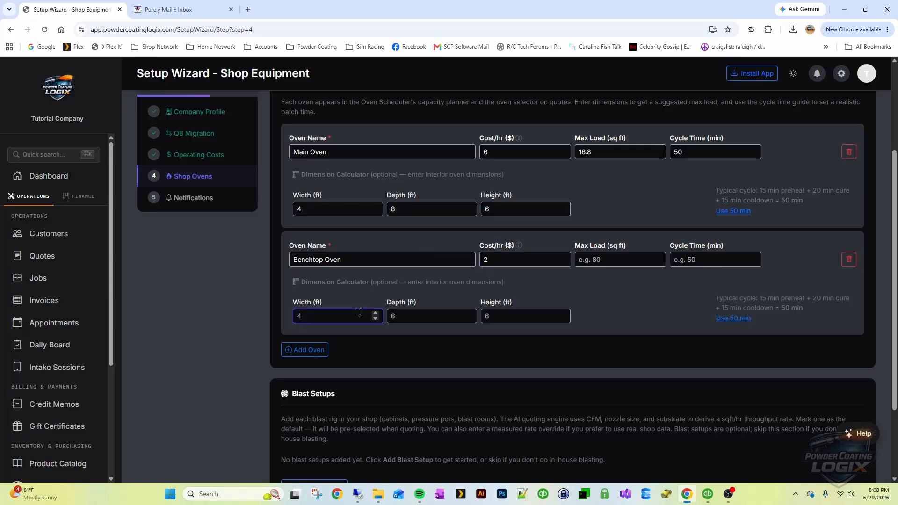
Give the Benchtop Oven a 3 sq ft max load and a 30-minute cycle time
left_click(600, 260)
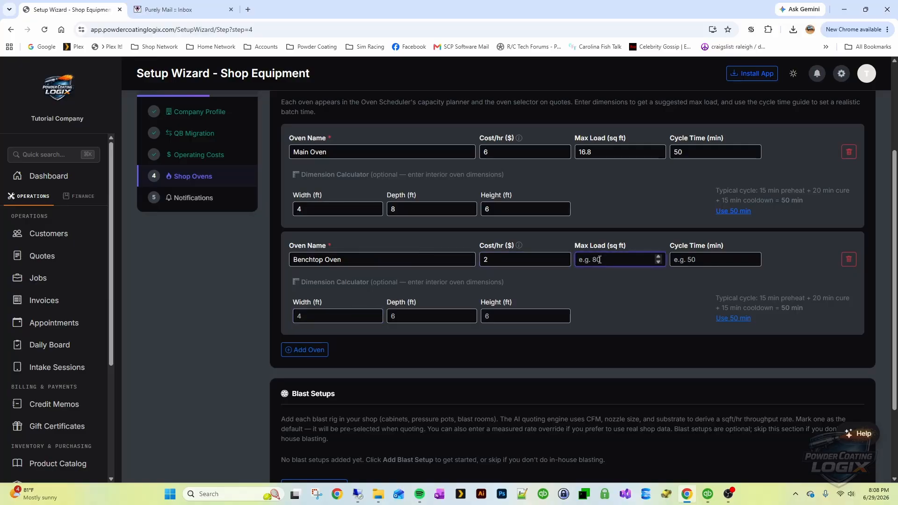
type("3")
left_click(695, 264)
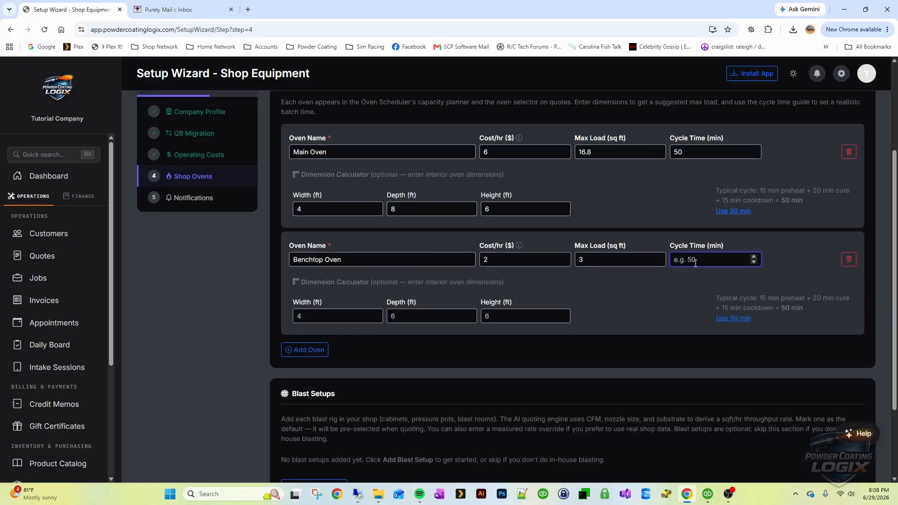
type("30")
left_click(661, 286)
scroll(603, 257, "down", 1)
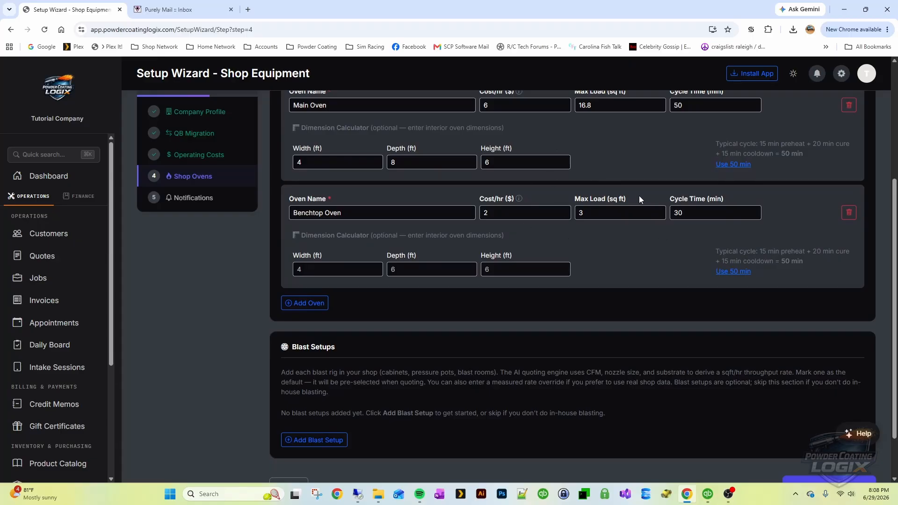
scroll(647, 213, "up", 2)
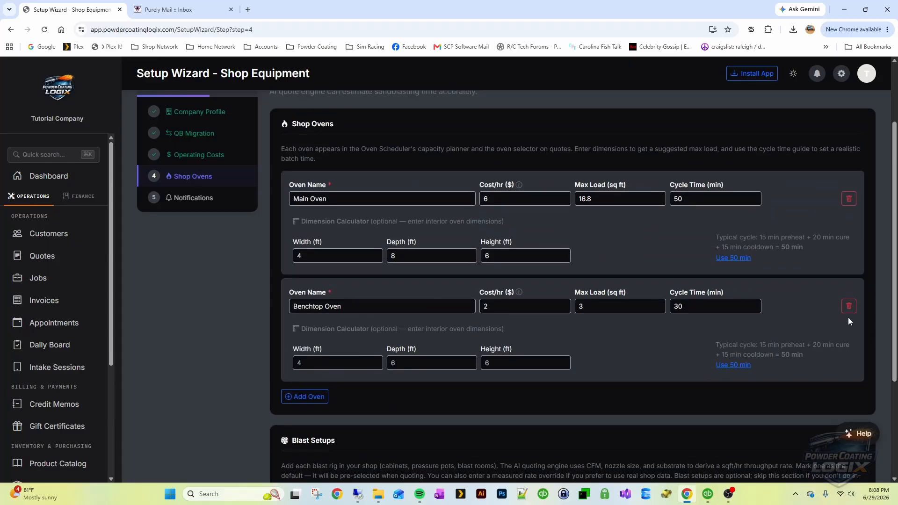
scroll(641, 310, "down", 3)
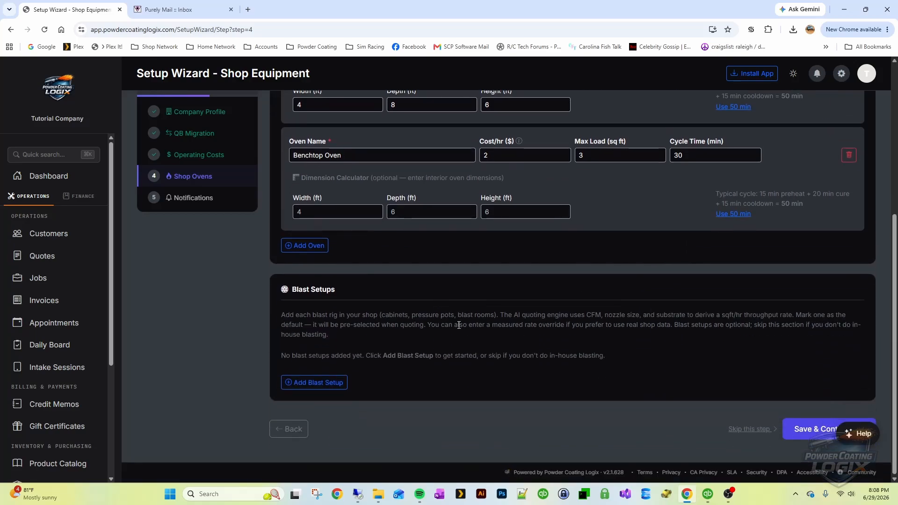
Add a blast setup named Blast It All Cabinet as a Siphon Cabinet at 42 CFM
left_click(321, 383)
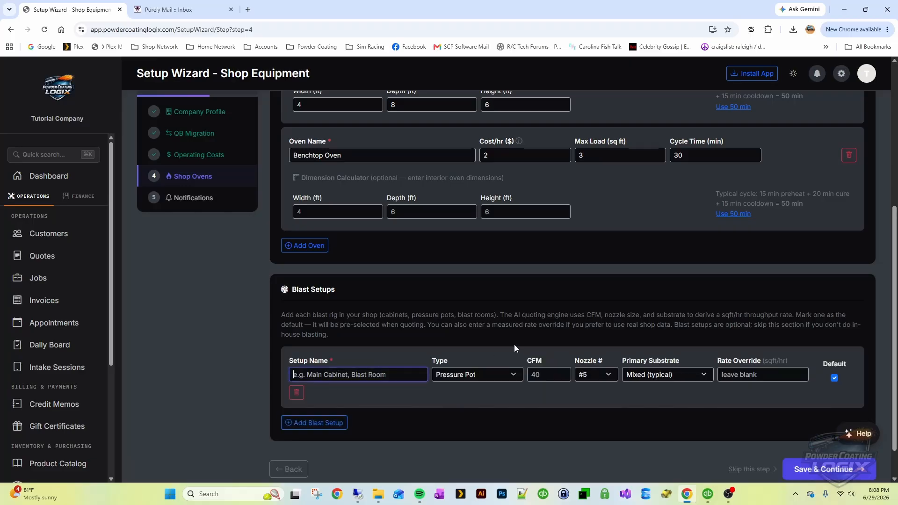
scroll(481, 304, "down", 1)
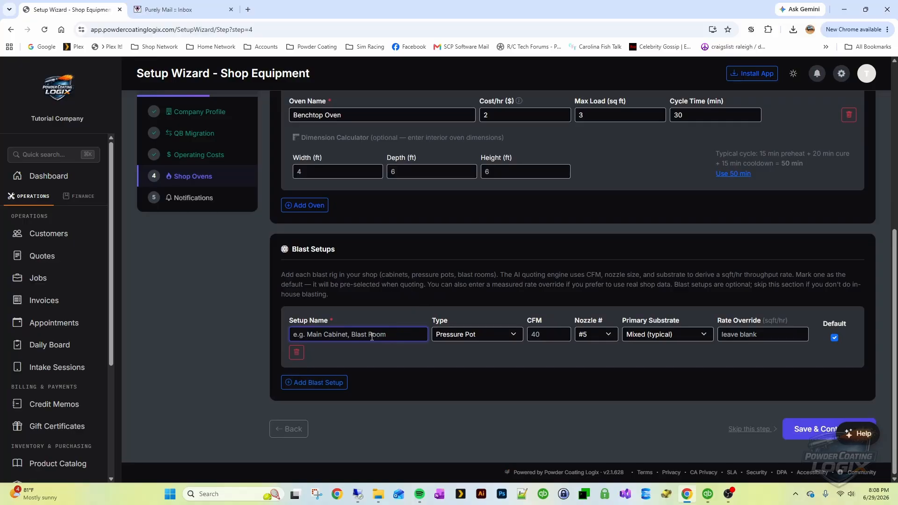
type("Blast It All Cabinet")
left_click(475, 335)
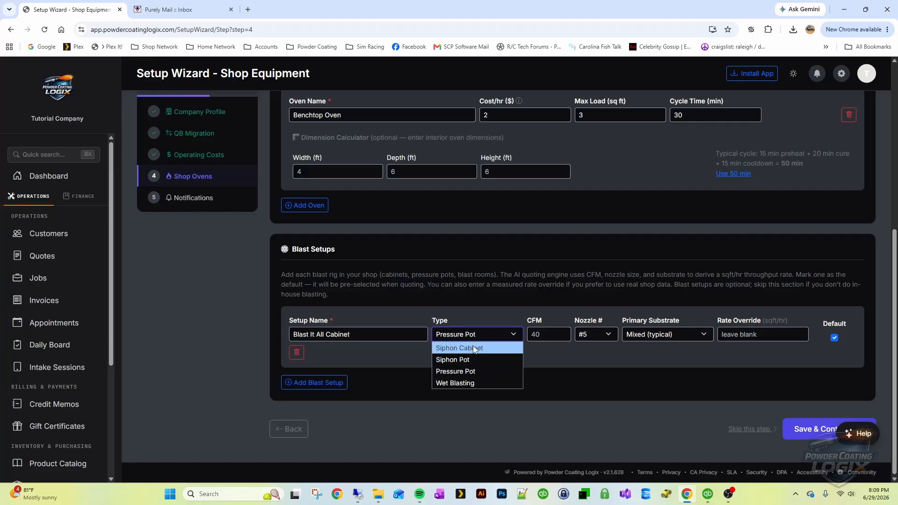
left_click(474, 349)
left_click(548, 333)
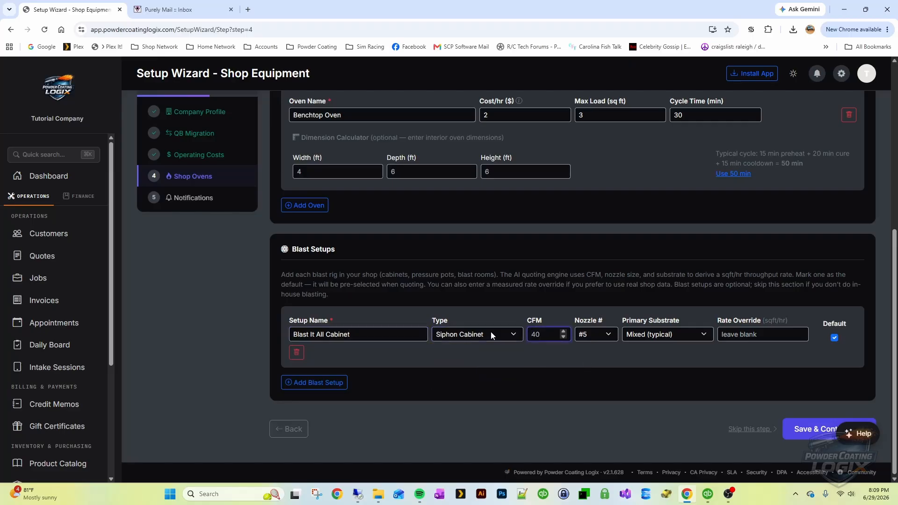
type("42")
Give the cabinet nozzle #4 and keep Mixed (typical) as its substrate
left_click(609, 335)
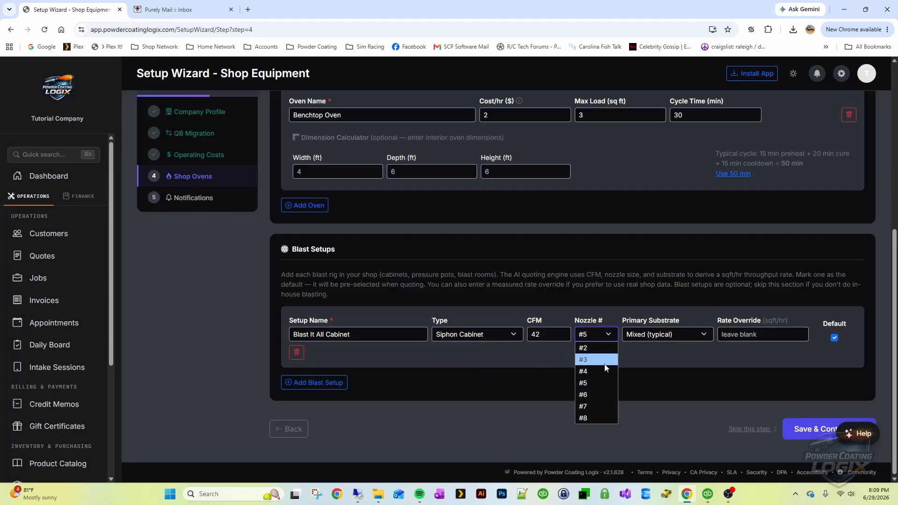
left_click(599, 372)
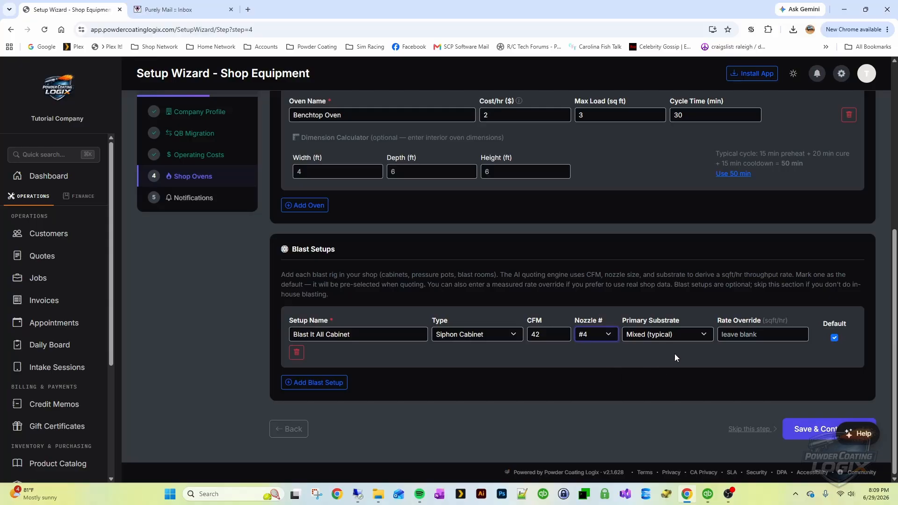
left_click(665, 334)
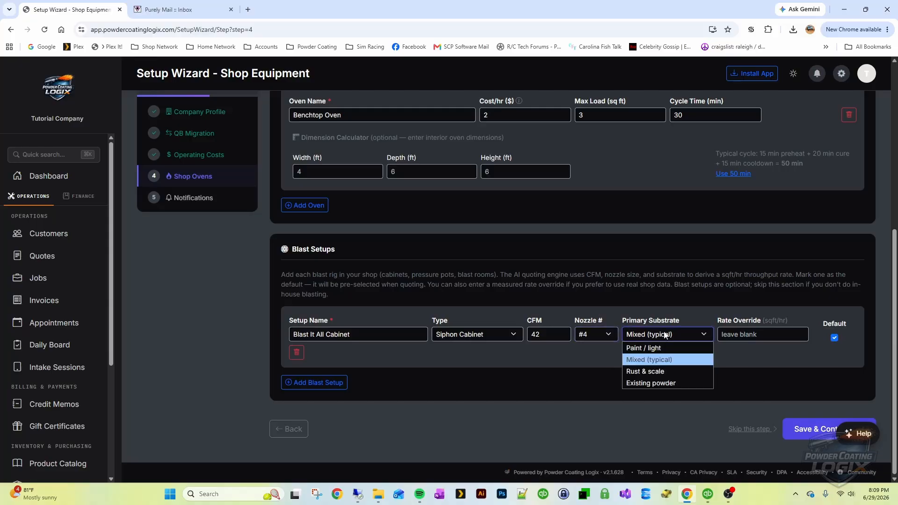
left_click(655, 360)
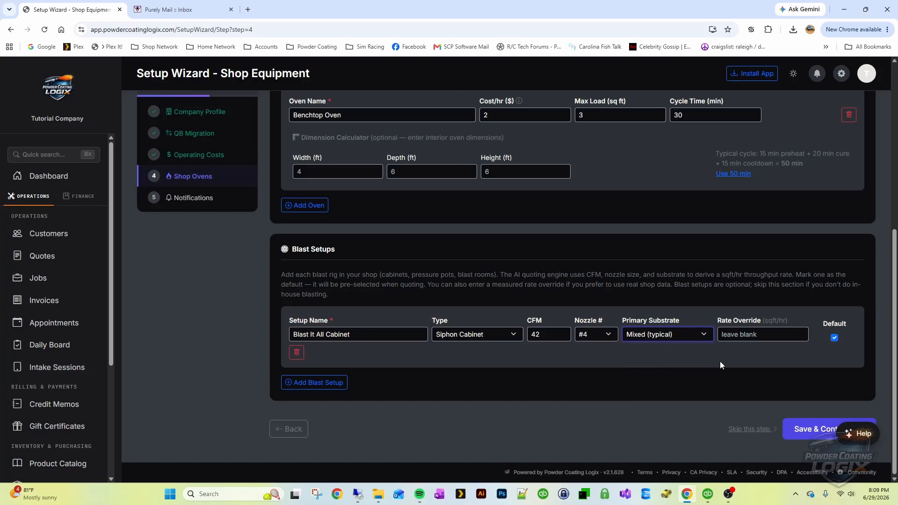
left_click(747, 334)
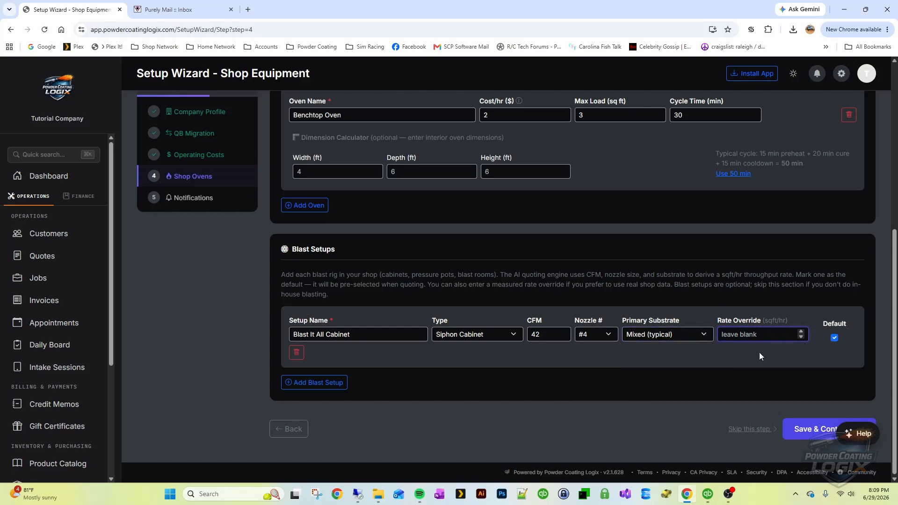
left_click_drag(766, 319, 711, 362)
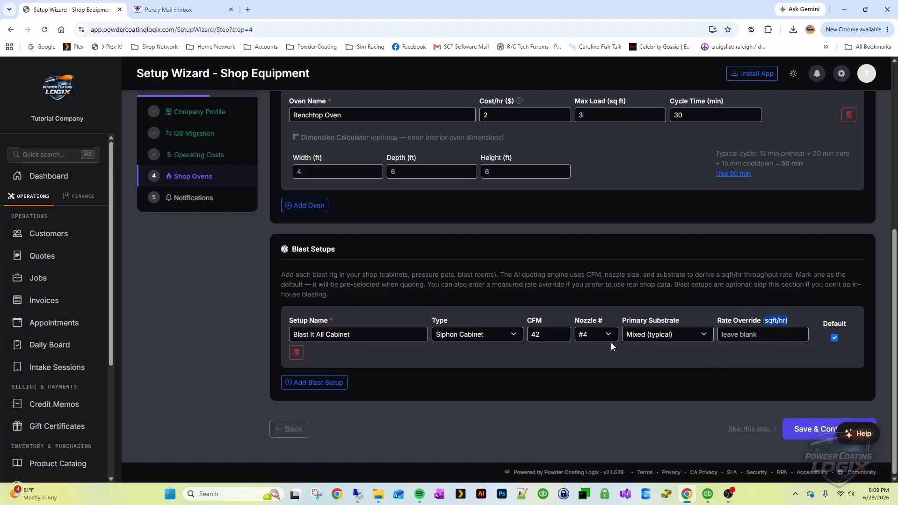
left_click(753, 334)
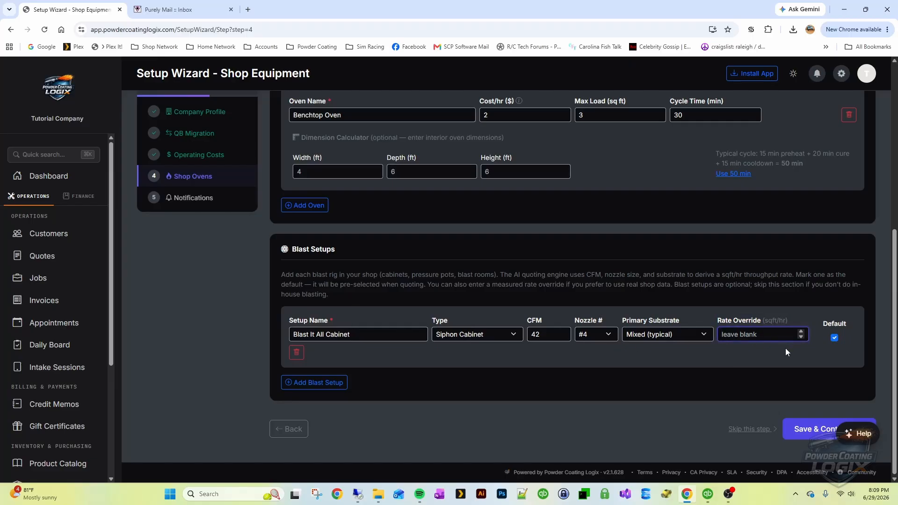
Add a second blast setup named Blast Room at 42 CFM
left_click(312, 382)
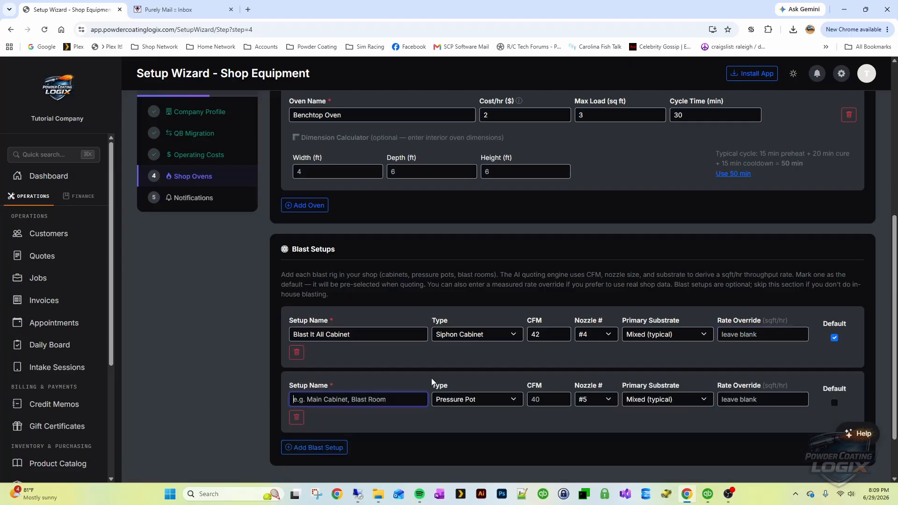
scroll(425, 372, "down", 2)
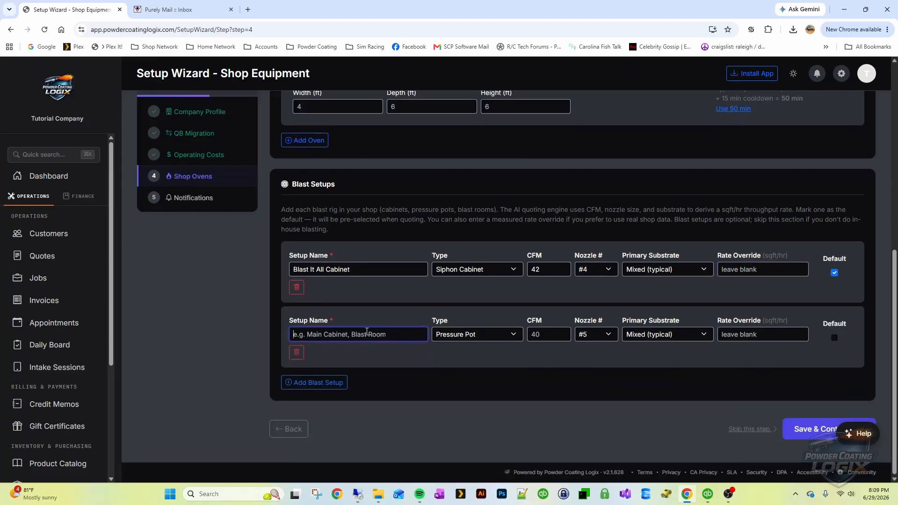
type("Blast Room")
key("Tab")
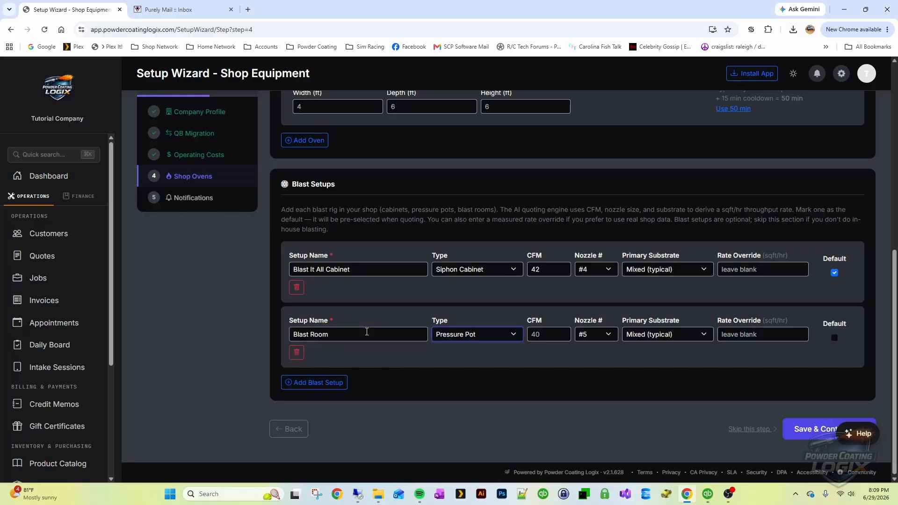
left_click(543, 335)
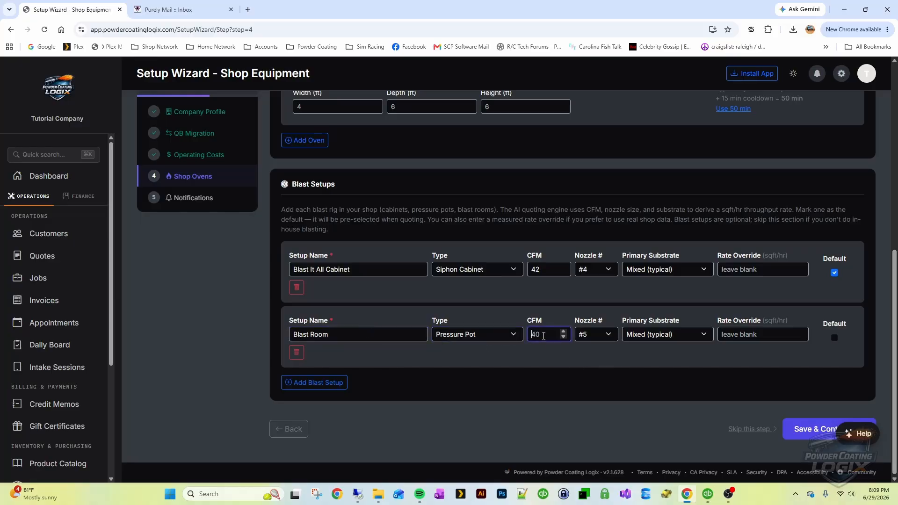
type("42")
Give Blast Room nozzle #2 with Mixed (typical) substrate and save the equipment step
left_click(591, 335)
left_click(590, 380)
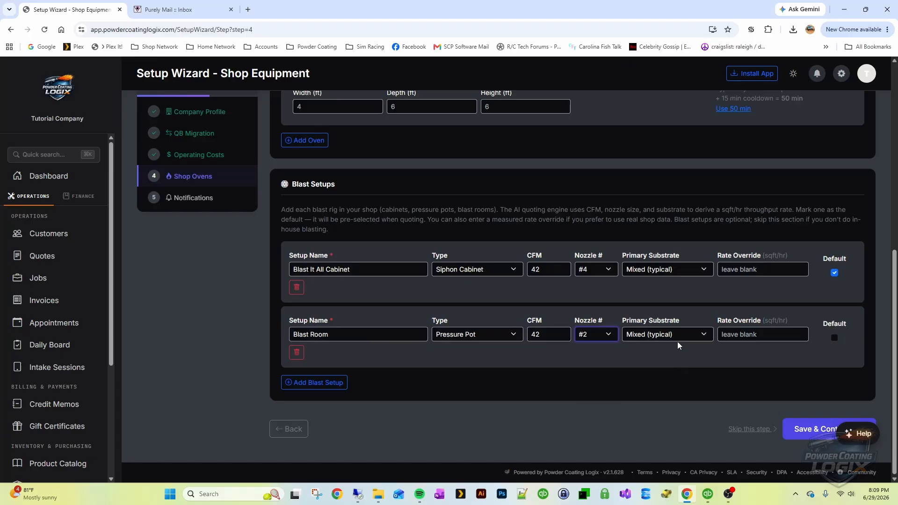
left_click(656, 338)
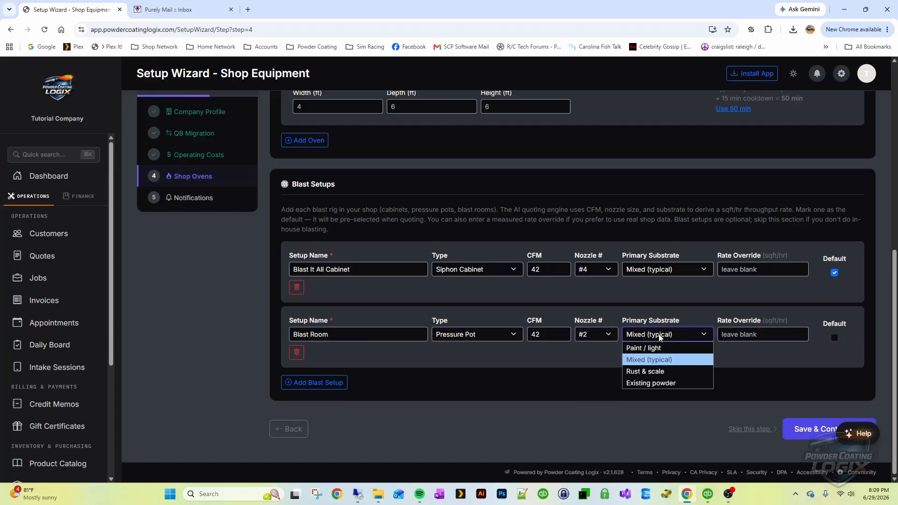
left_click(659, 336)
left_click(658, 336)
left_click(665, 362)
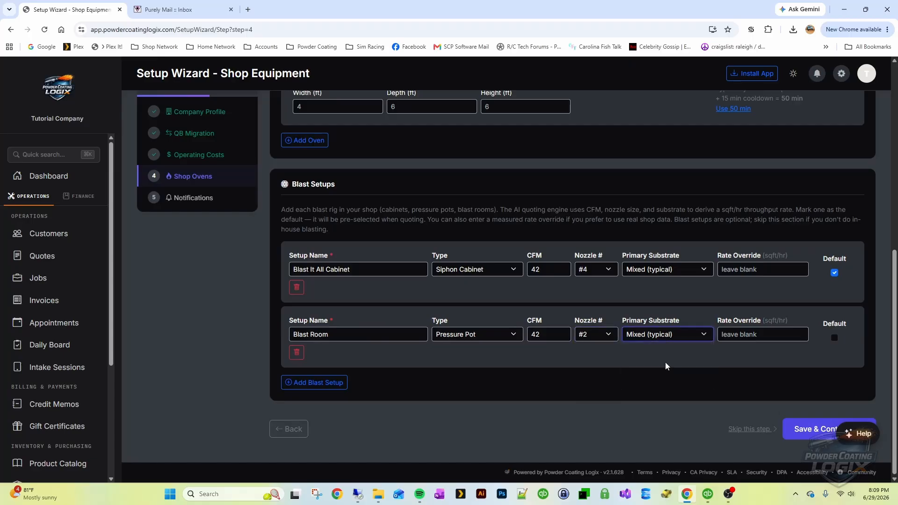
scroll(455, 250, "up", 4)
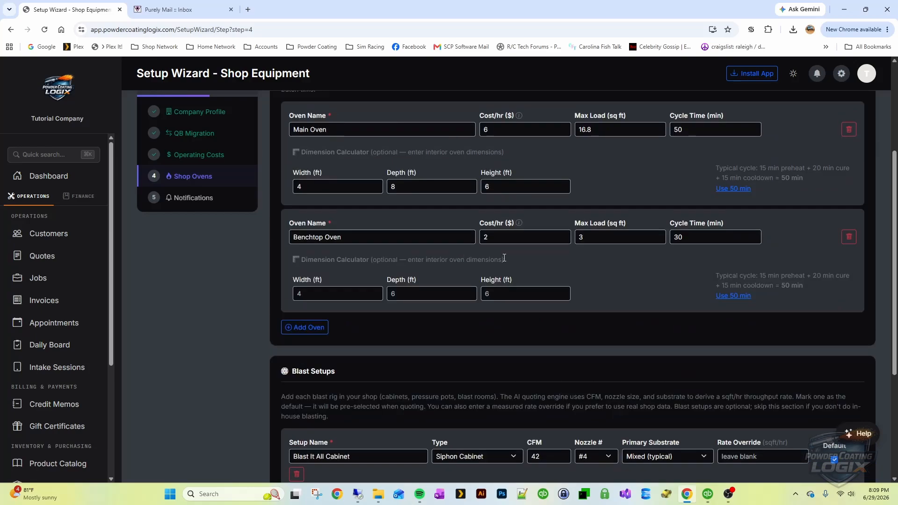
scroll(608, 327, "down", 4)
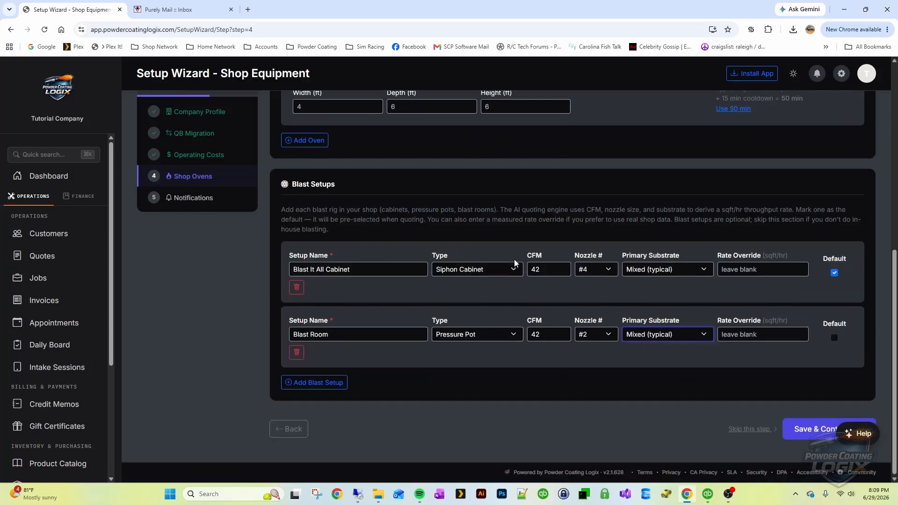
left_click(808, 429)
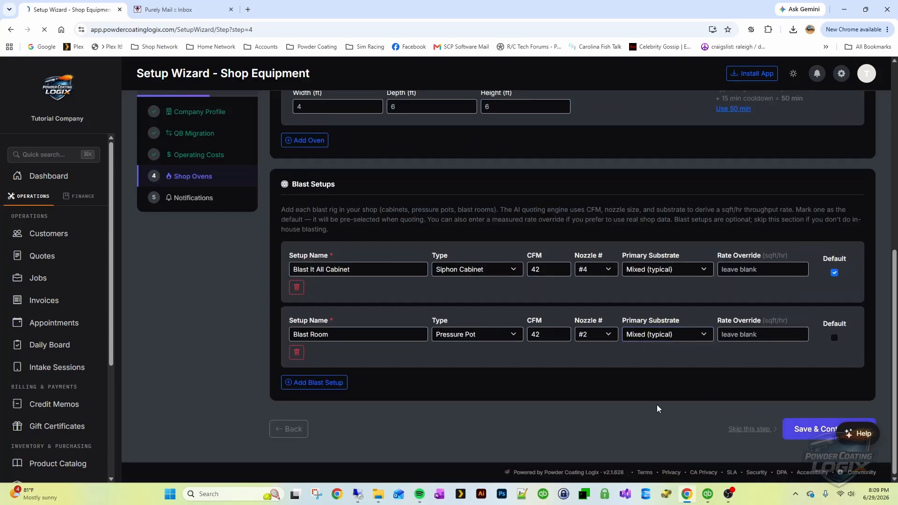
Enter the company sender e-mail address in Send Emails From Address
scroll(477, 240, "down", 2)
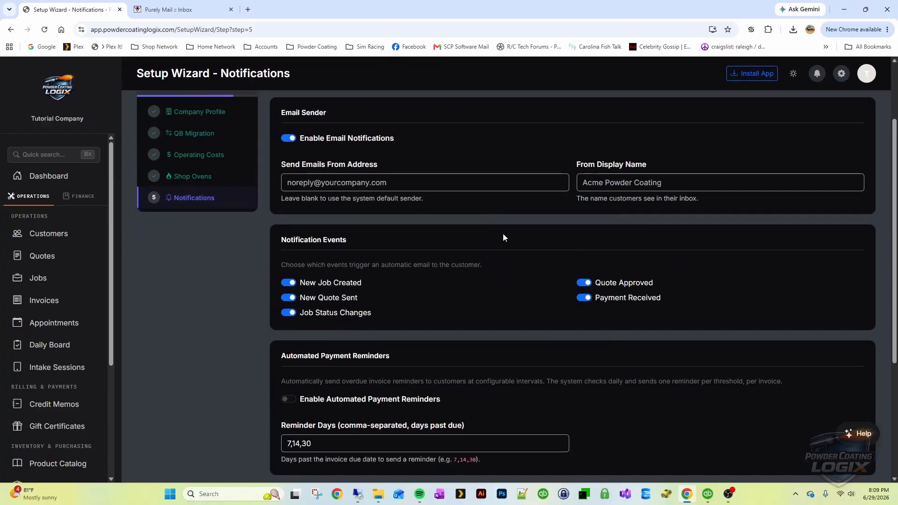
scroll(503, 233, "up", 2)
scroll(490, 223, "down", 1)
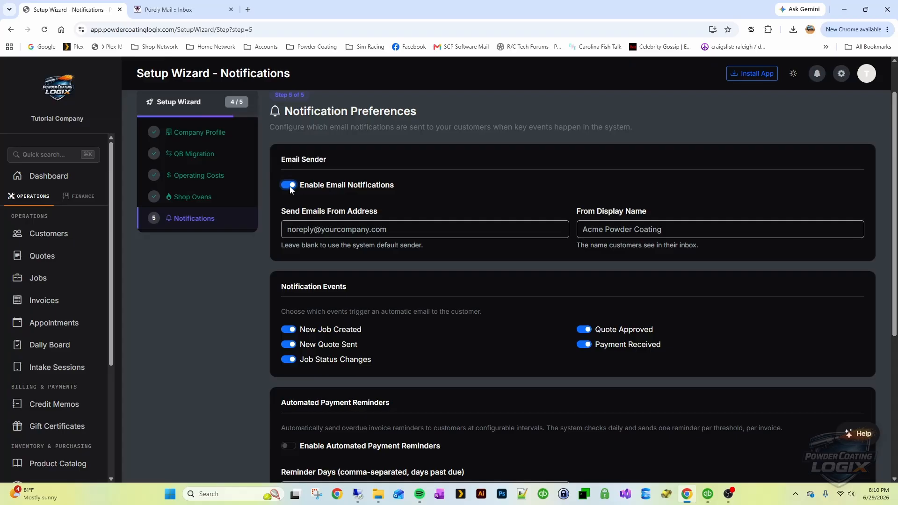
left_click(377, 225)
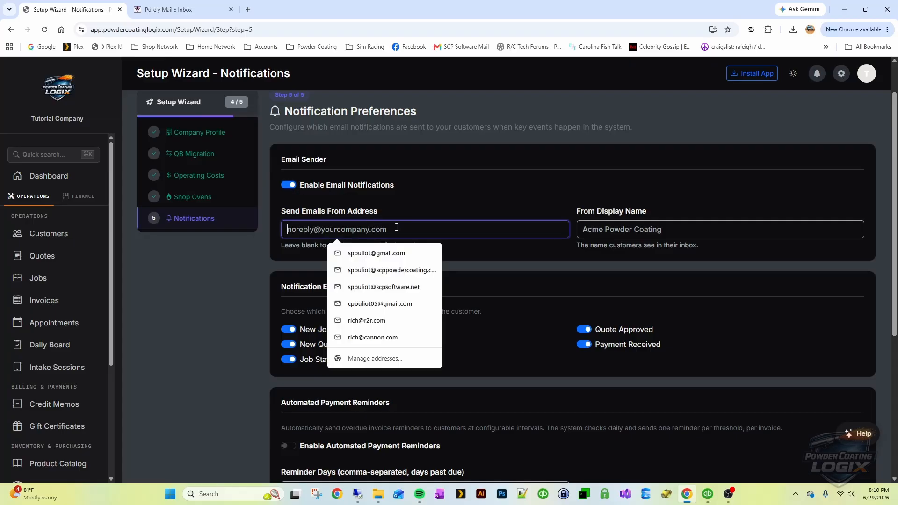
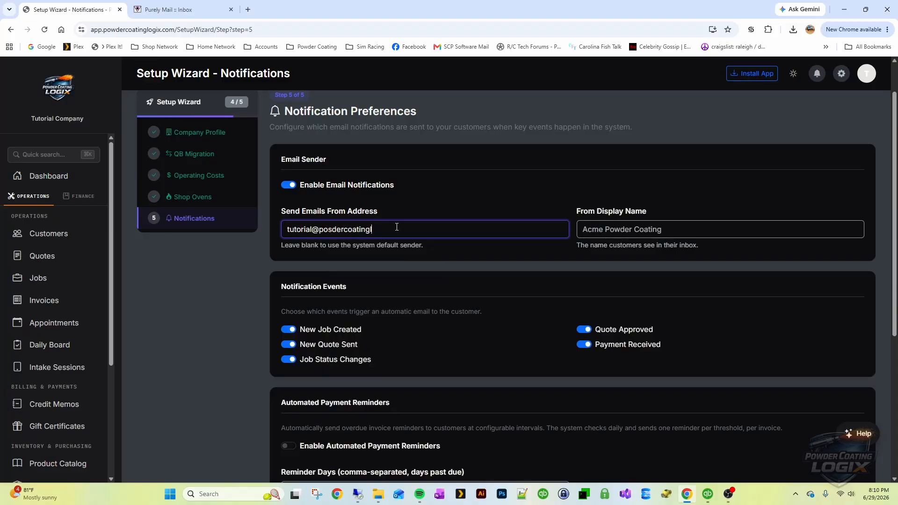
key("ctrl+shift+Left")
key("ctrl+shift+Left")
key("ctrl+shift+Left")
key("ctrl+shift+Left")
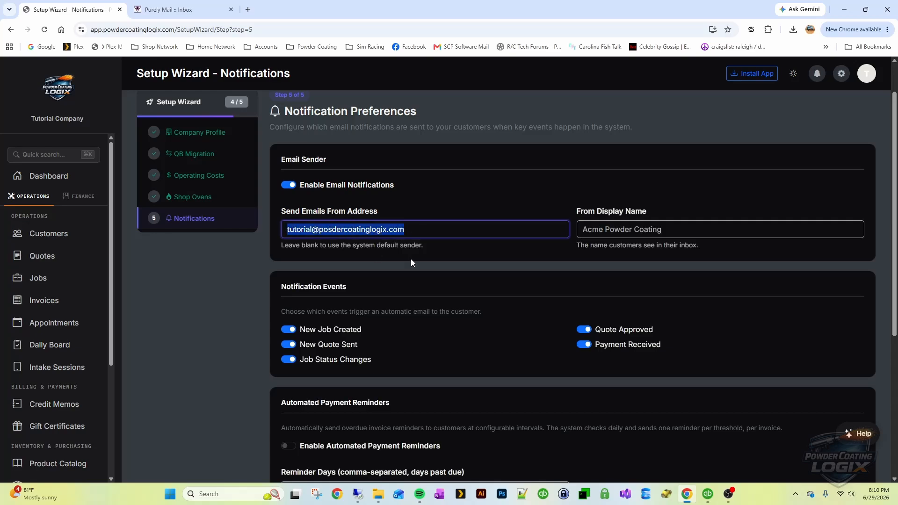
left_click(456, 252)
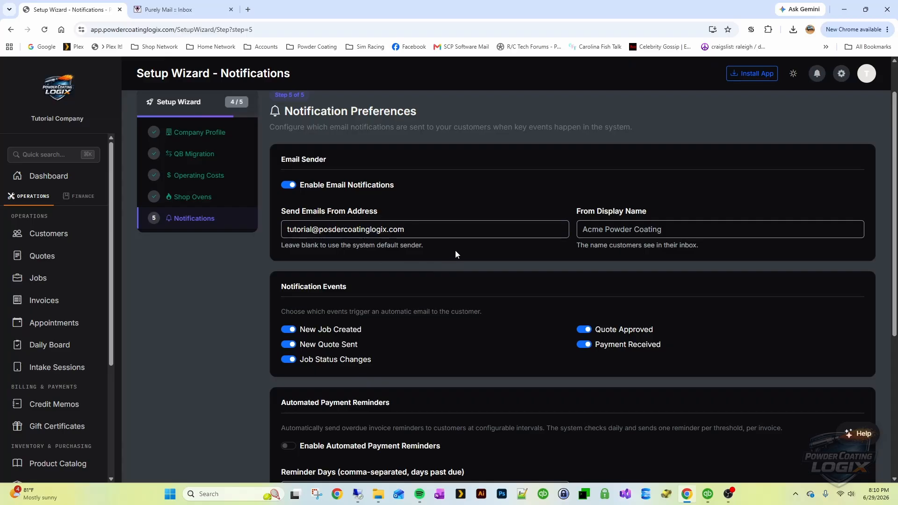
Fix the misspelled 'posder' in the sender address domain so it reads 'powder'
left_click(332, 230)
key("BackSpace")
type("w")
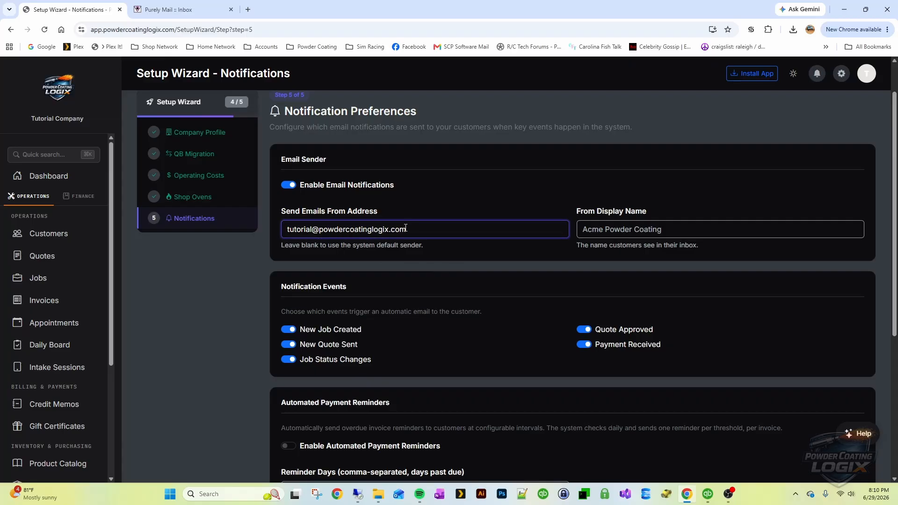
left_click(419, 225)
left_click(461, 216)
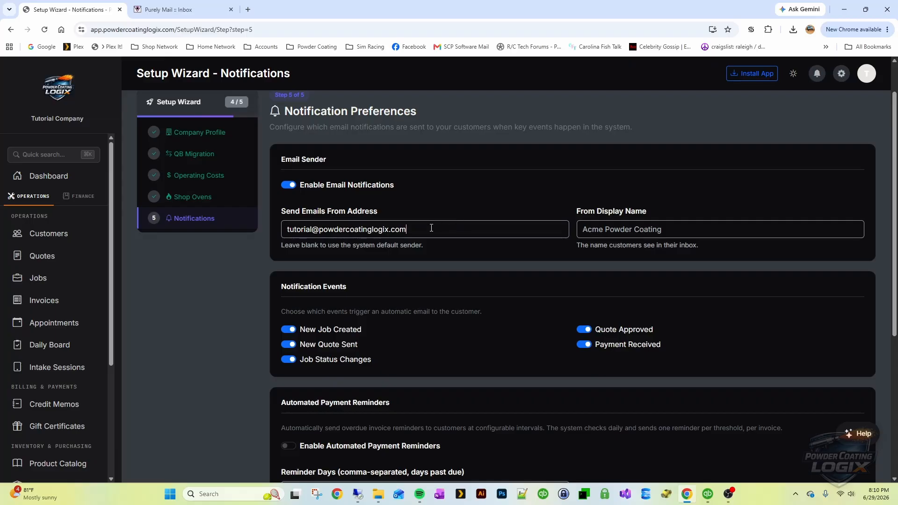
left_click_drag(409, 229, 274, 226)
left_click(433, 251)
Replace the From Display Name with 'Tutorial Company'
left_click(627, 233)
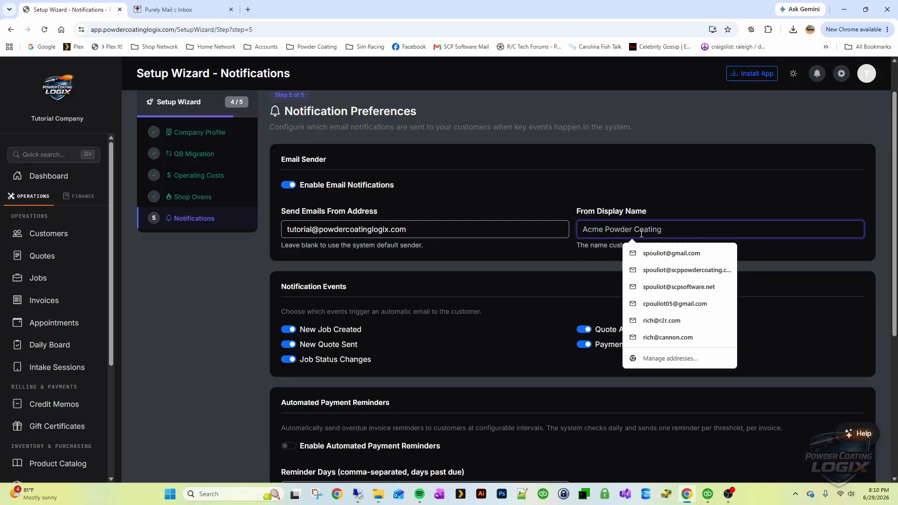
type("Tuto")
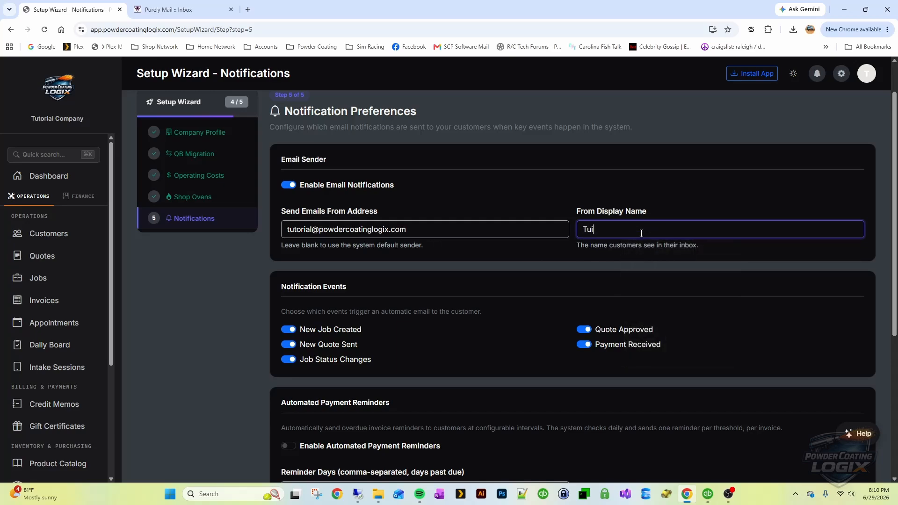
type("rial Company")
left_click(532, 254)
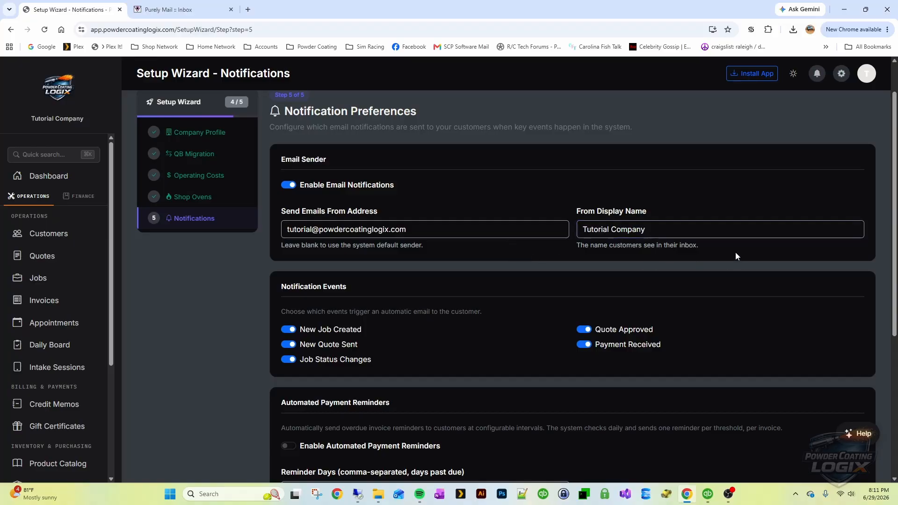
left_click_drag(735, 252, 557, 242)
left_click(545, 248)
scroll(529, 252, "down", 3)
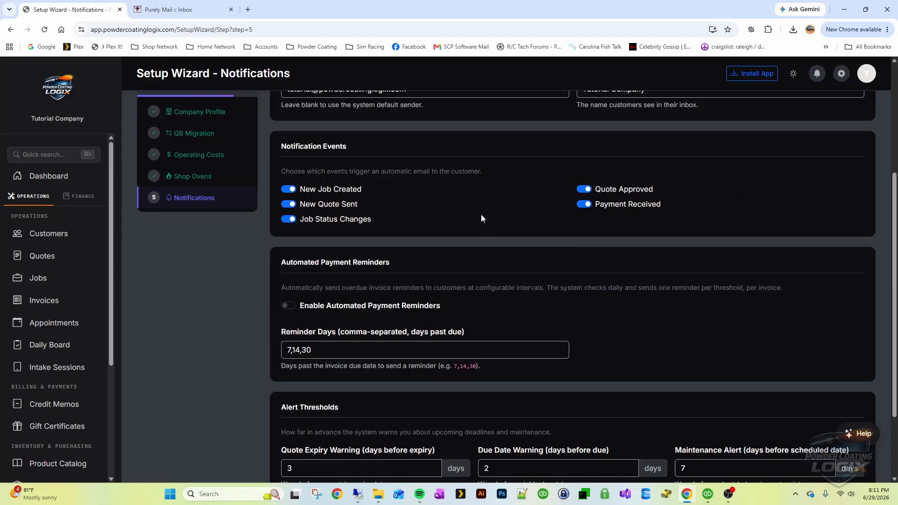
Turn off customer emails for Job Status Changes under Notification Events
left_click(289, 220)
scroll(582, 227, "down", 2)
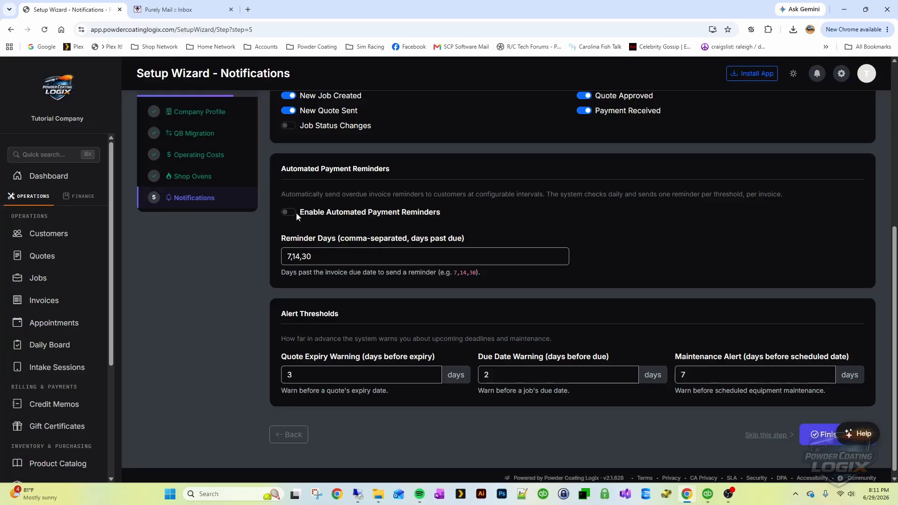
left_click(332, 260)
double_click(332, 260)
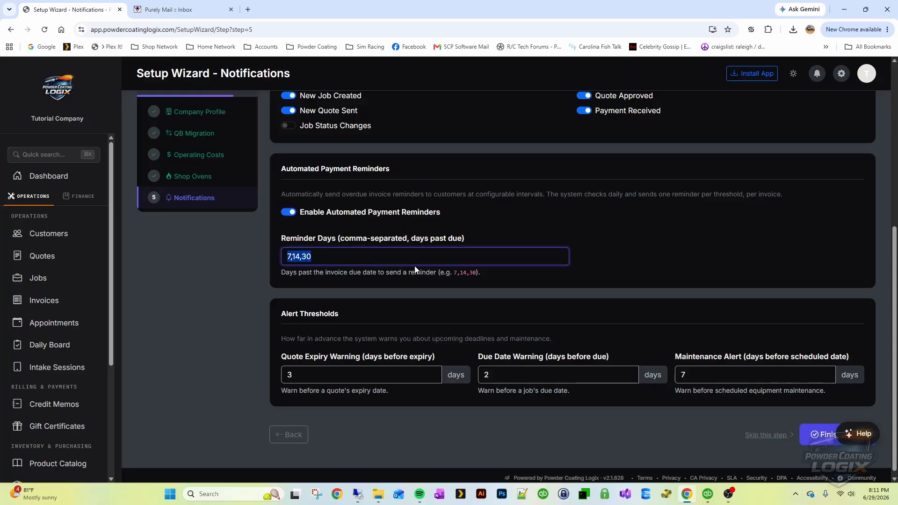
type("3,7")
type("15,30")
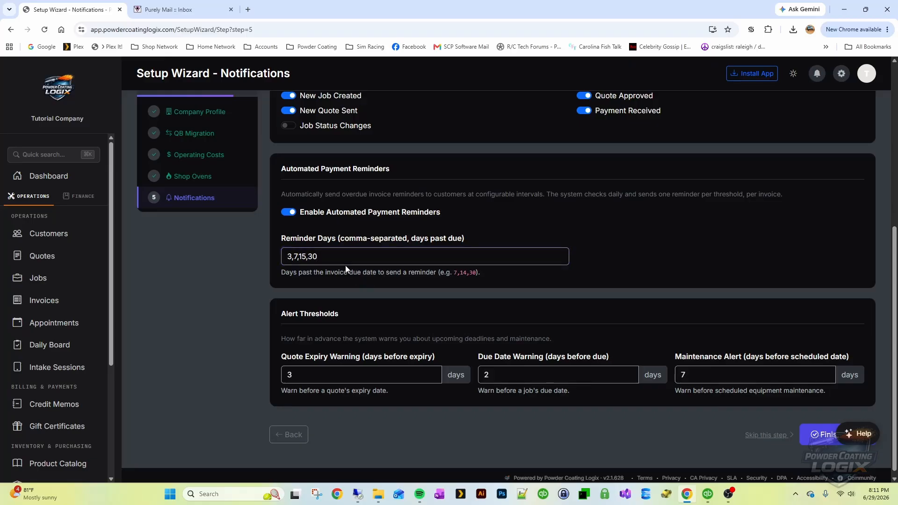
left_click_drag(332, 258, 269, 256)
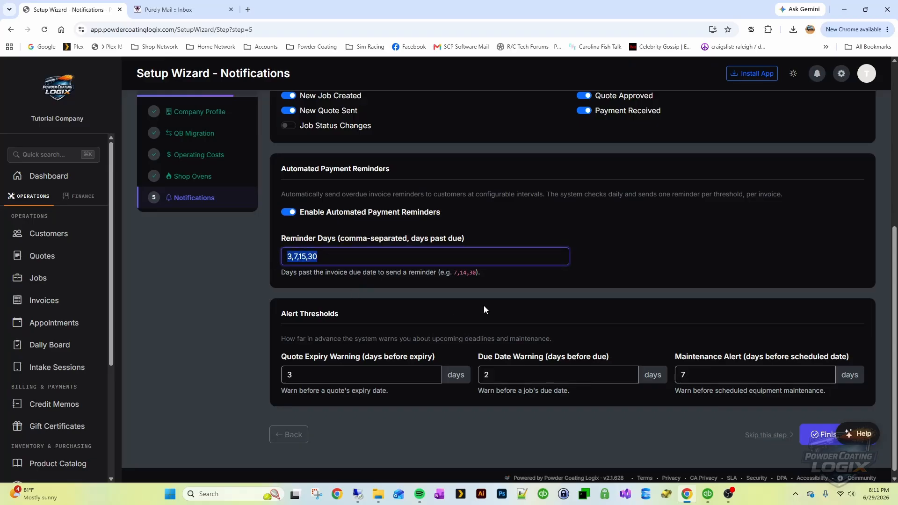
left_click(514, 278)
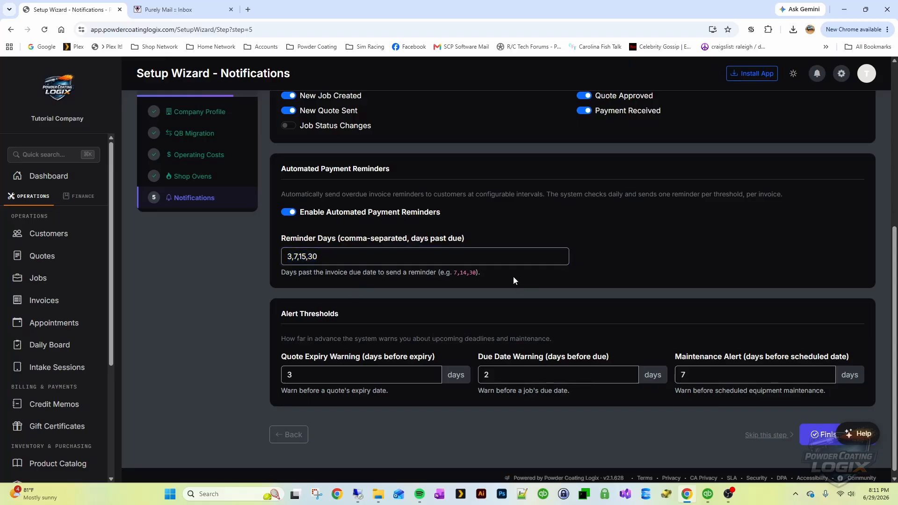
scroll(538, 267, "down", 1)
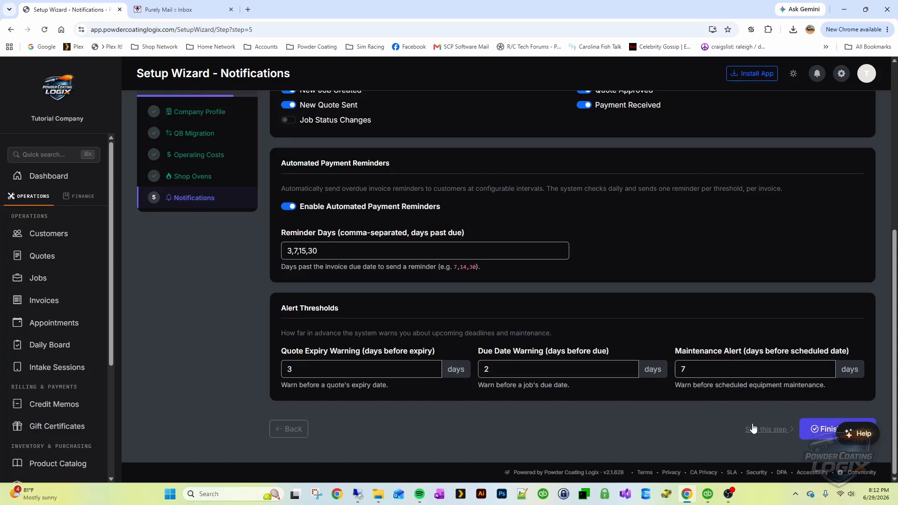
Finish setup and choose the 'I send a quote first' workflow to open the sample quote
left_click(824, 429)
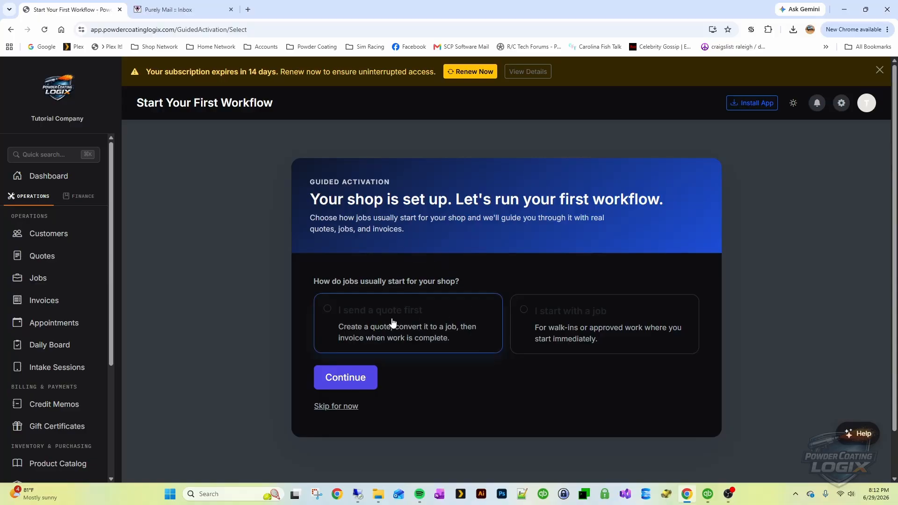
left_click(378, 326)
left_click(608, 331)
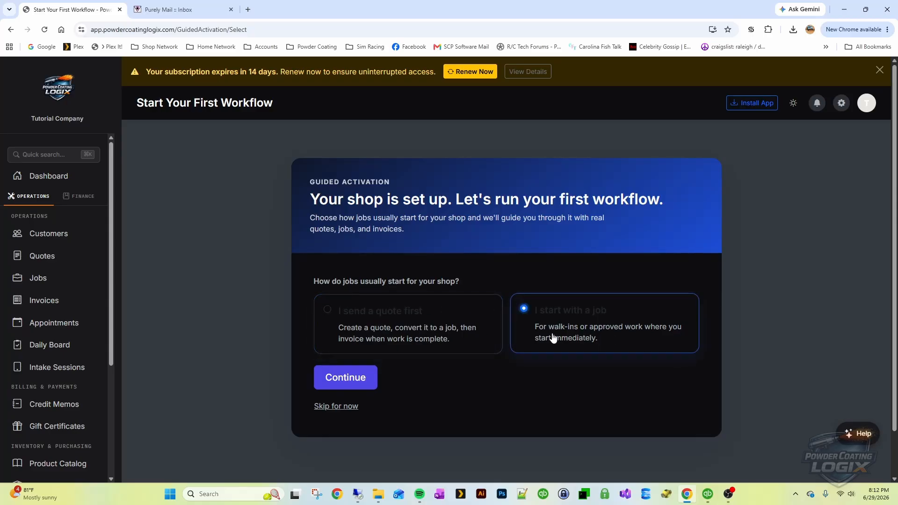
left_click(387, 326)
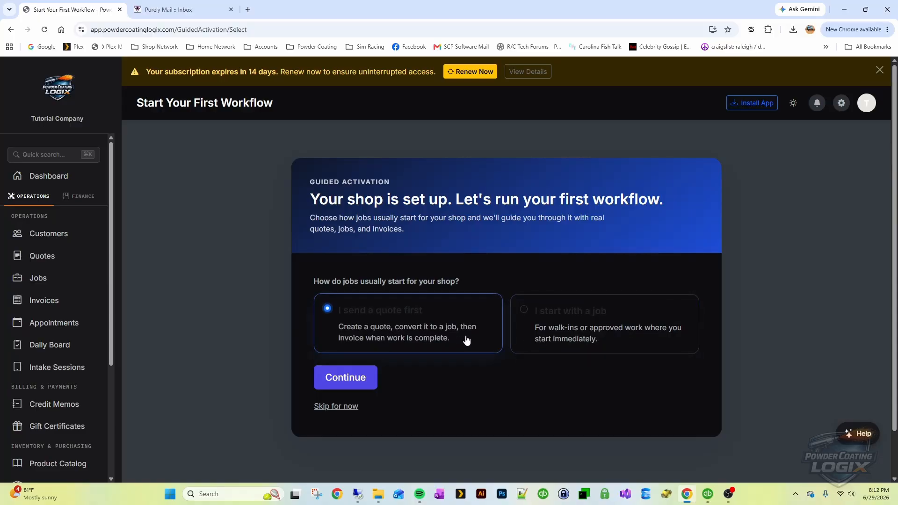
left_click(346, 378)
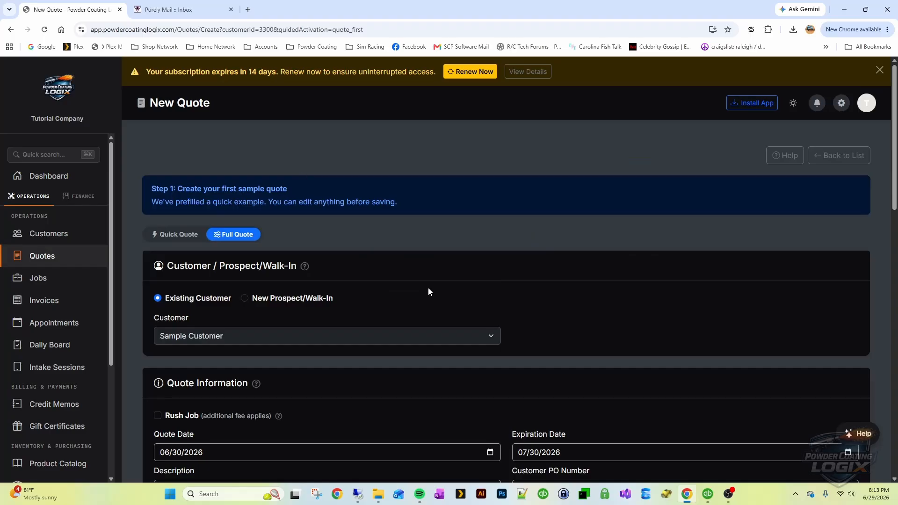
scroll(423, 282, "down", 2)
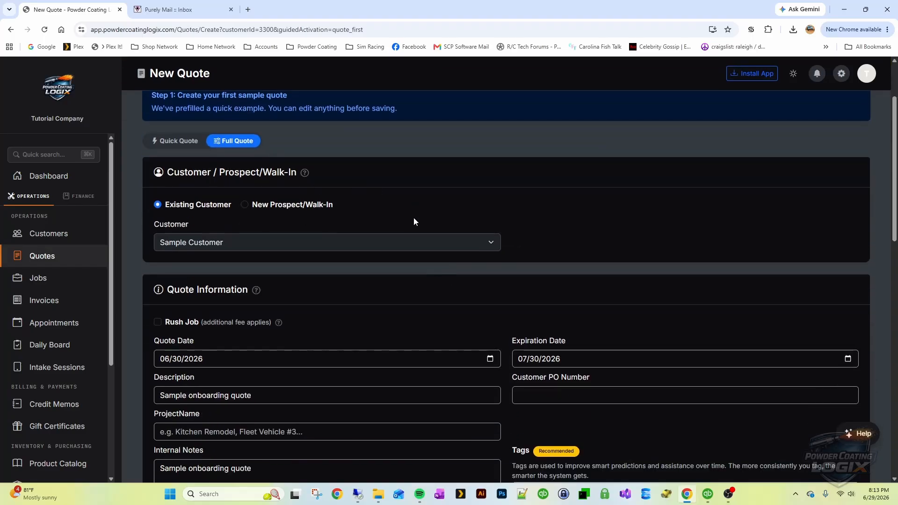
scroll(417, 310, "down", 3)
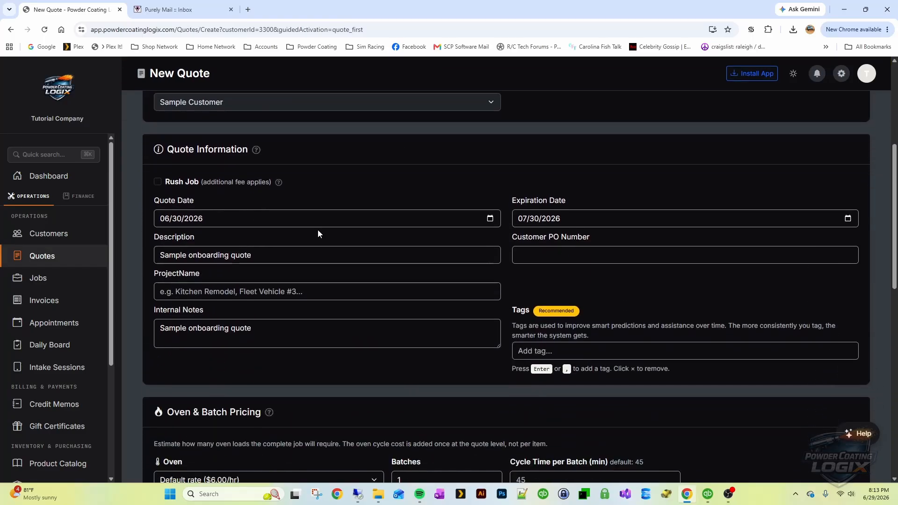
scroll(321, 226, "down", 2)
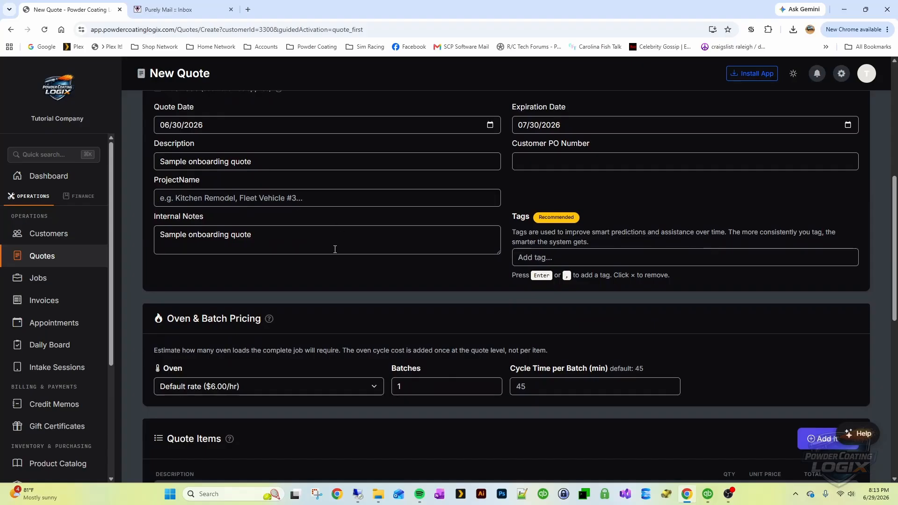
scroll(336, 251, "down", 2)
scroll(340, 252, "down", 3)
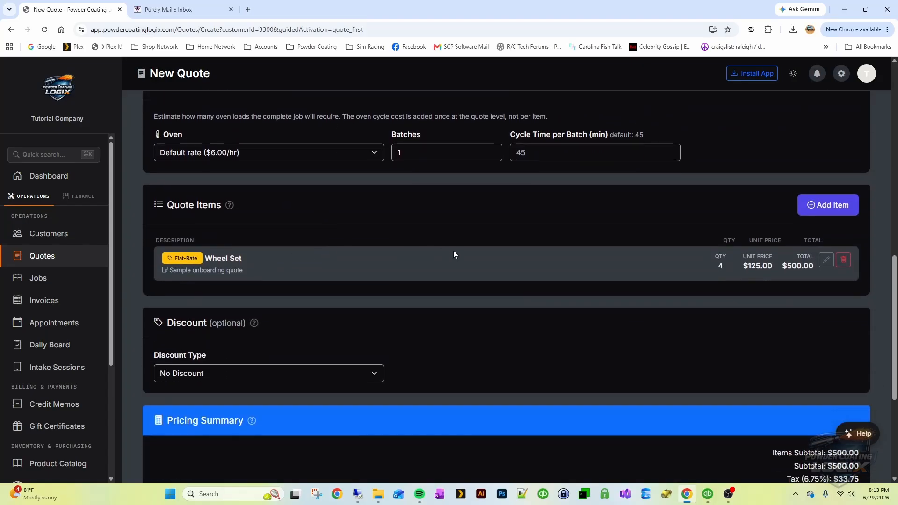
scroll(398, 319, "up", 7)
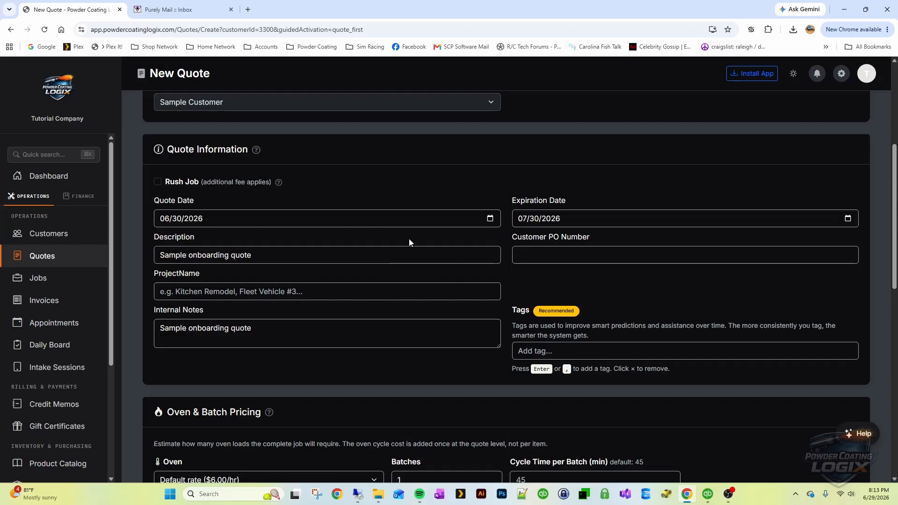
scroll(387, 291, "down", 2)
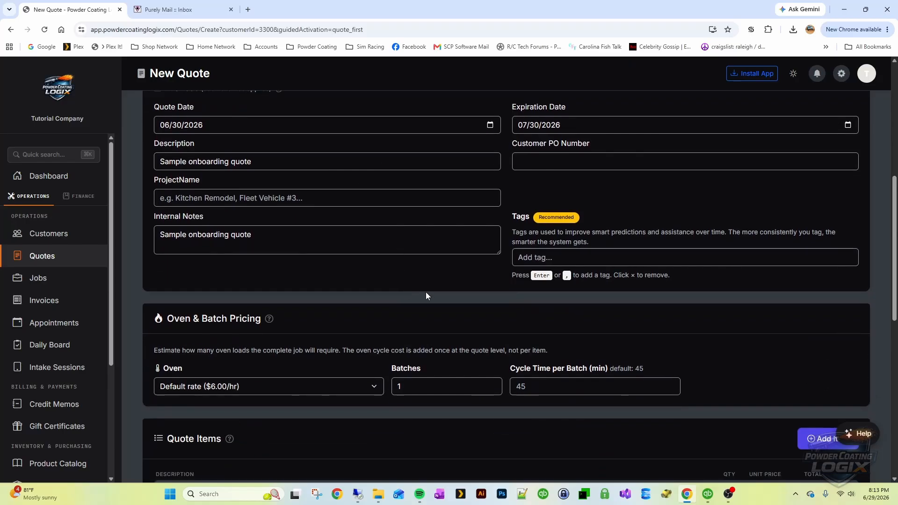
scroll(501, 272, "down", 7)
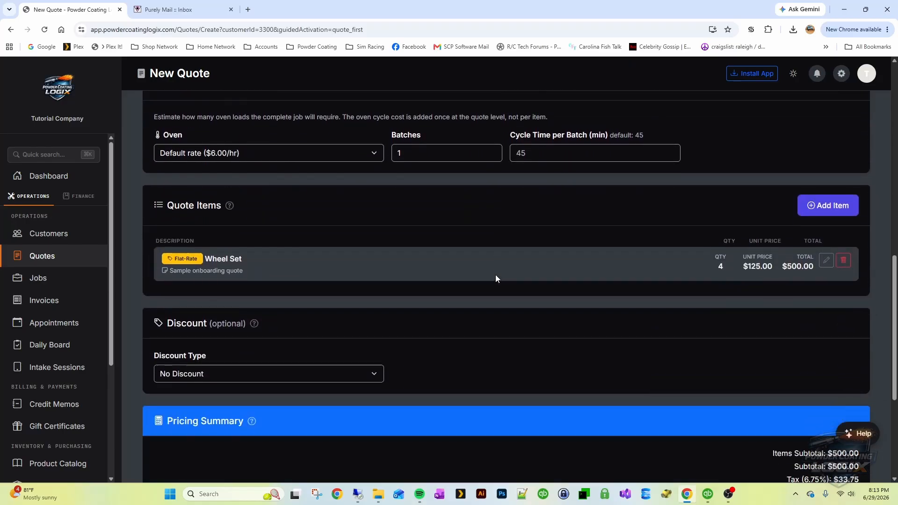
scroll(510, 279, "down", 2)
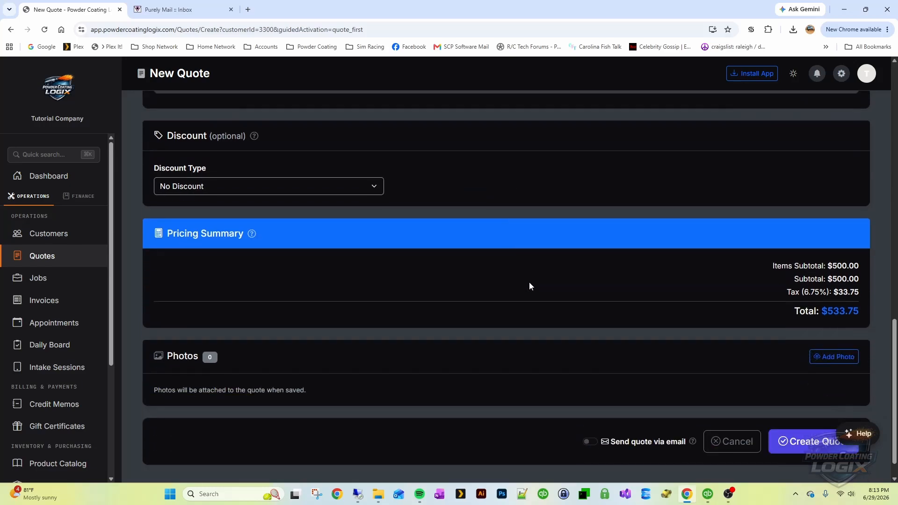
scroll(543, 288, "down", 1)
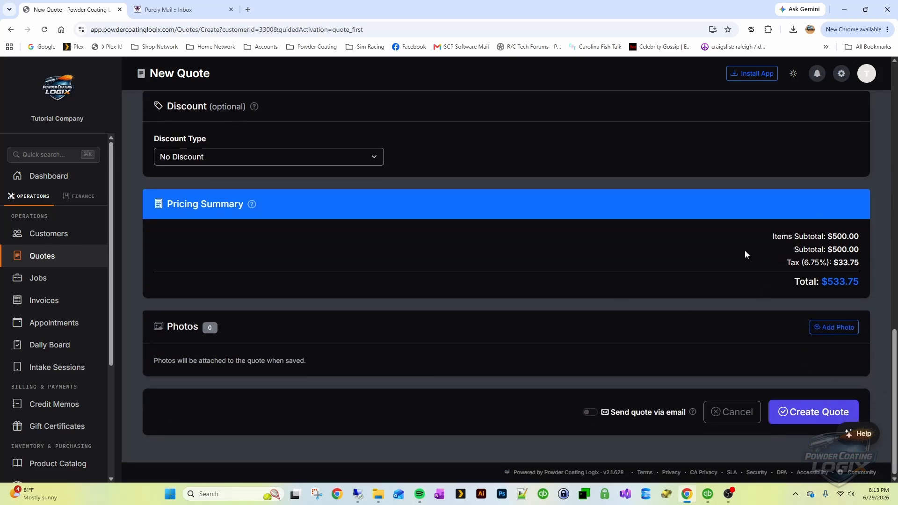
left_click_drag(763, 236, 862, 287)
left_click(861, 288)
Save the sample quote as QT-2606-0001 for $533.75
left_click(799, 421)
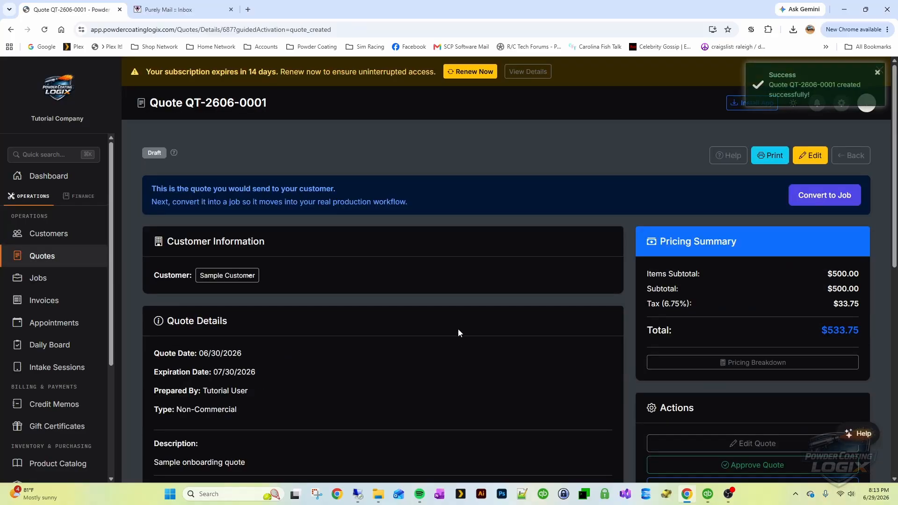
scroll(365, 248, "down", 1)
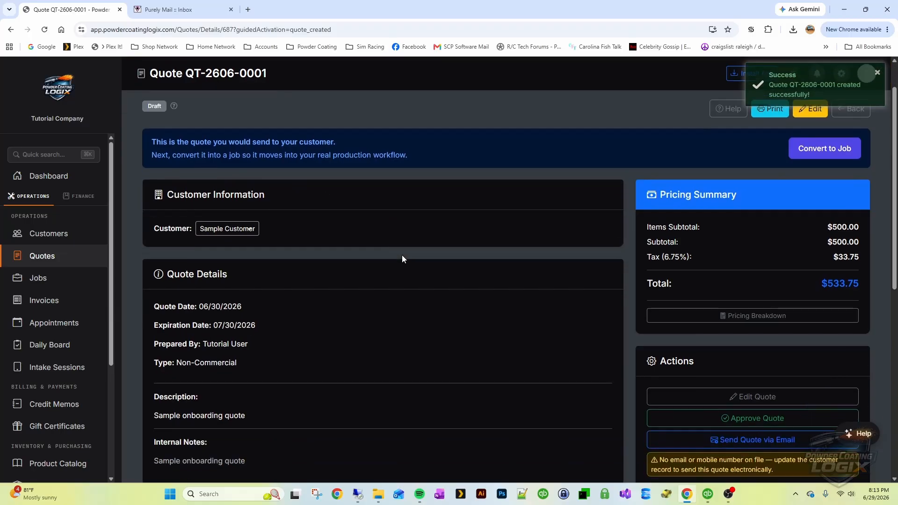
scroll(402, 254, "down", 2)
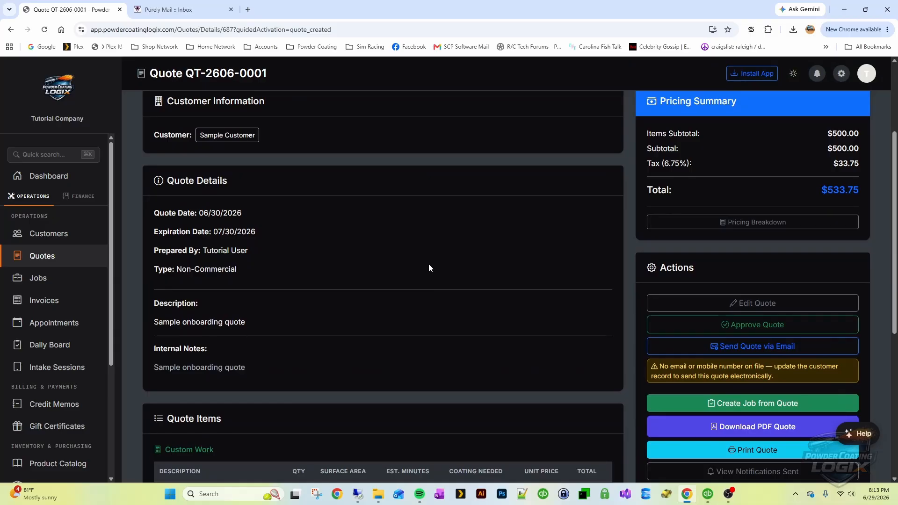
Approve quote QT-2606-0001 and confirm the approval
left_click(748, 330)
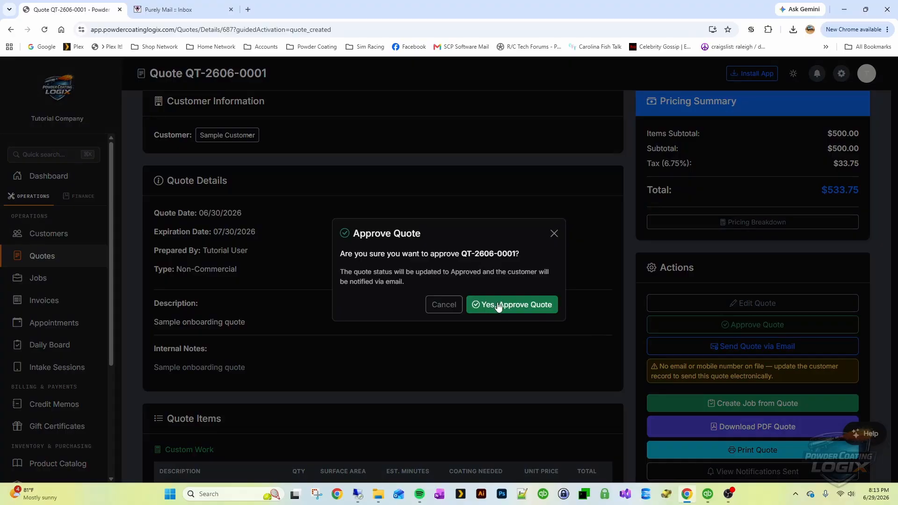
left_click(499, 306)
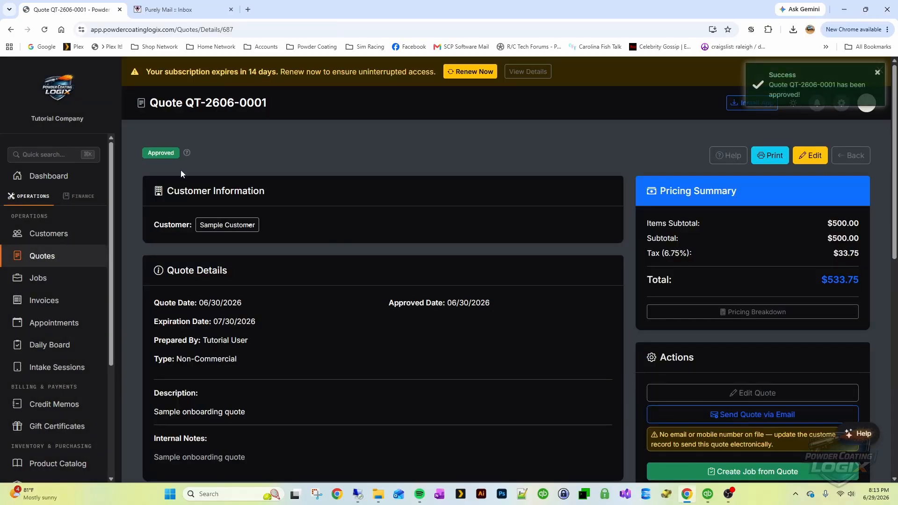
scroll(542, 322, "down", 5)
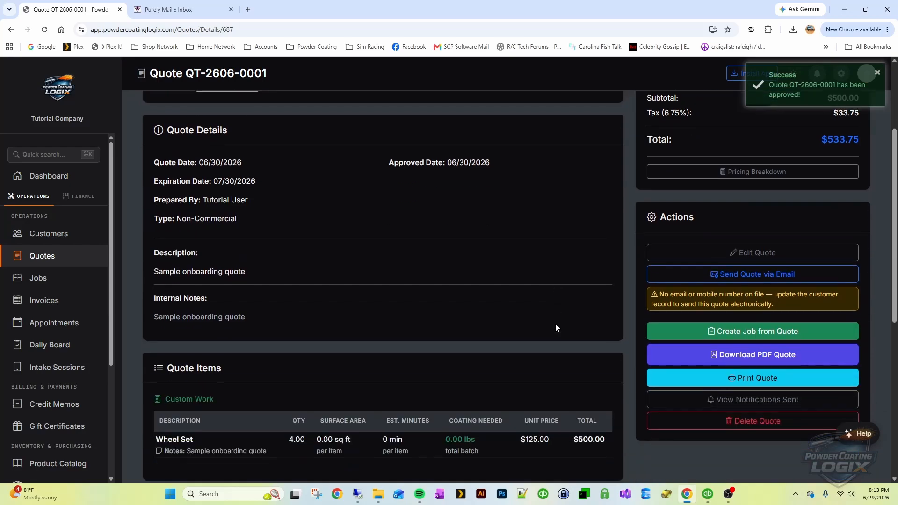
scroll(556, 324, "down", 2)
scroll(489, 285, "down", 1)
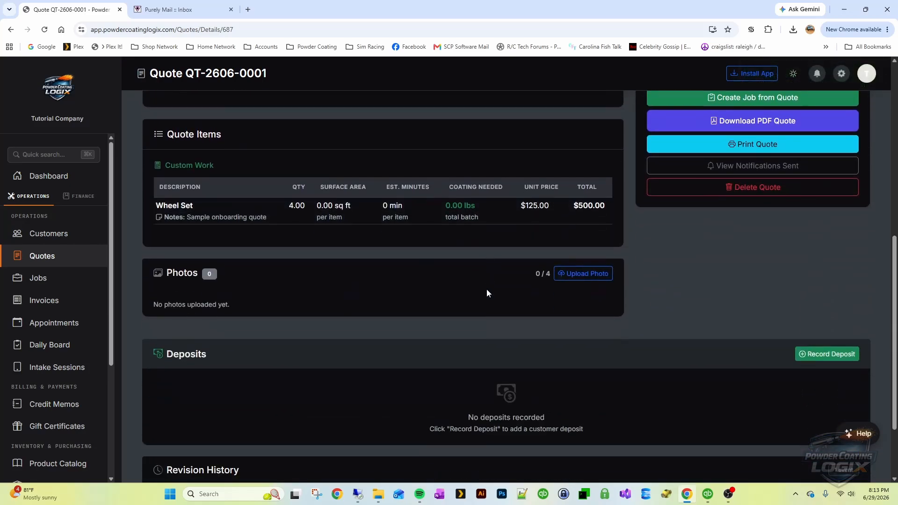
scroll(533, 338, "up", 4)
scroll(532, 334, "up", 2)
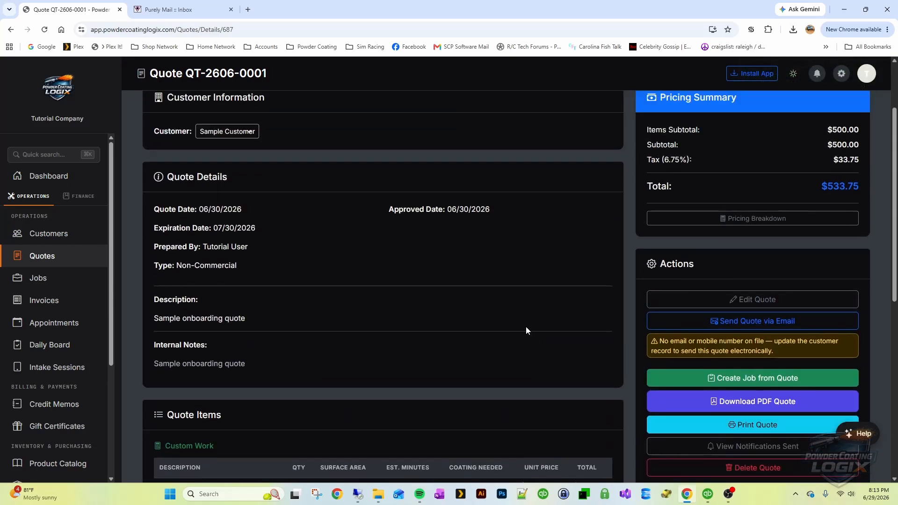
scroll(526, 326, "up", 1)
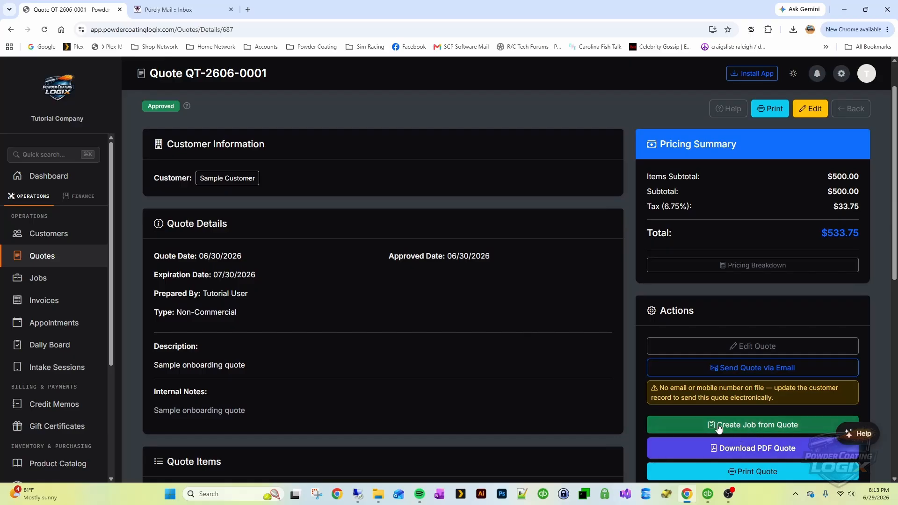
Convert the approved quote into job JOB-2606-0001 with the Wheel Set item at $533.75
left_click(747, 428)
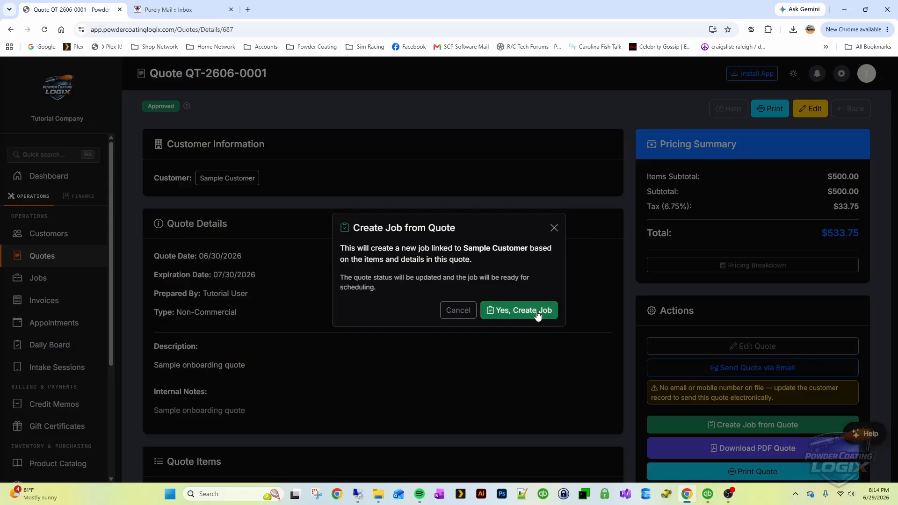
left_click(511, 311)
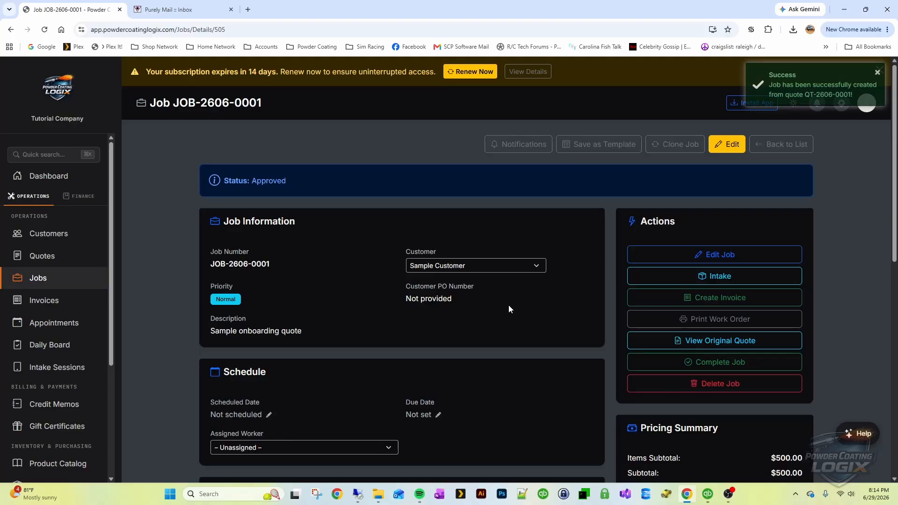
scroll(509, 305, "down", 3)
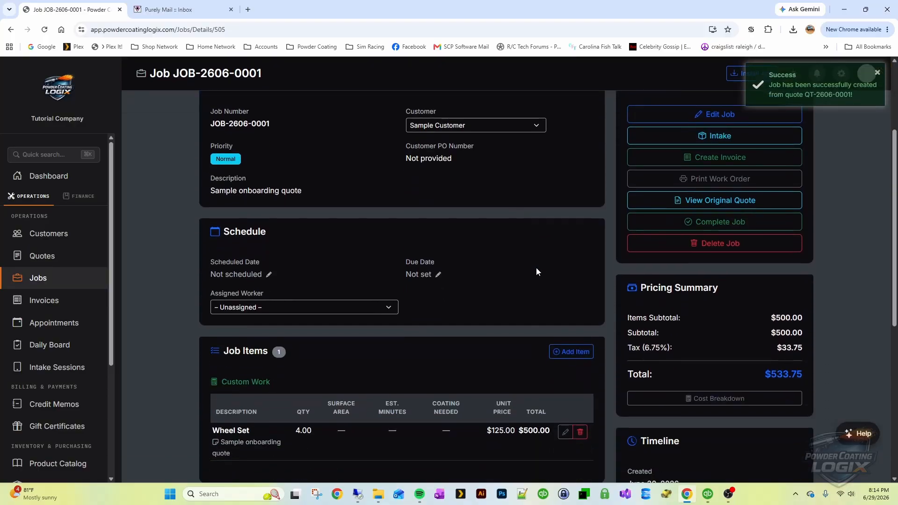
scroll(543, 255, "down", 6)
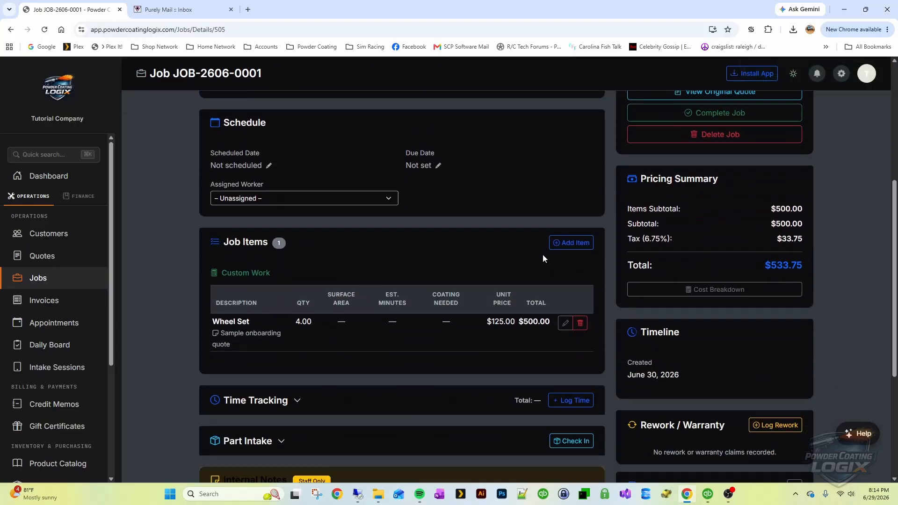
scroll(526, 260, "down", 1)
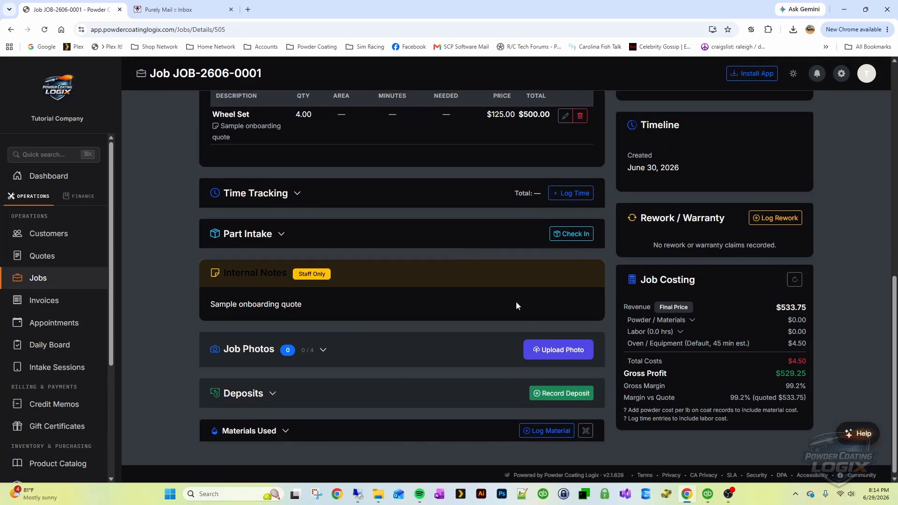
scroll(516, 302, "up", 4)
Expand the Time Tracking section and review the job's details
left_click(297, 377)
scroll(295, 381, "down", 5)
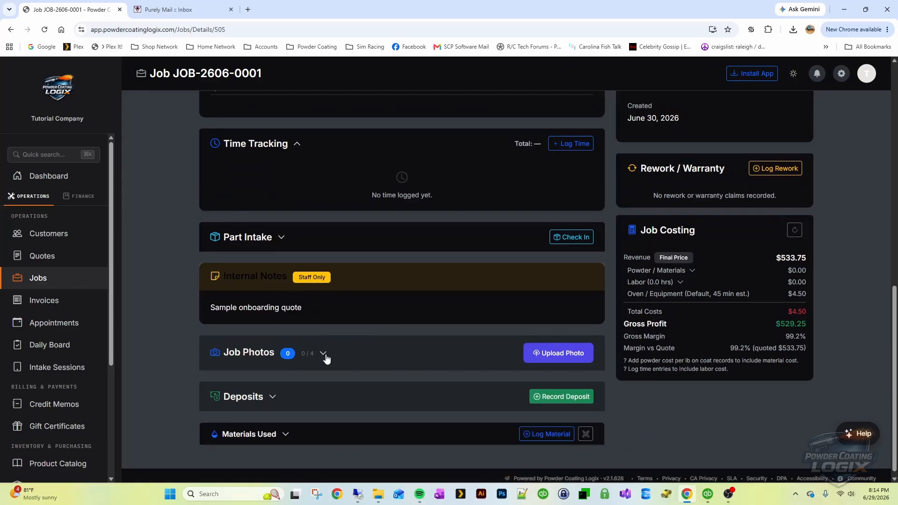
scroll(347, 356, "down", 1)
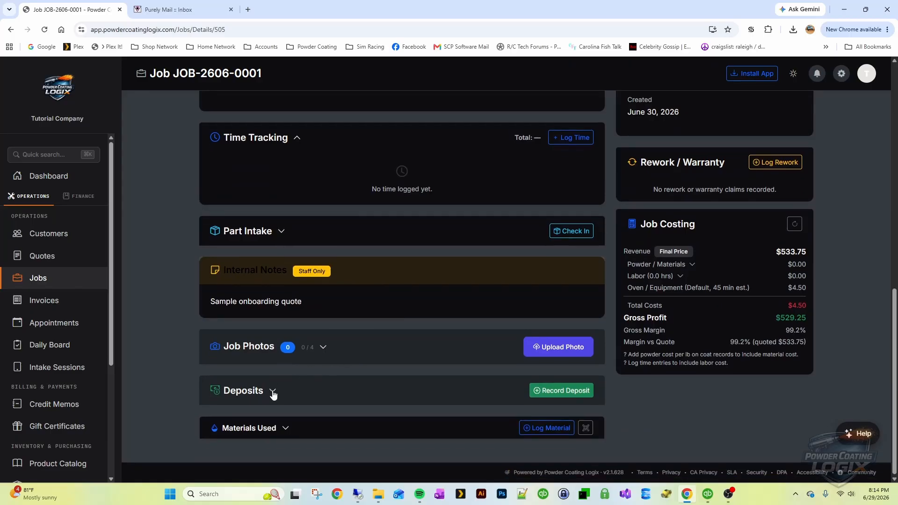
scroll(438, 370, "up", 4)
scroll(439, 368, "up", 6)
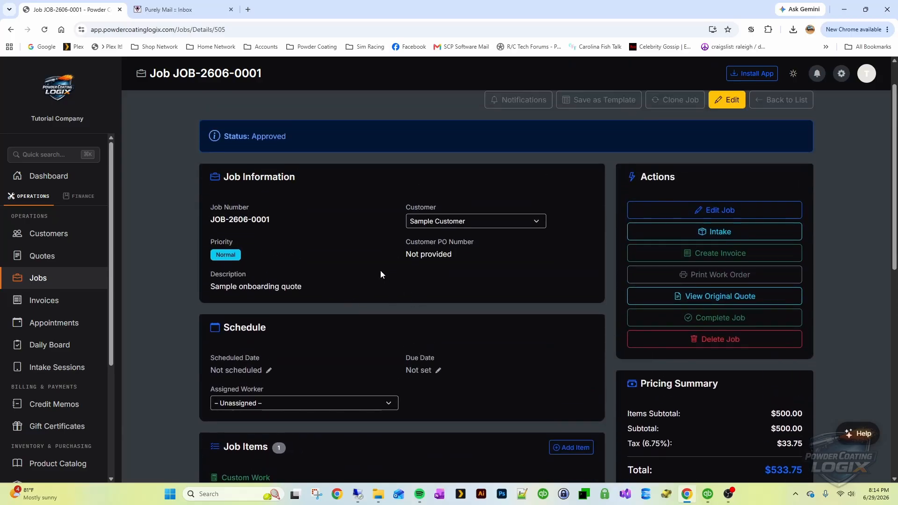
scroll(380, 274, "down", 3)
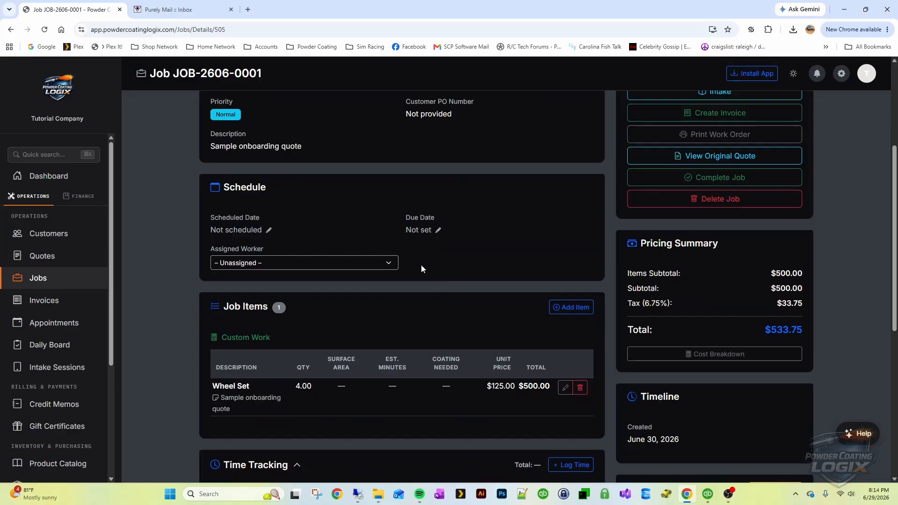
scroll(435, 268, "up", 2)
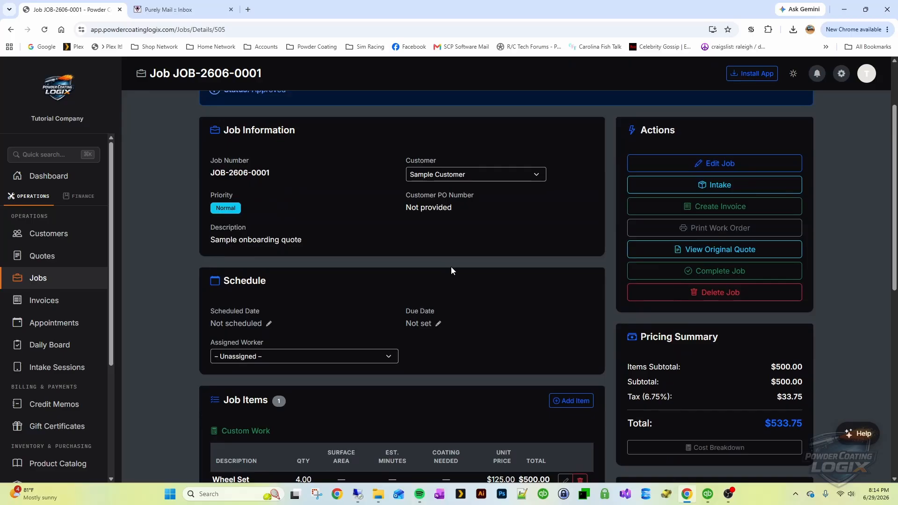
Mark JOB-2606-0001 as Completed with 4 actual hours spent
left_click(715, 271)
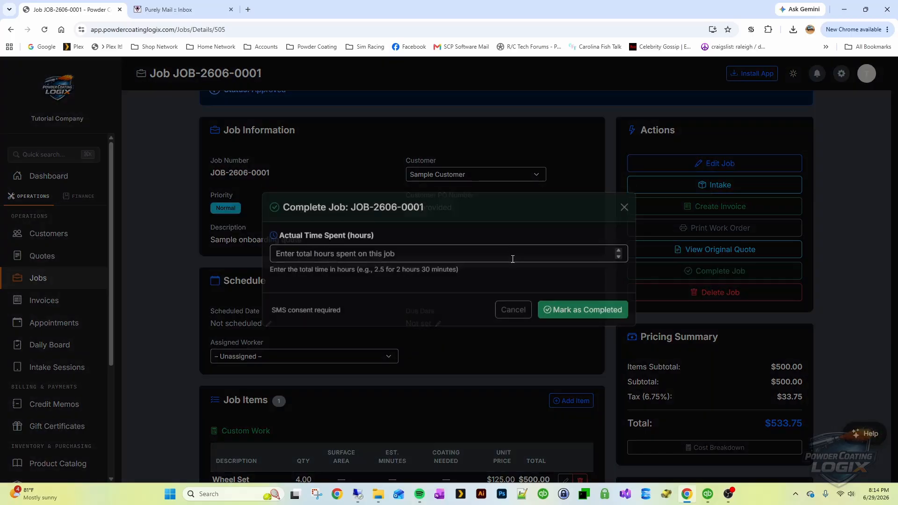
left_click(401, 262)
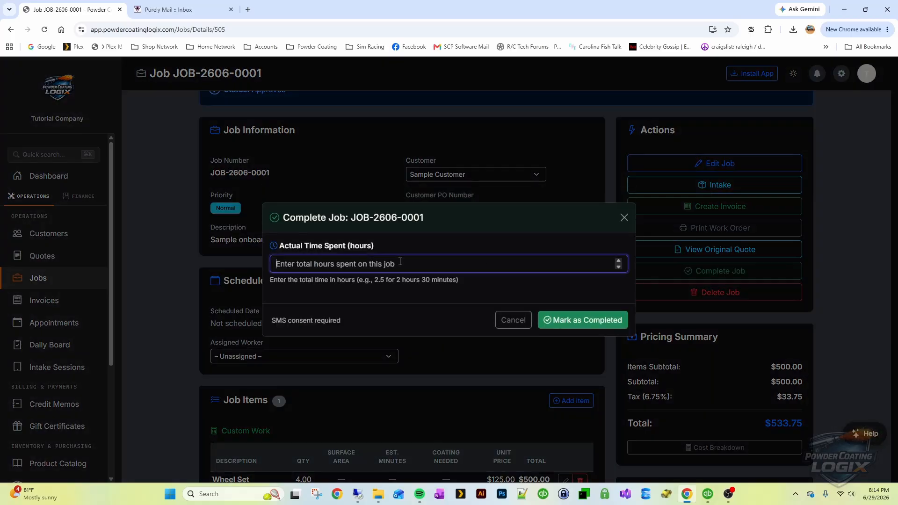
type("4")
left_click(588, 321)
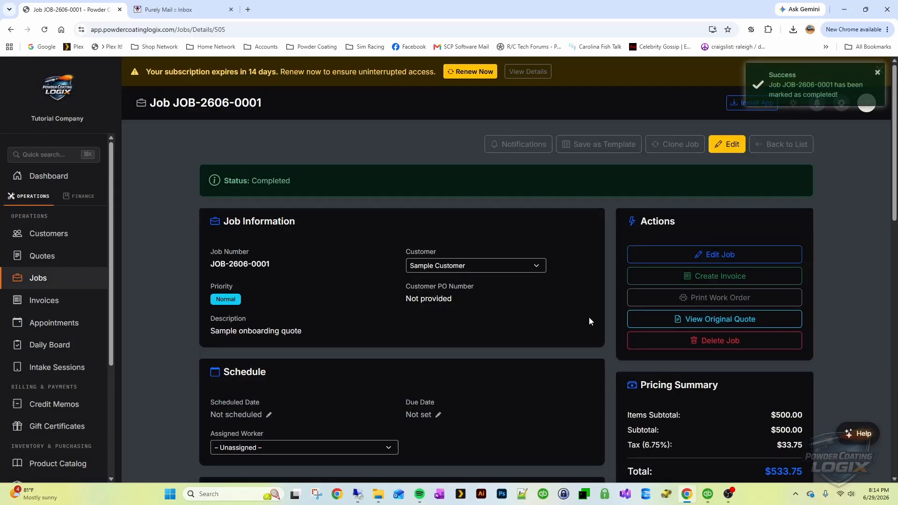
scroll(605, 308, "down", 2)
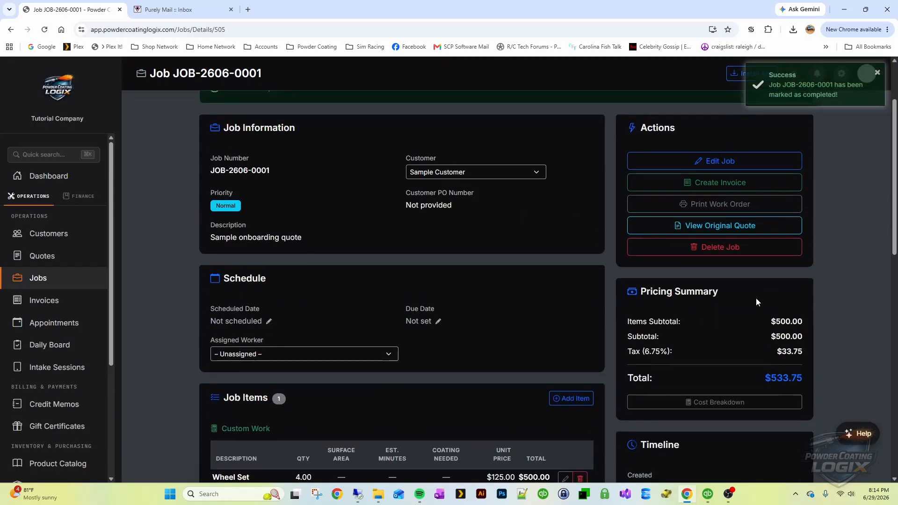
Start an invoice for JOB-2606-0001, keeping payment terms at Net 30
left_click(717, 187)
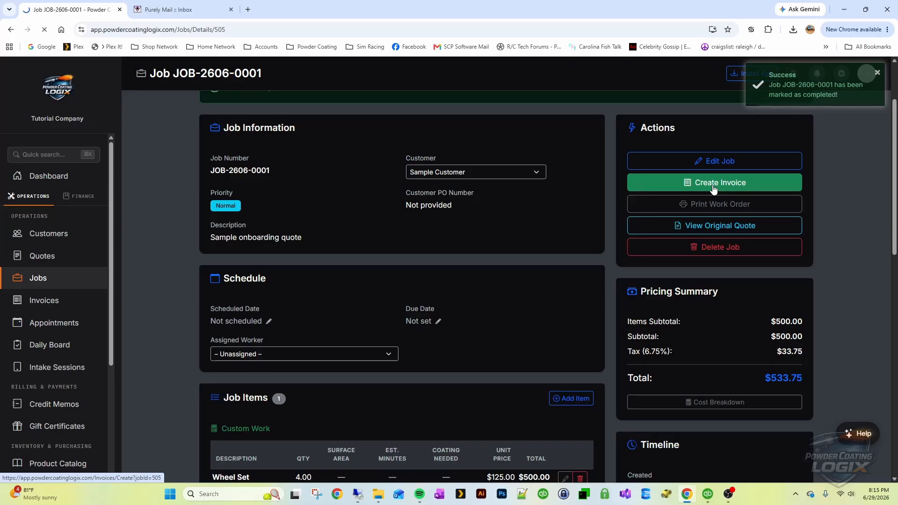
scroll(530, 171, "down", 3)
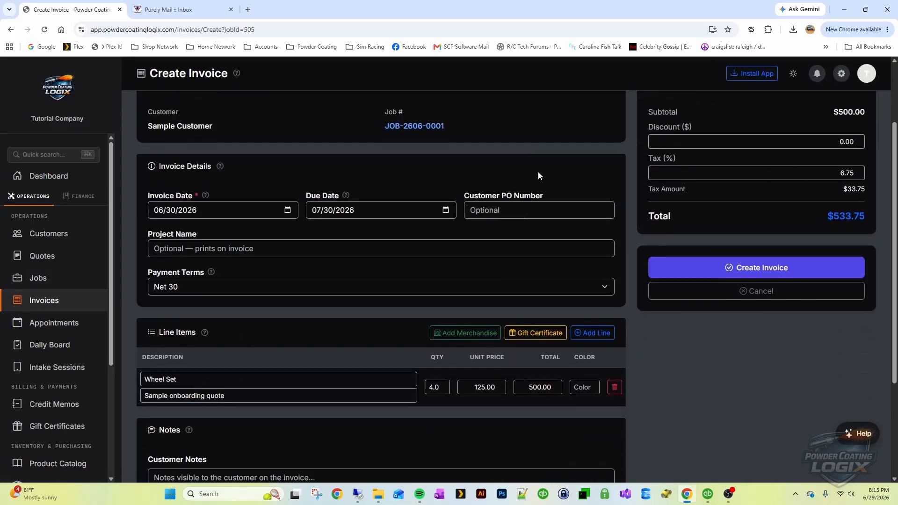
scroll(569, 175, "down", 1)
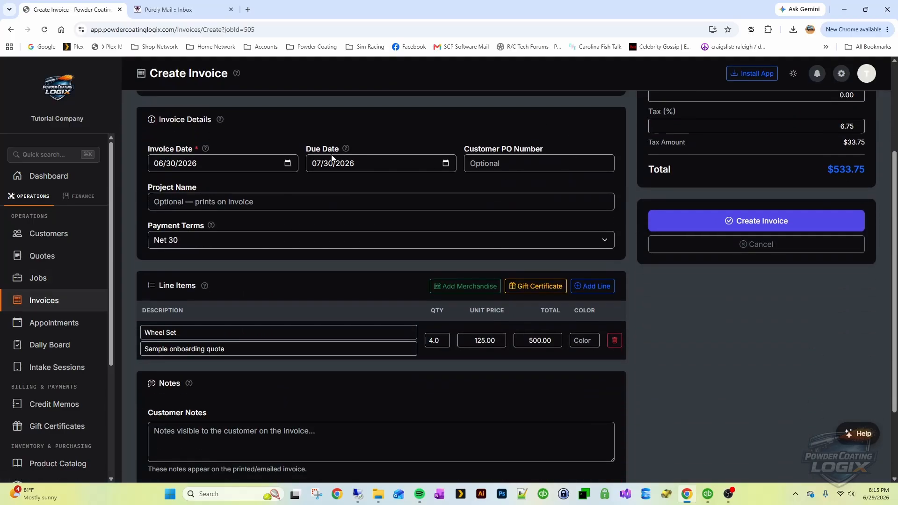
left_click(222, 201)
left_click(176, 240)
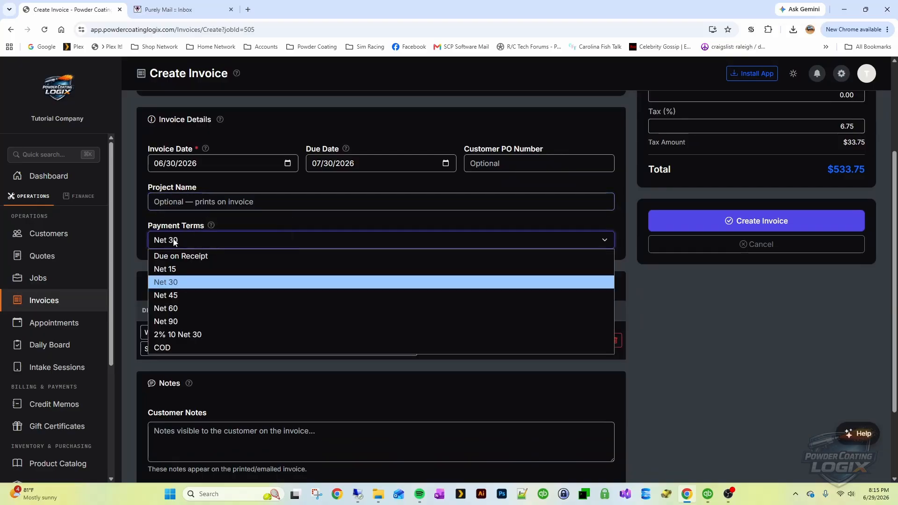
left_click(177, 240)
scroll(252, 267, "down", 1)
scroll(251, 266, "down", 2)
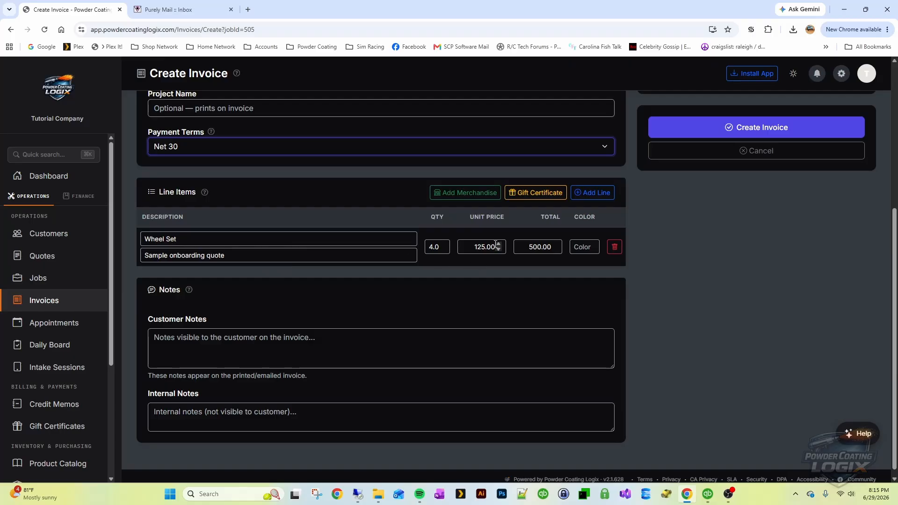
scroll(572, 253, "down", 1)
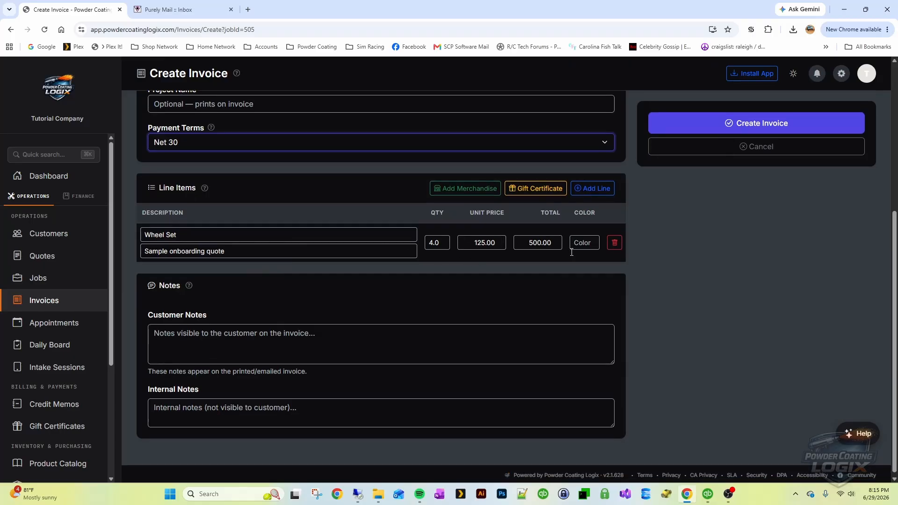
Add the customer note 'Thank You for your business'
left_click(320, 333)
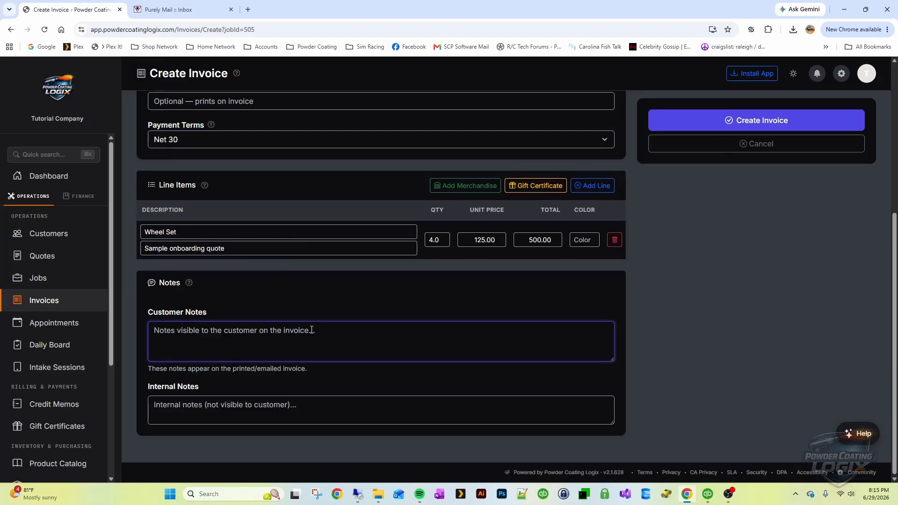
type("Than")
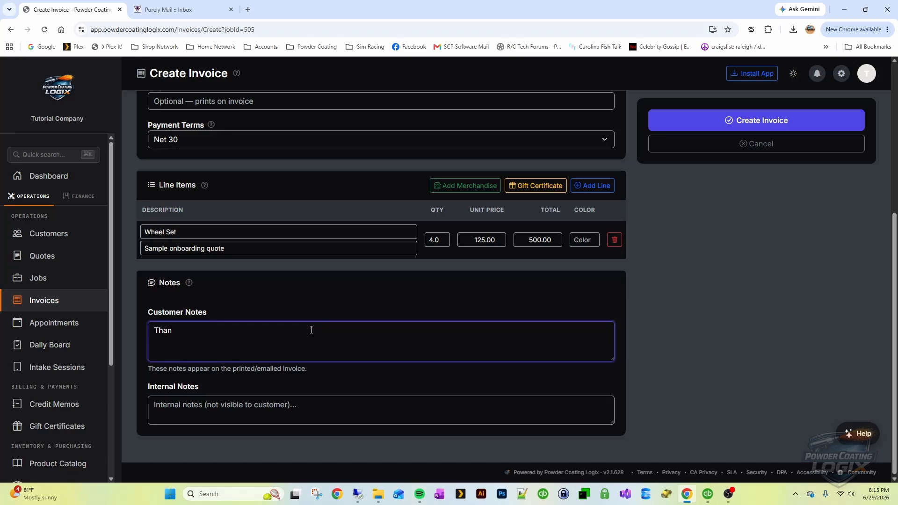
type("k You for your business")
left_click(307, 407)
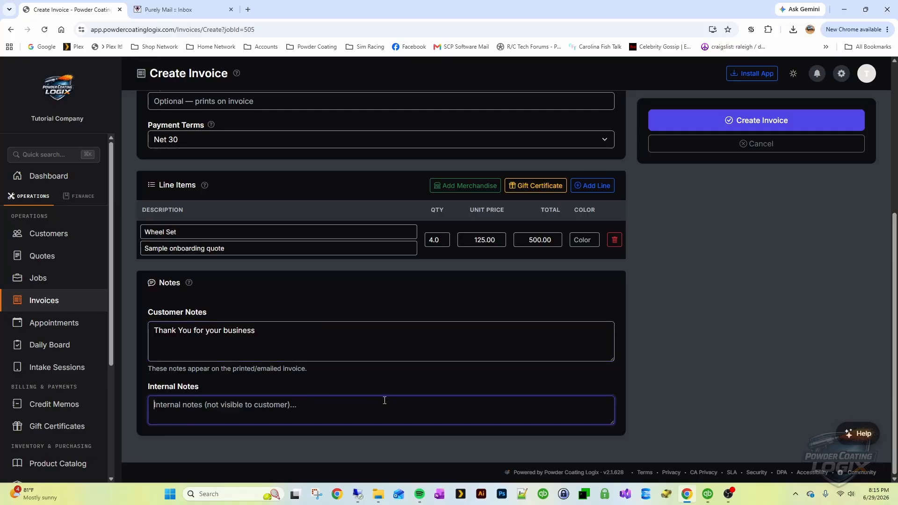
scroll(561, 379, "up", 5)
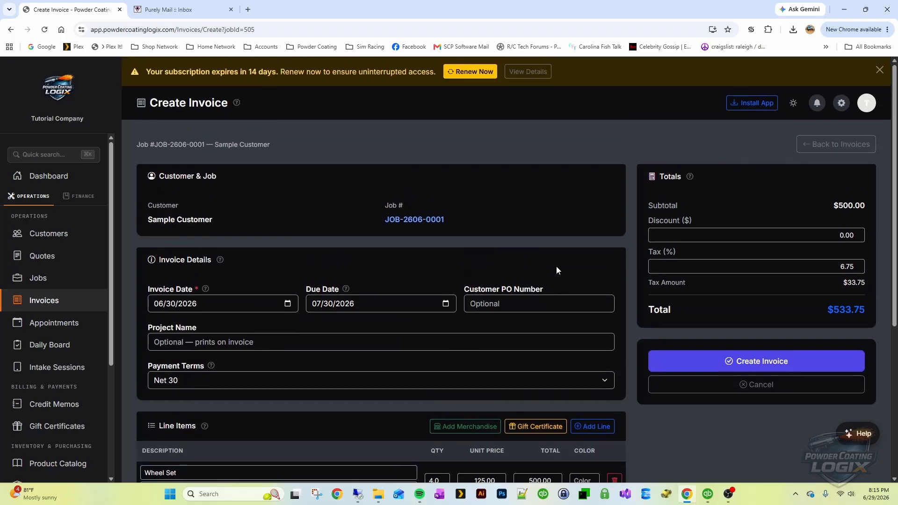
Create draft invoice INV-2606-0001 for $533.75 and review its details
left_click(723, 235)
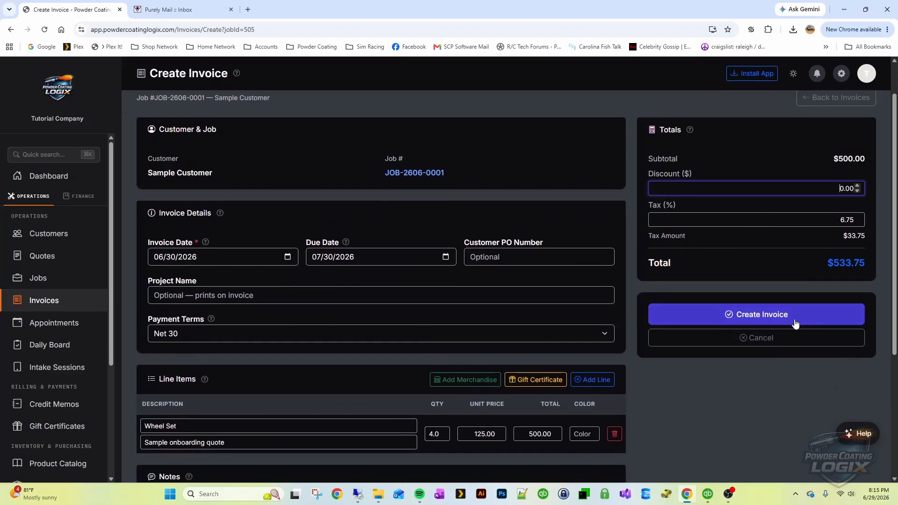
left_click(746, 320)
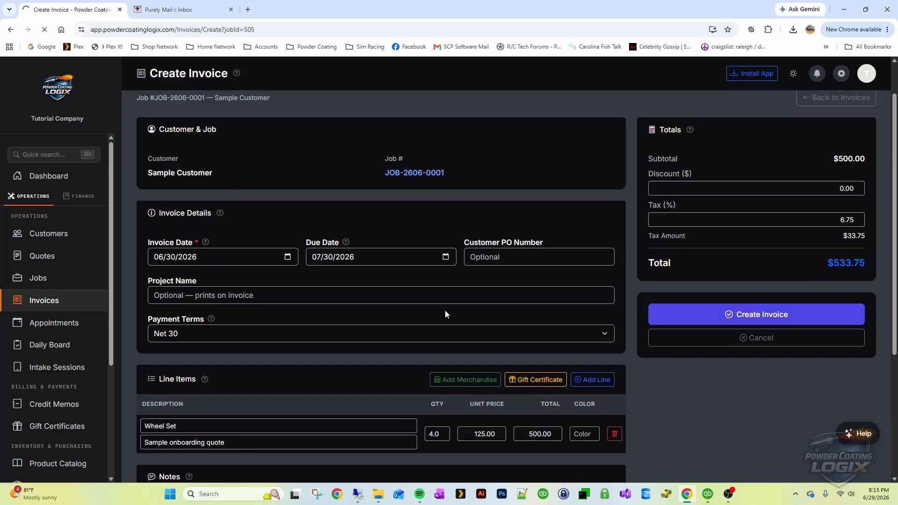
scroll(525, 310, "down", 4)
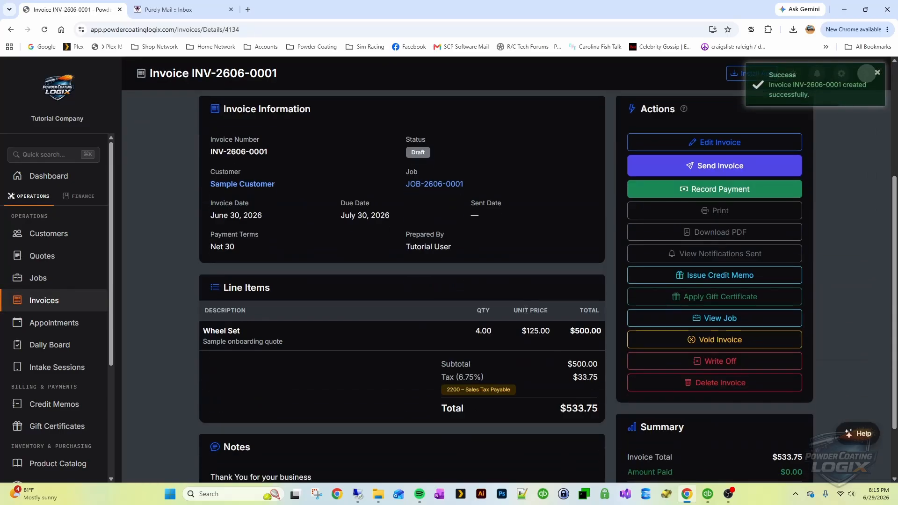
scroll(461, 381, "down", 2)
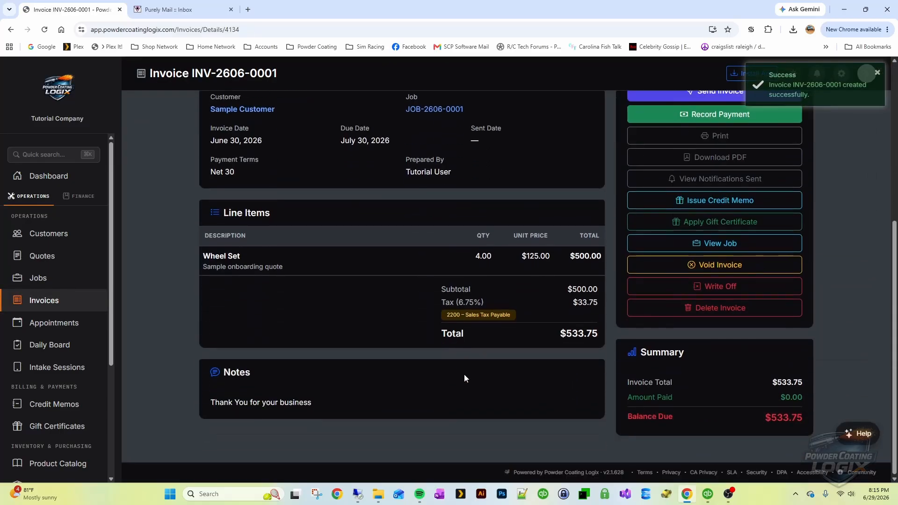
scroll(579, 388, "up", 3)
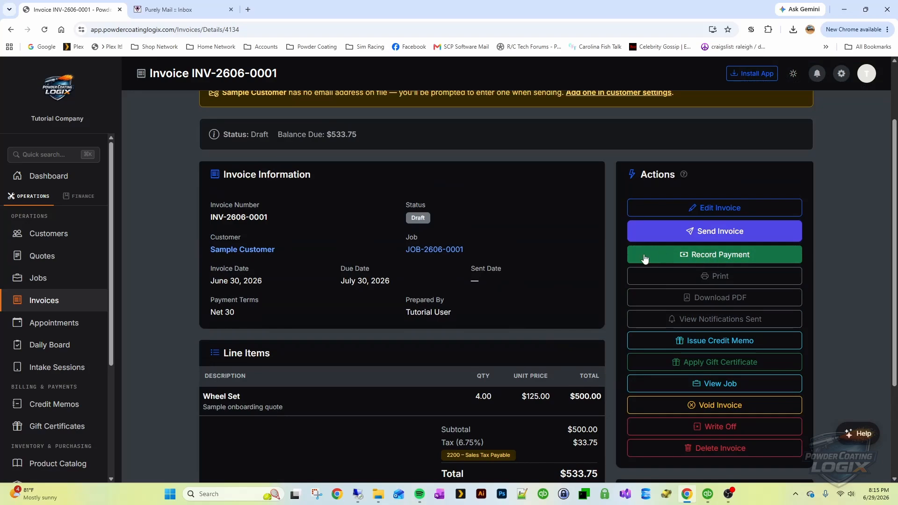
Record a $533.75 cash payment into 1000 – Checking Account with reference 'Bobs Wheel'
left_click(712, 256)
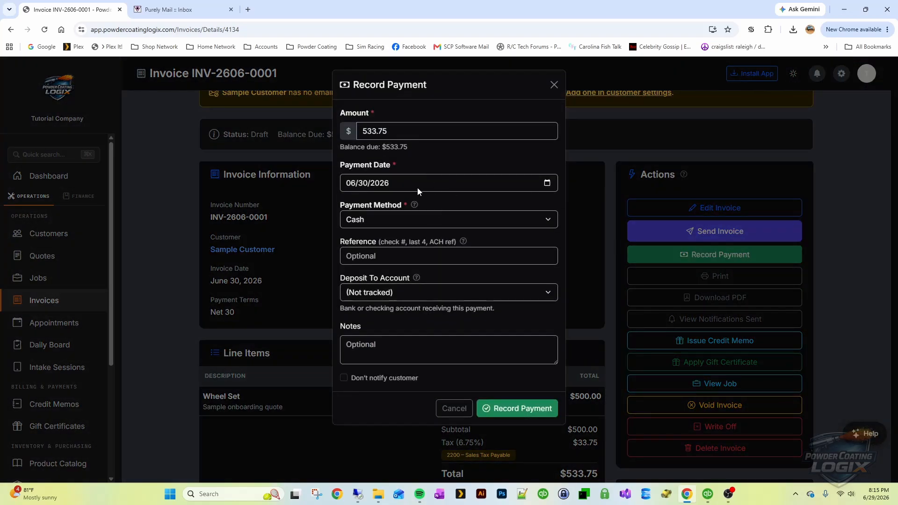
left_click(409, 223)
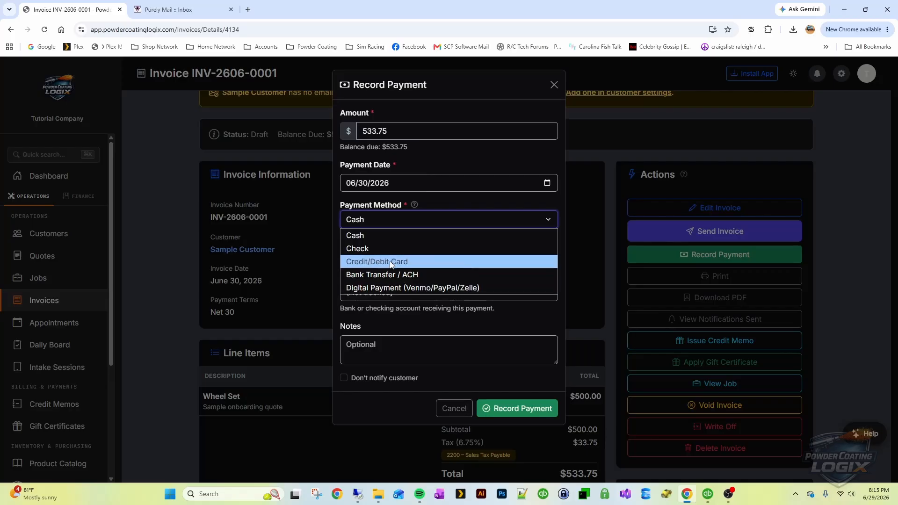
left_click(394, 235)
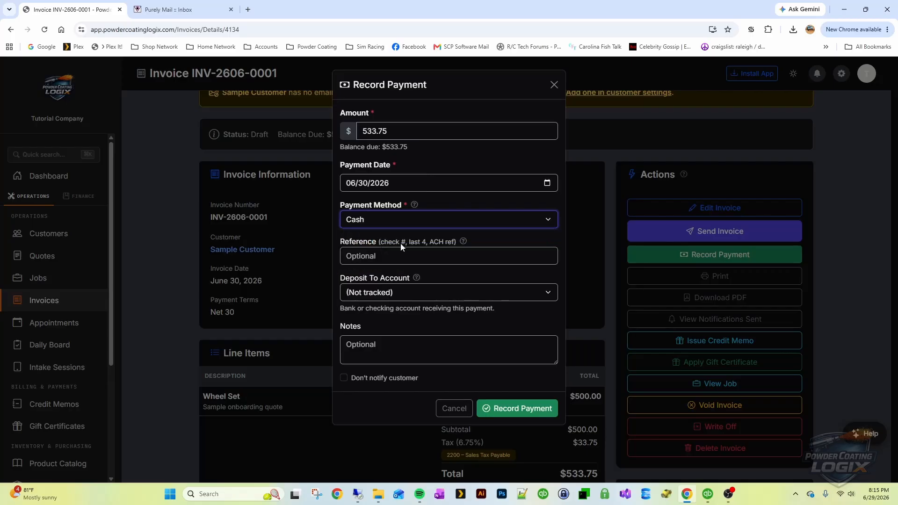
left_click(422, 292)
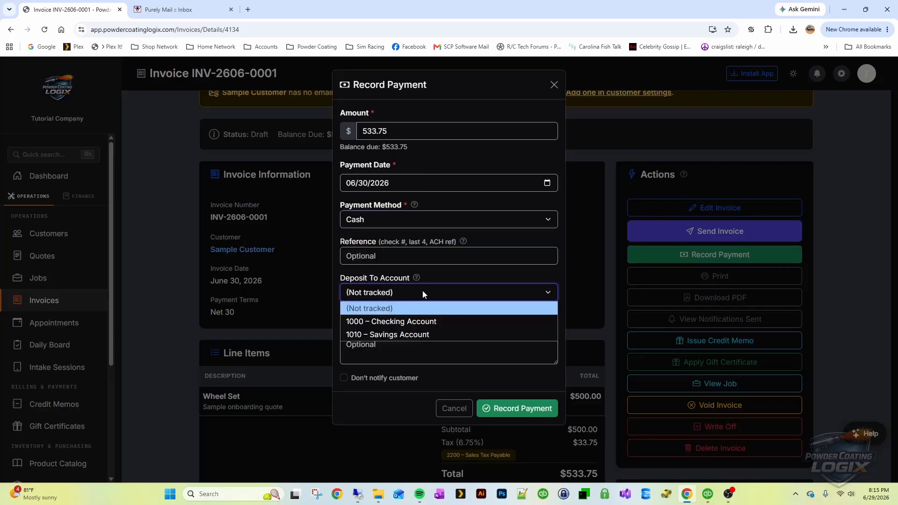
left_click(406, 321)
left_click(391, 258)
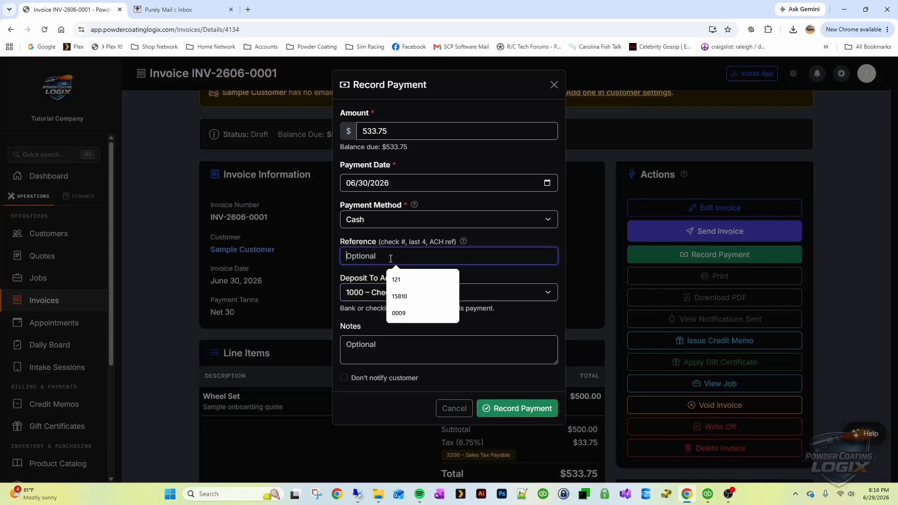
type("Bobs Wheels")
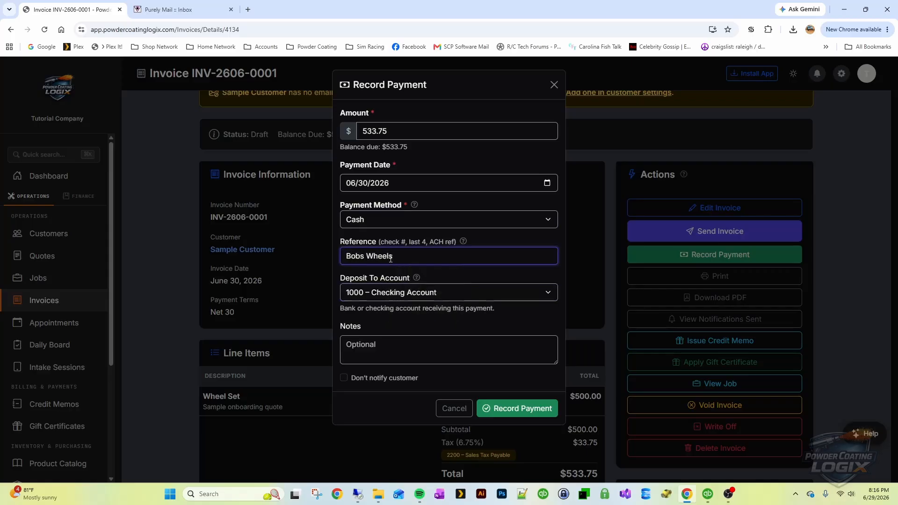
left_click(517, 408)
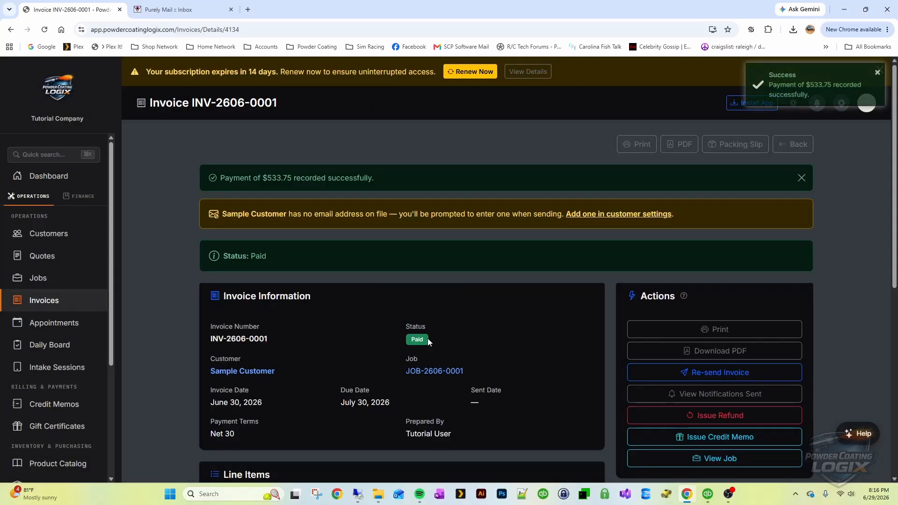
Filter the Quotes list to Converted status to find QT-2606-0001
scroll(470, 326, "down", 5)
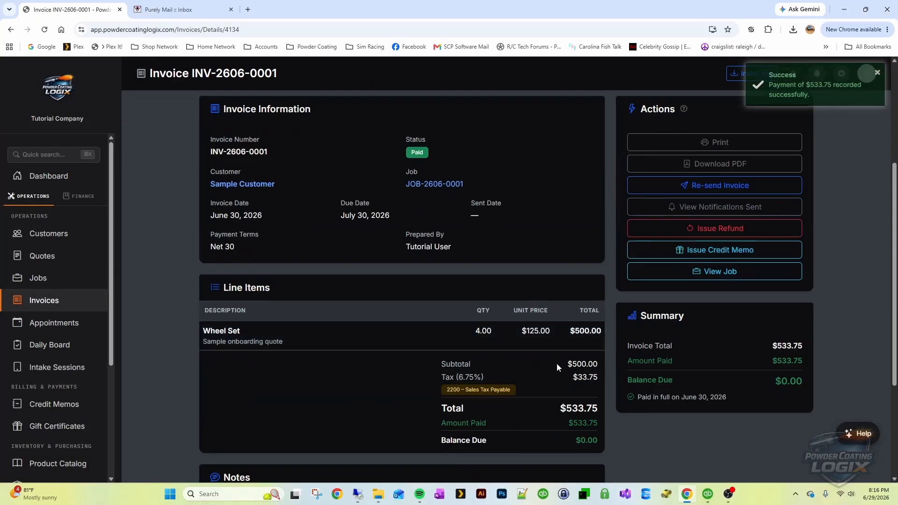
scroll(557, 331, "up", 4)
scroll(557, 328, "down", 4)
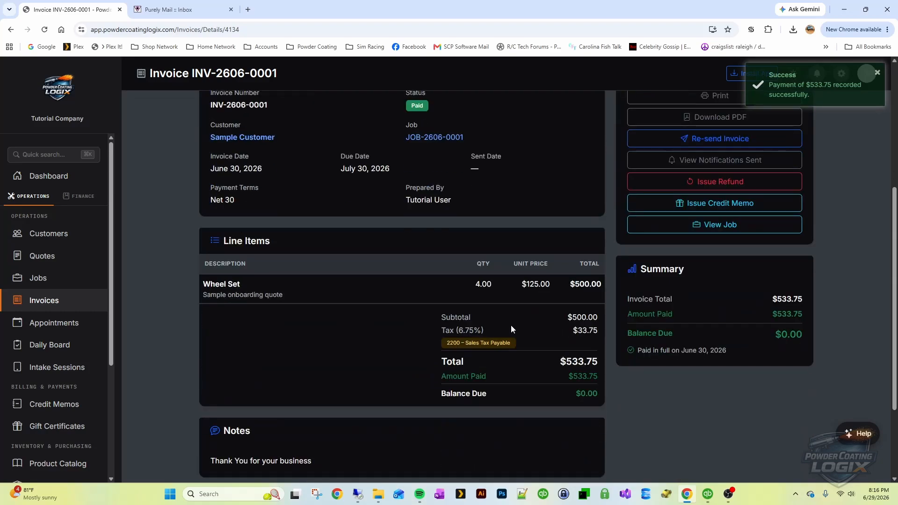
left_click(42, 257)
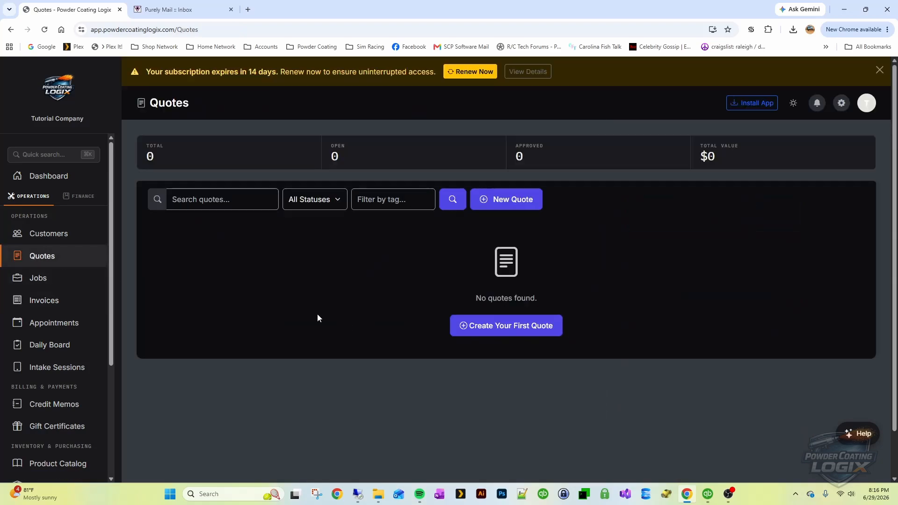
left_click(338, 201)
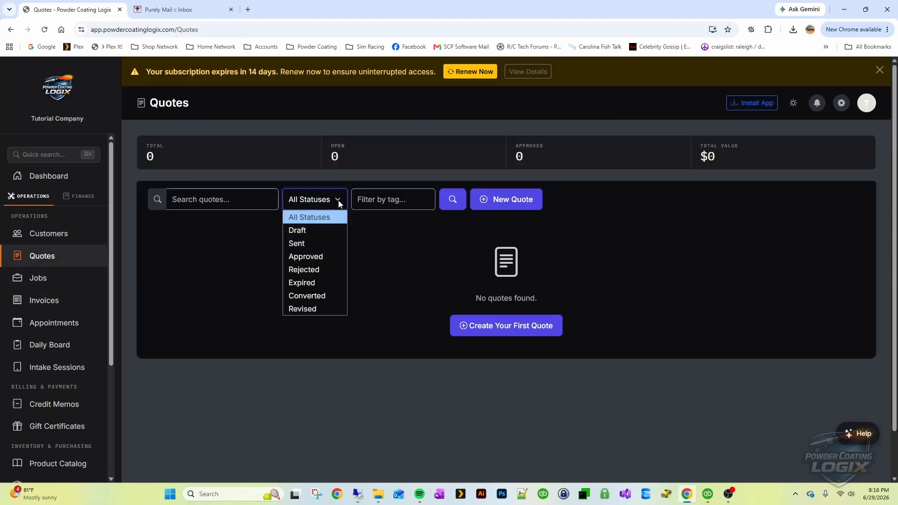
left_click(322, 293)
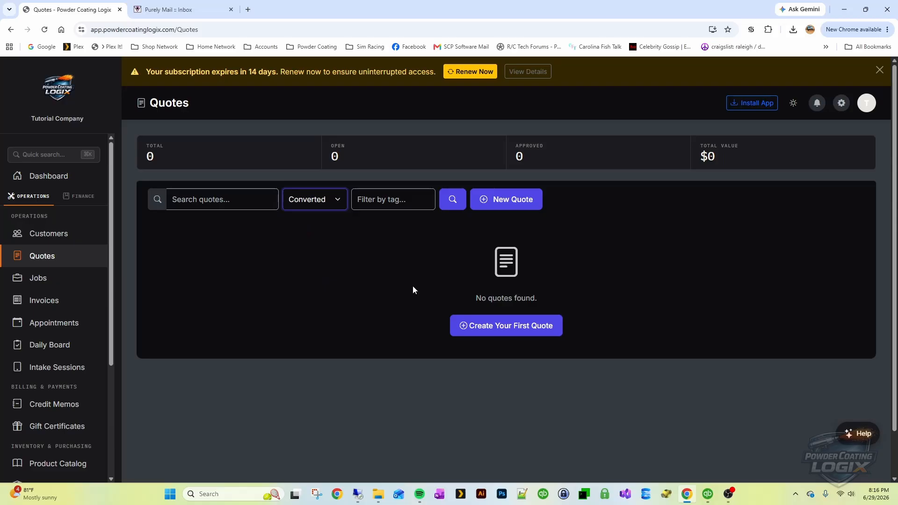
left_click(451, 201)
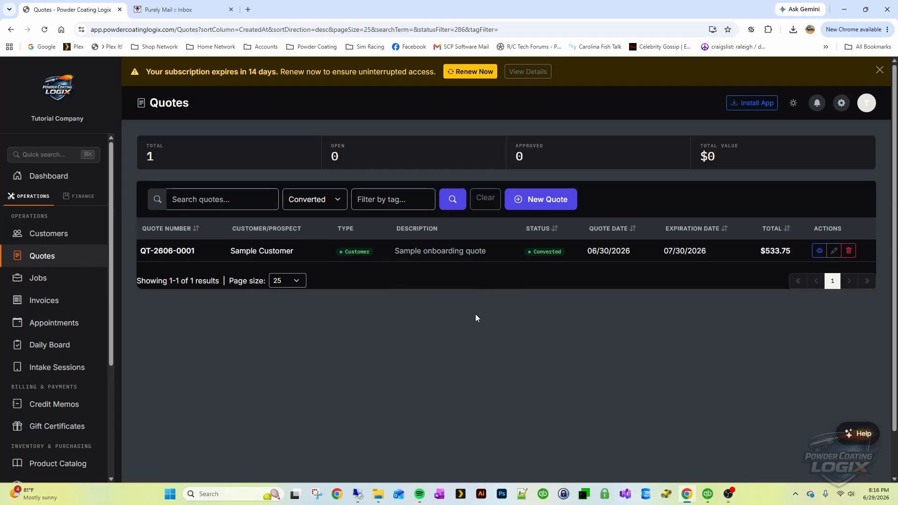
Go from quote QT-2606-0001 through JOB-2606-0001 to the Paid invoice INV-2606-0001
left_click(242, 256)
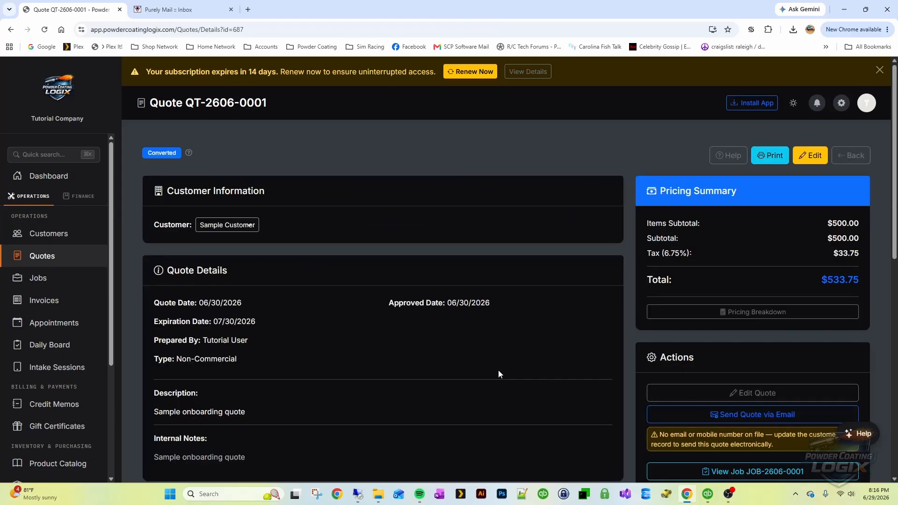
scroll(443, 343, "down", 2)
scroll(443, 345, "down", 3)
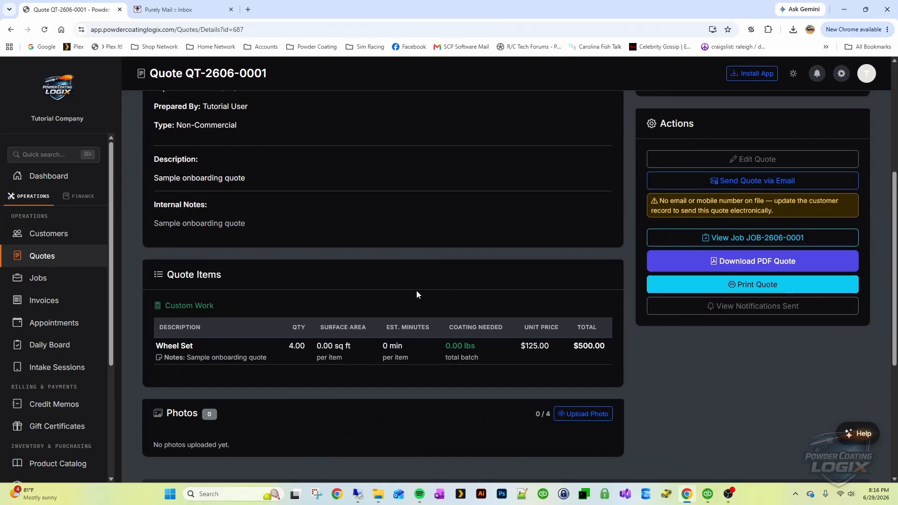
scroll(457, 233, "up", 2)
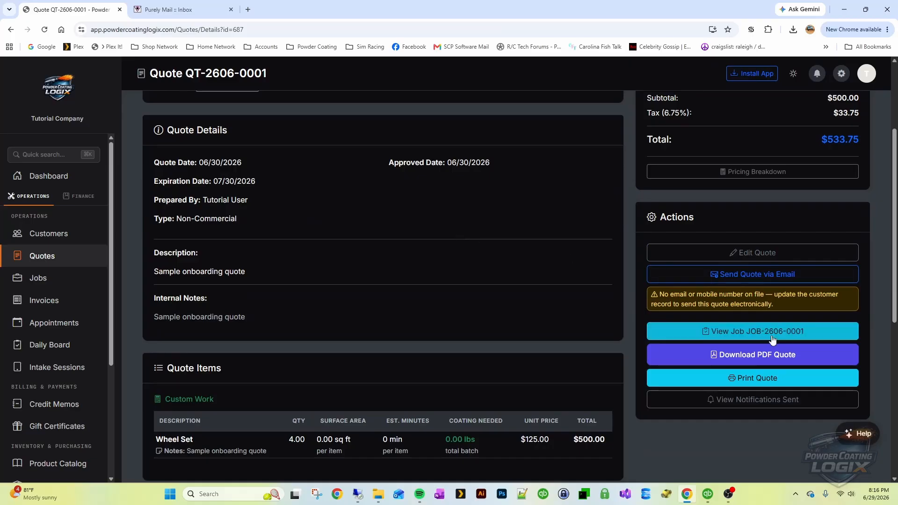
left_click(737, 331)
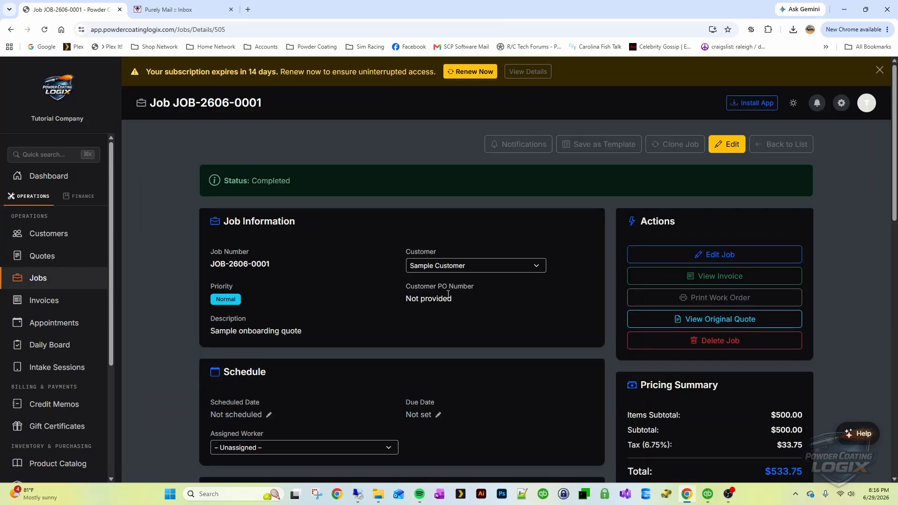
scroll(450, 295, "down", 3)
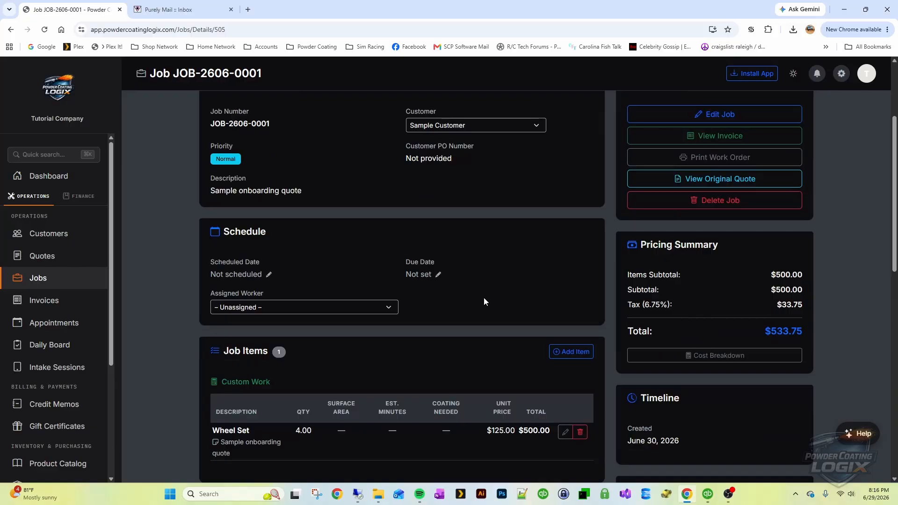
scroll(483, 298, "up", 2)
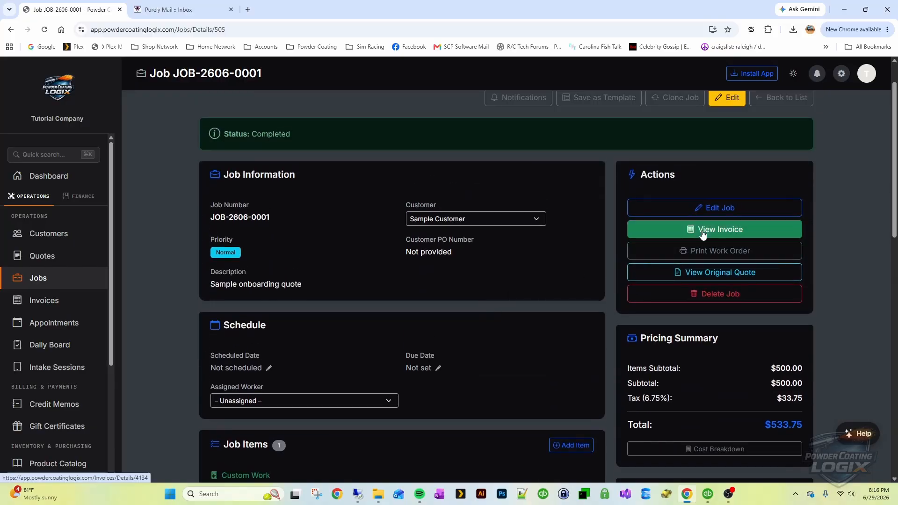
left_click(702, 230)
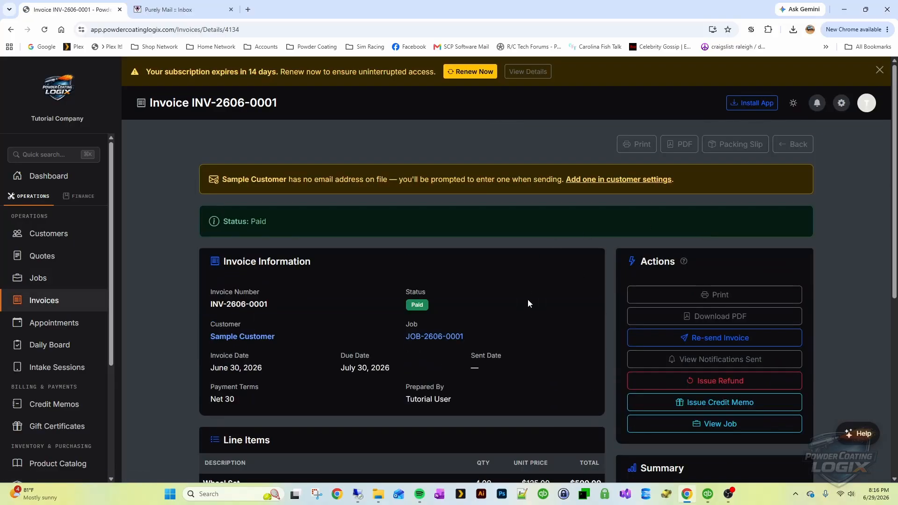
scroll(536, 309, "down", 2)
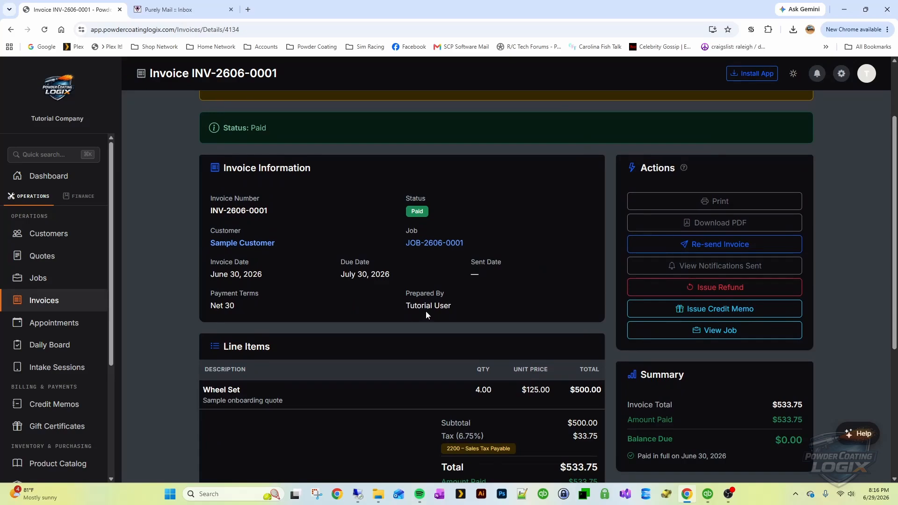
Download Invoice-INV-2606-0001.pdf, view it in Chrome, then close the PDF tab
left_click(697, 229)
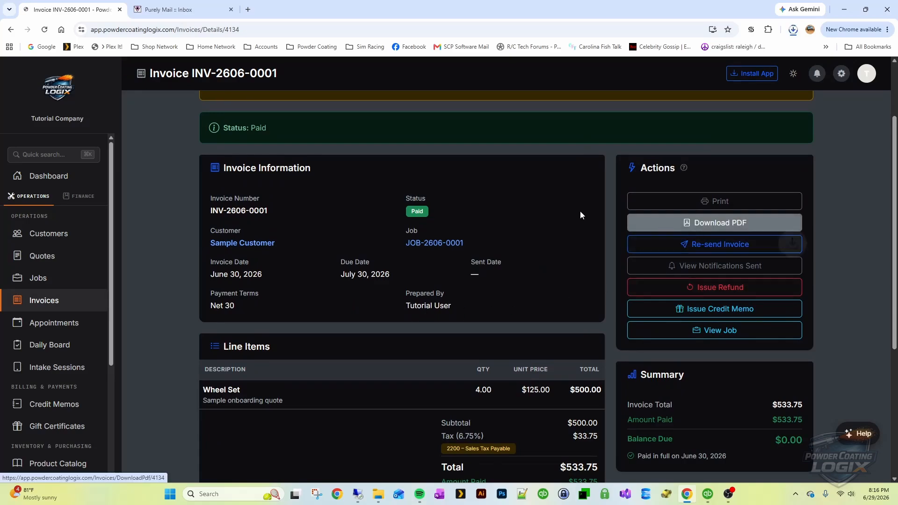
left_click(716, 53)
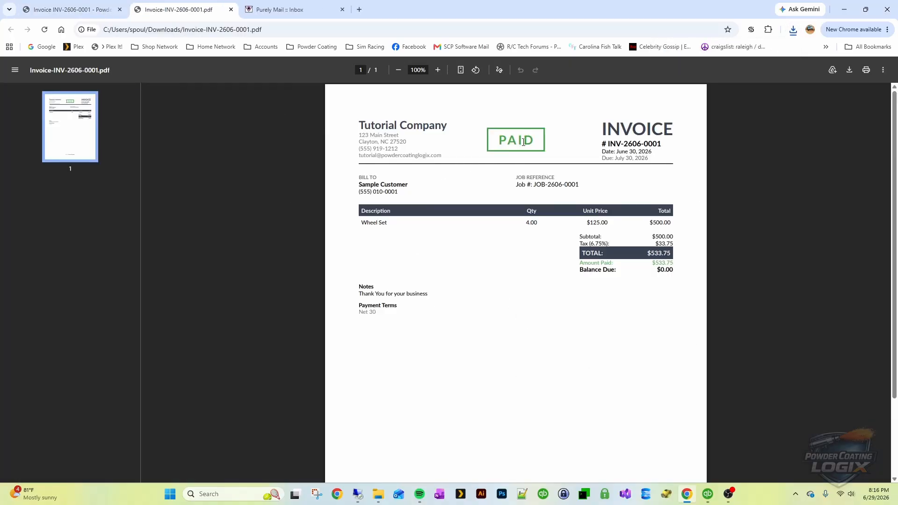
left_click(231, 10)
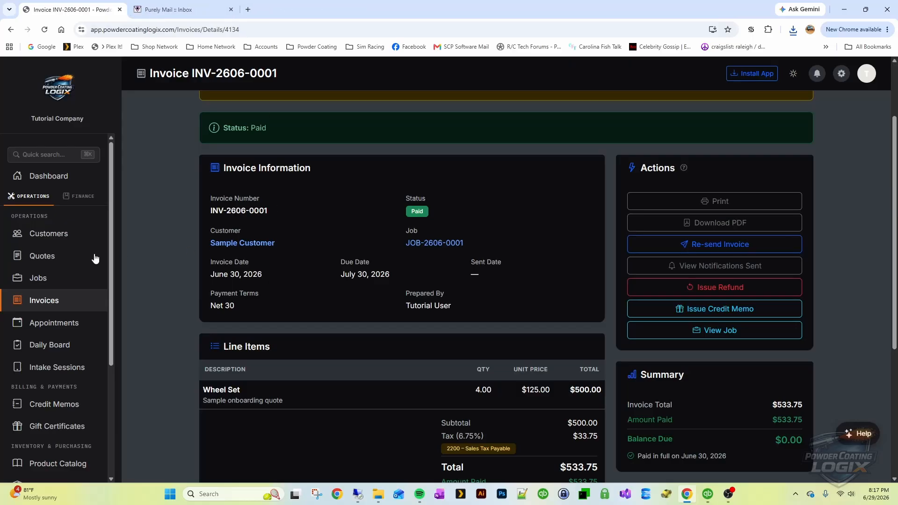
Filter the Jobs list to Completed and the Invoices list to Paid
left_click(37, 279)
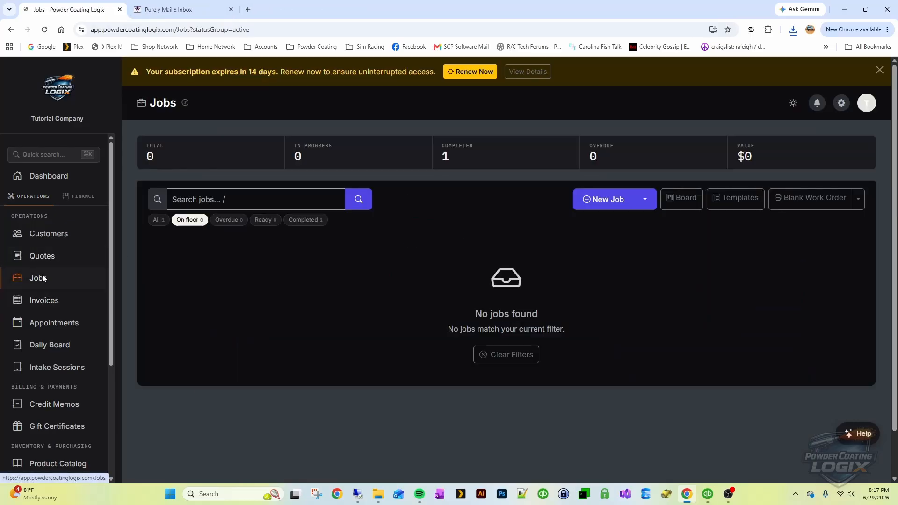
left_click(305, 220)
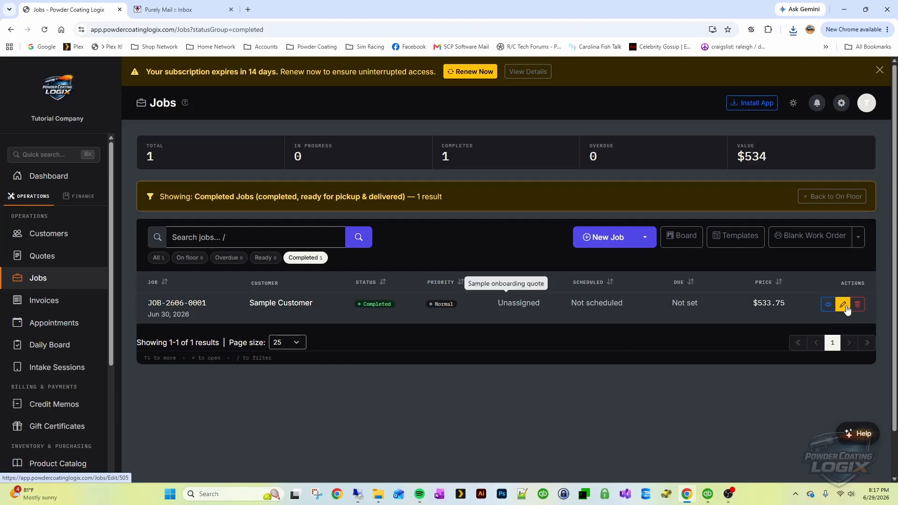
left_click(39, 302)
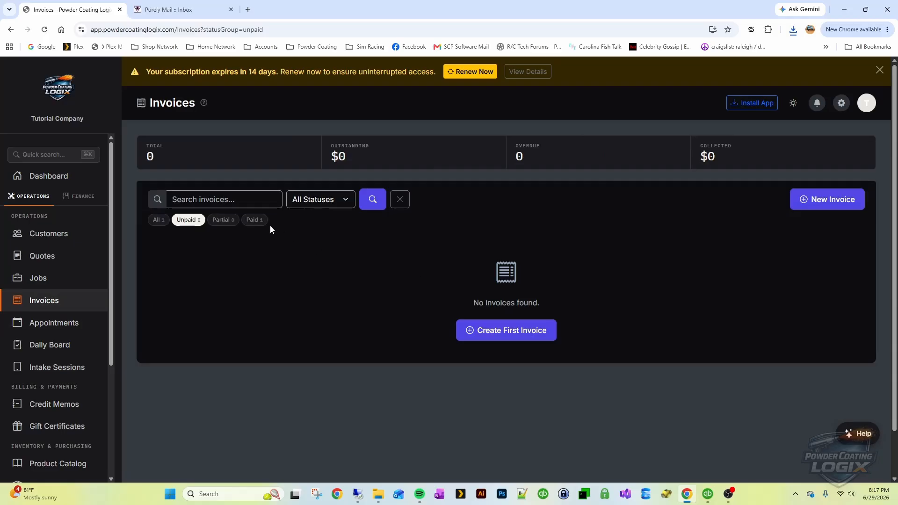
left_click(253, 220)
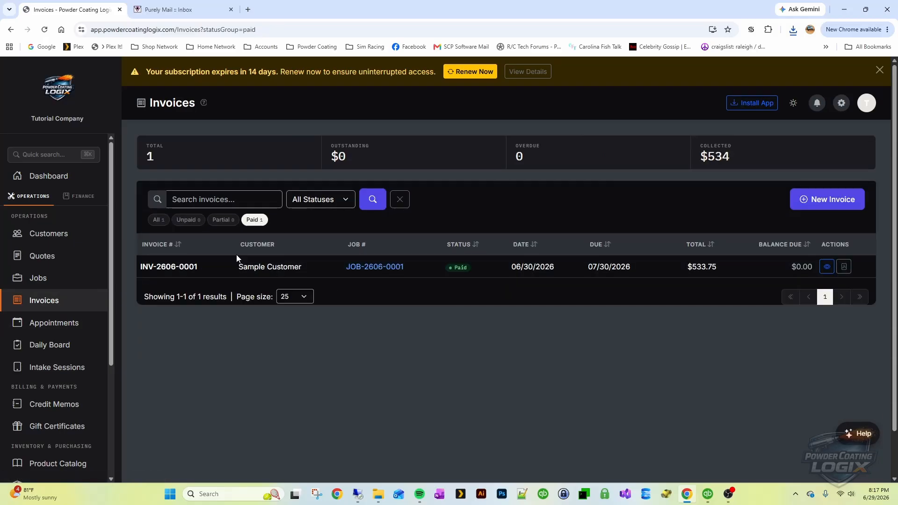
Review paid invoice INV-2606-0001's details, then check the Quotes and Customers lists
left_click(253, 270)
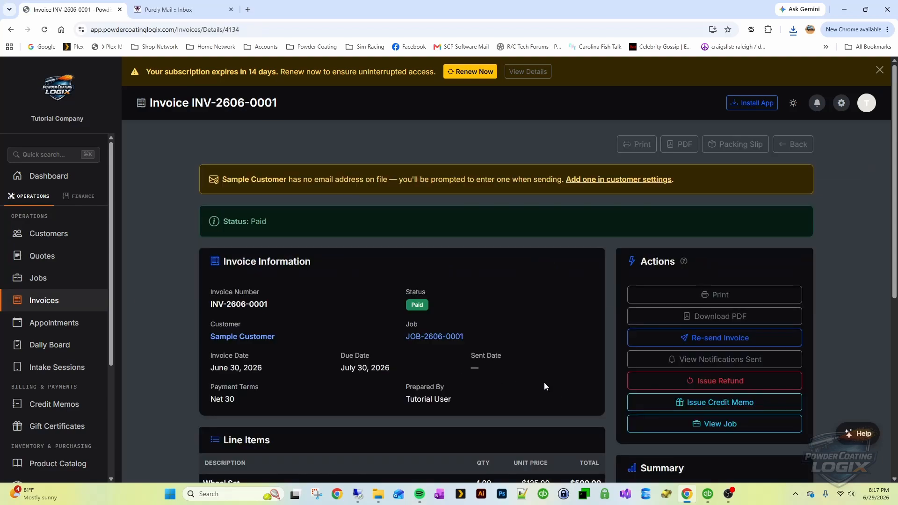
scroll(544, 387, "down", 2)
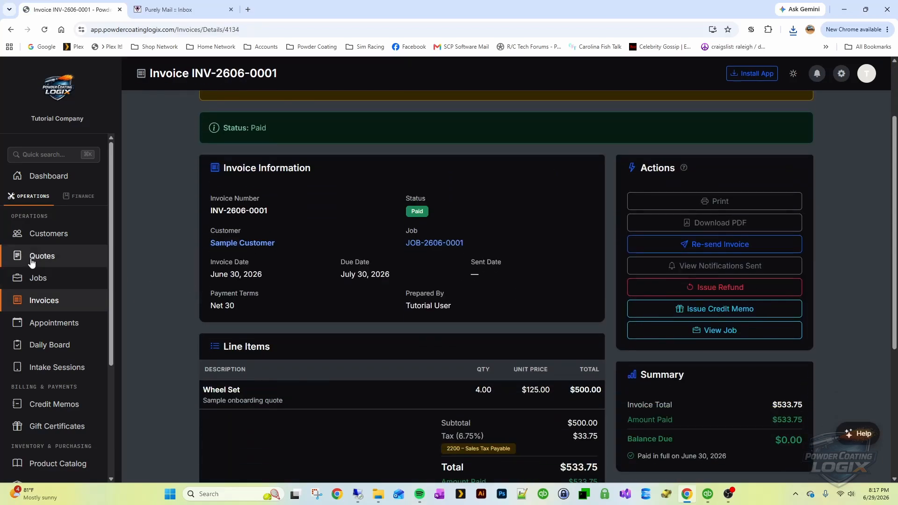
left_click(32, 262)
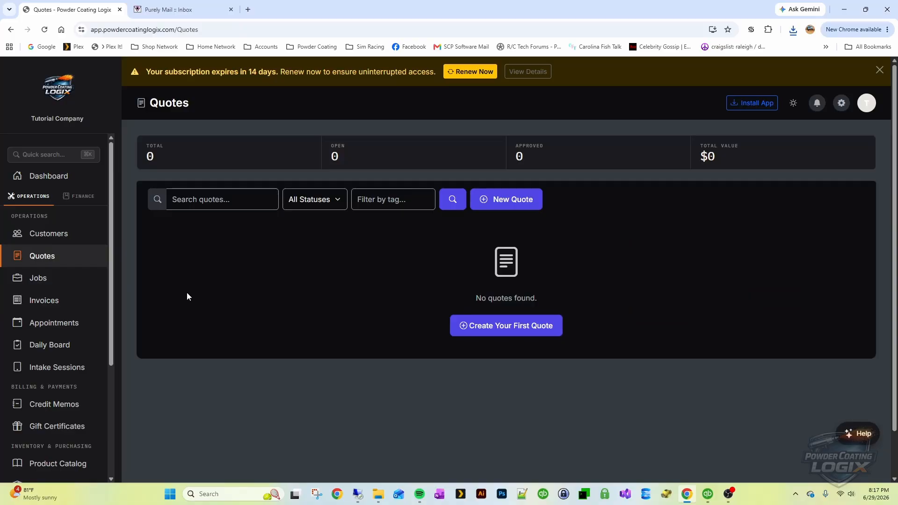
left_click(52, 234)
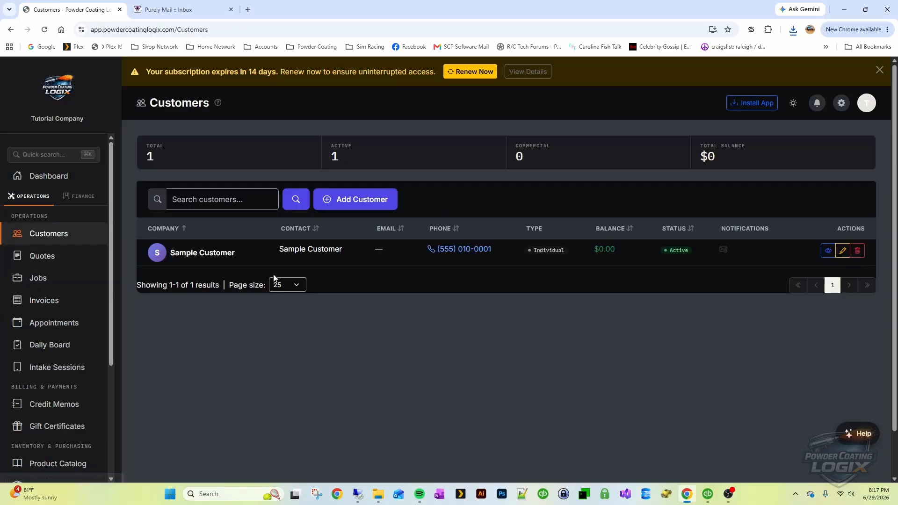